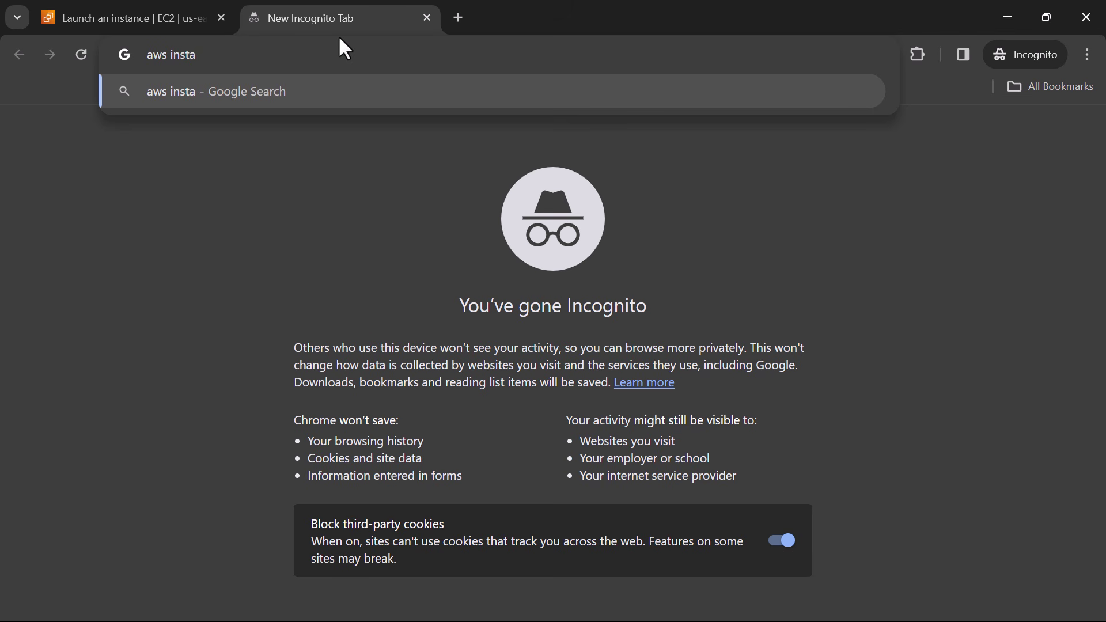
Search the web for "aws instances types" and open the Amazon EC2 Instance Types result
{"action": "type", "text": "s type"}
{"action": "key", "text": "Return"}
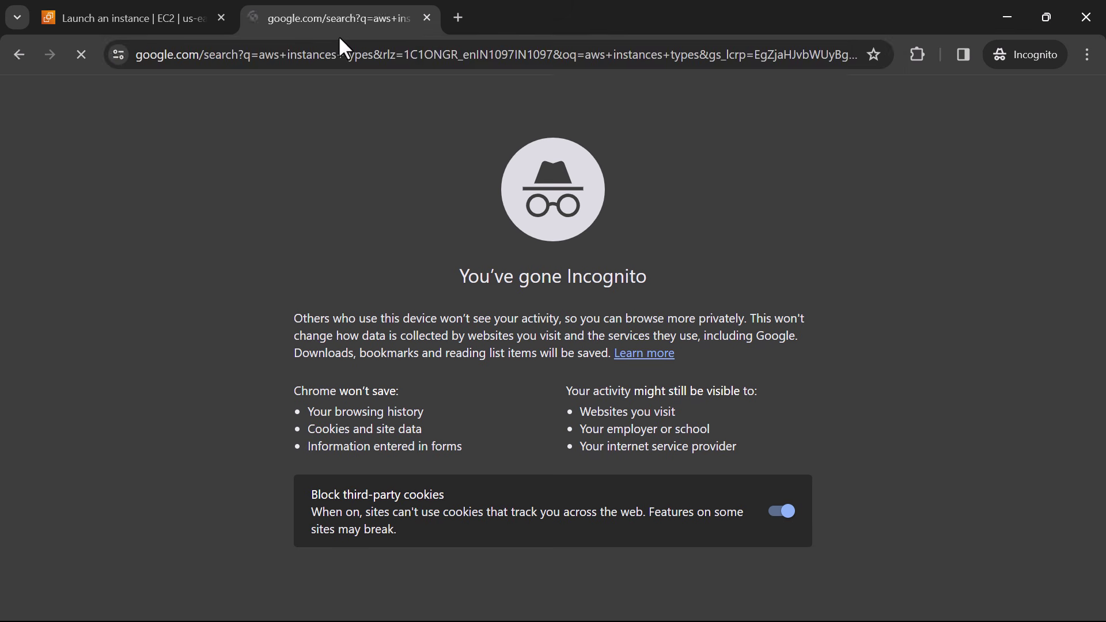
{"action": "scroll", "coordinate": [143, 204], "scroll_direction": "down", "scroll_amount": 3}
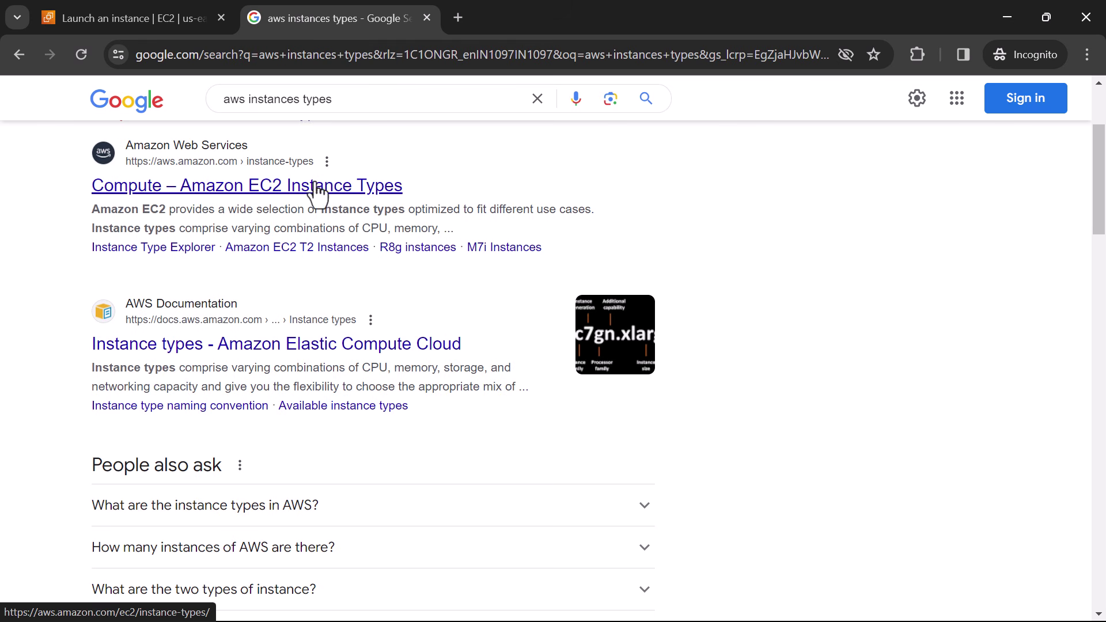
{"action": "left_click", "coordinate": [292, 182]}
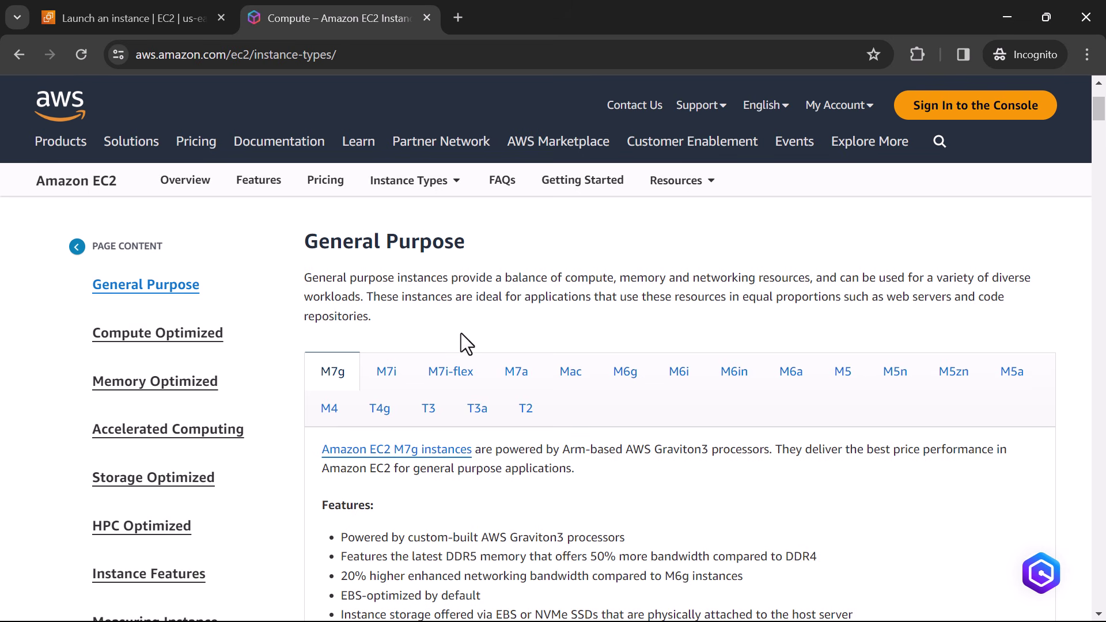
Show the T2 family among the general purpose instances and read its description and features
{"action": "scroll", "coordinate": [469, 326], "scroll_direction": "down", "scroll_amount": 1}
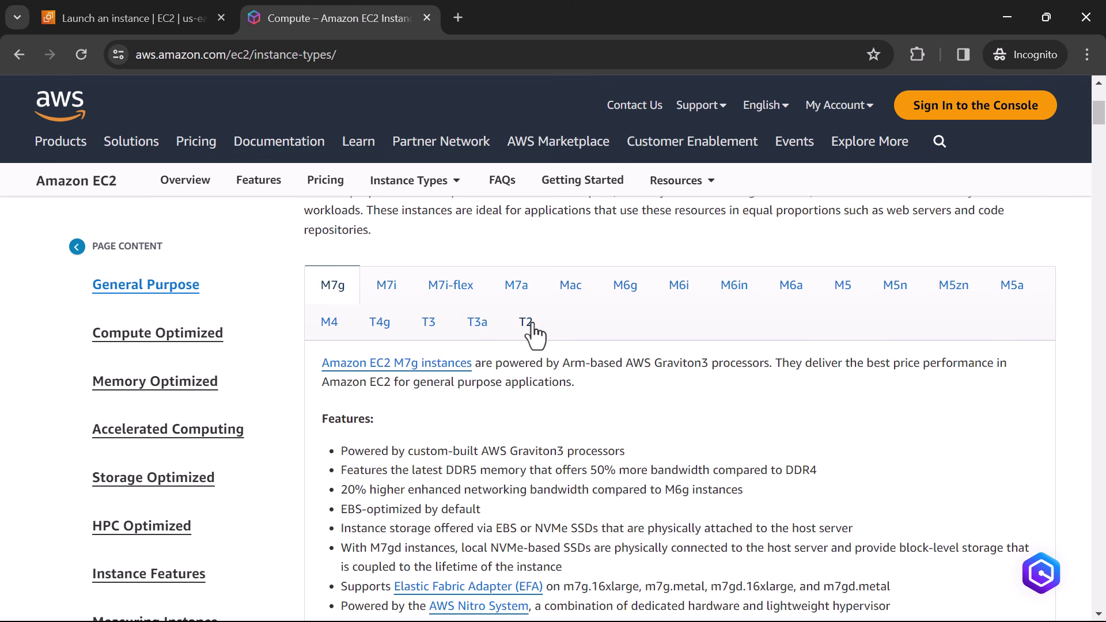
{"action": "left_click", "coordinate": [530, 323]}
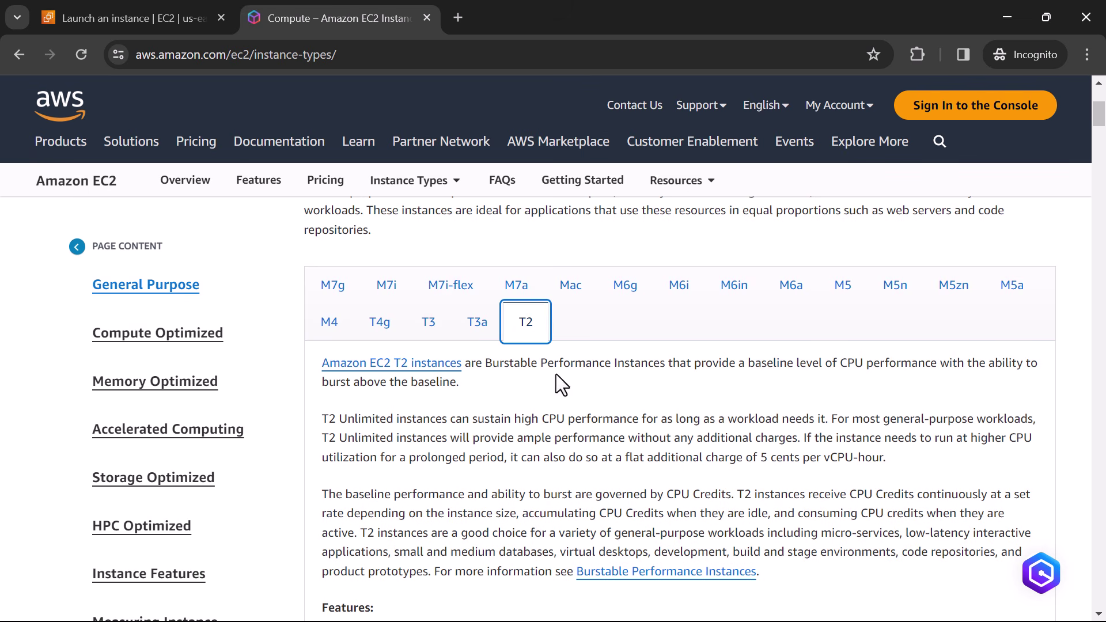
{"action": "scroll", "coordinate": [411, 426], "scroll_direction": "down", "scroll_amount": 2}
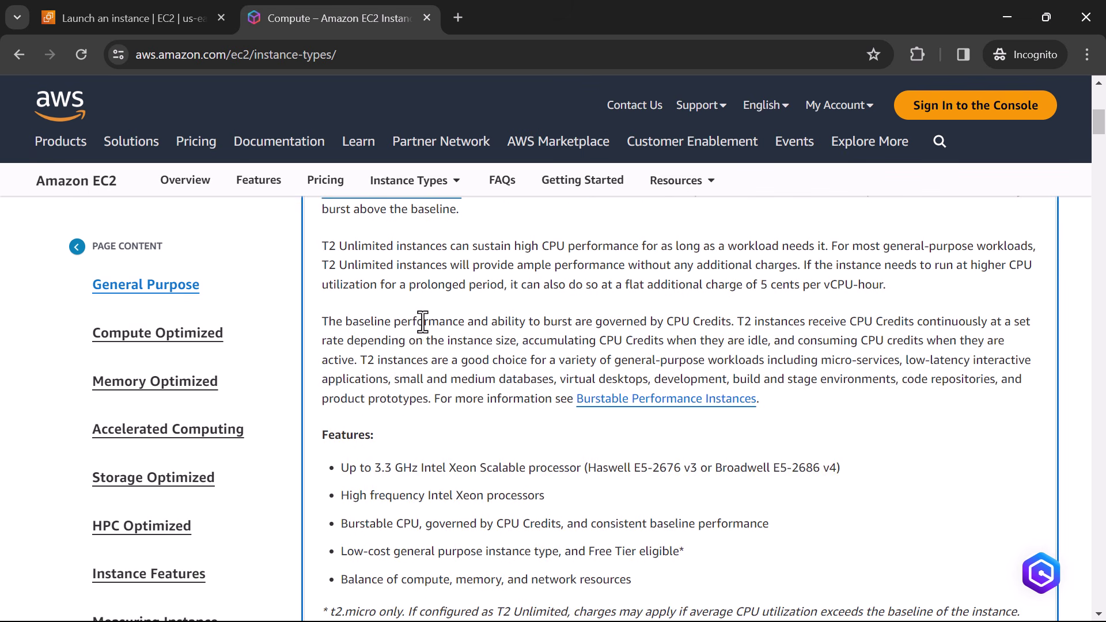
{"action": "scroll", "coordinate": [410, 340], "scroll_direction": "up", "scroll_amount": 2}
{"action": "scroll", "coordinate": [415, 369], "scroll_direction": "down", "scroll_amount": 3}
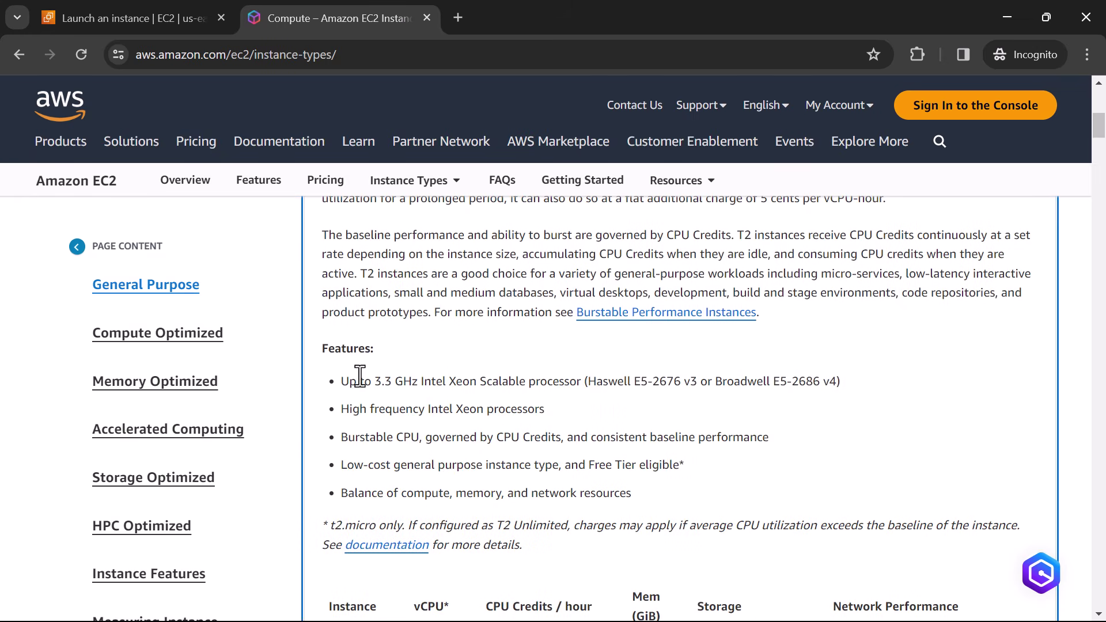
{"action": "left_click_drag", "start_coordinate": [421, 382], "coordinate": [581, 382]}
{"action": "scroll", "coordinate": [403, 425], "scroll_direction": "down", "scroll_amount": 3}
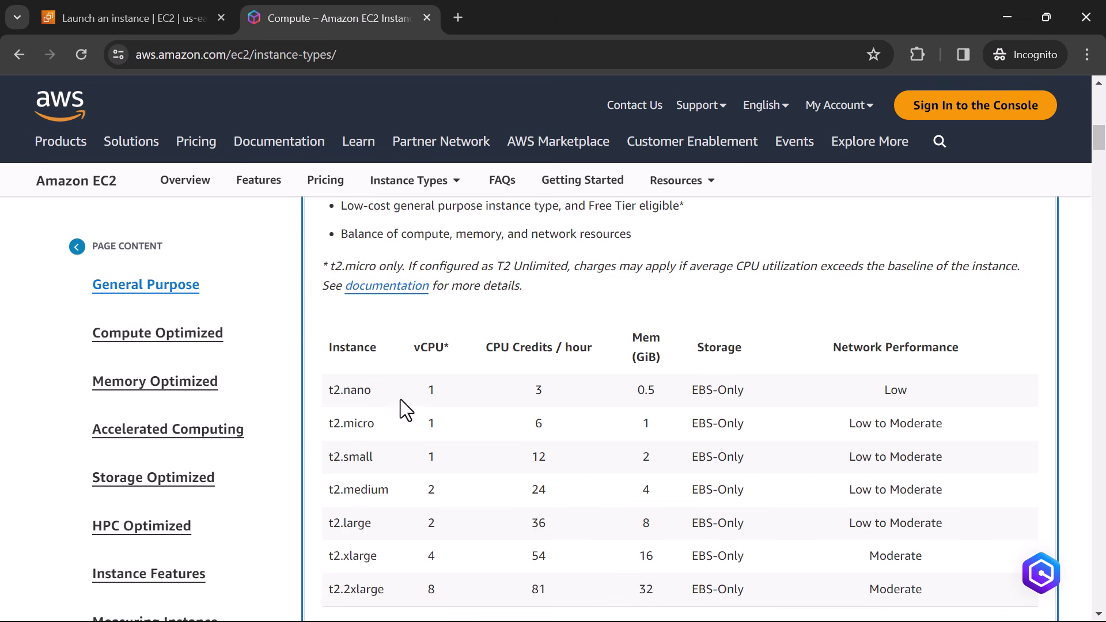
Go through the instance sizes listed in the T2 table, from t2.nano to t2.2xlarge
{"action": "scroll", "coordinate": [351, 392], "scroll_direction": "down", "scroll_amount": 2}
{"action": "scroll", "coordinate": [353, 403], "scroll_direction": "up", "scroll_amount": 2}
{"action": "double_click", "coordinate": [354, 390]}
{"action": "double_click", "coordinate": [361, 424]}
{"action": "double_click", "coordinate": [362, 455]}
{"action": "left_click", "coordinate": [367, 489]}
{"action": "double_click", "coordinate": [369, 490]}
{"action": "double_click", "coordinate": [357, 523]}
{"action": "double_click", "coordinate": [359, 556]}
{"action": "double_click", "coordinate": [358, 589]}
Examine the vCPU, memory and network performance of t2.nano in the T2 table
{"action": "double_click", "coordinate": [359, 391]}
{"action": "double_click", "coordinate": [431, 390]}
{"action": "double_click", "coordinate": [646, 391]}
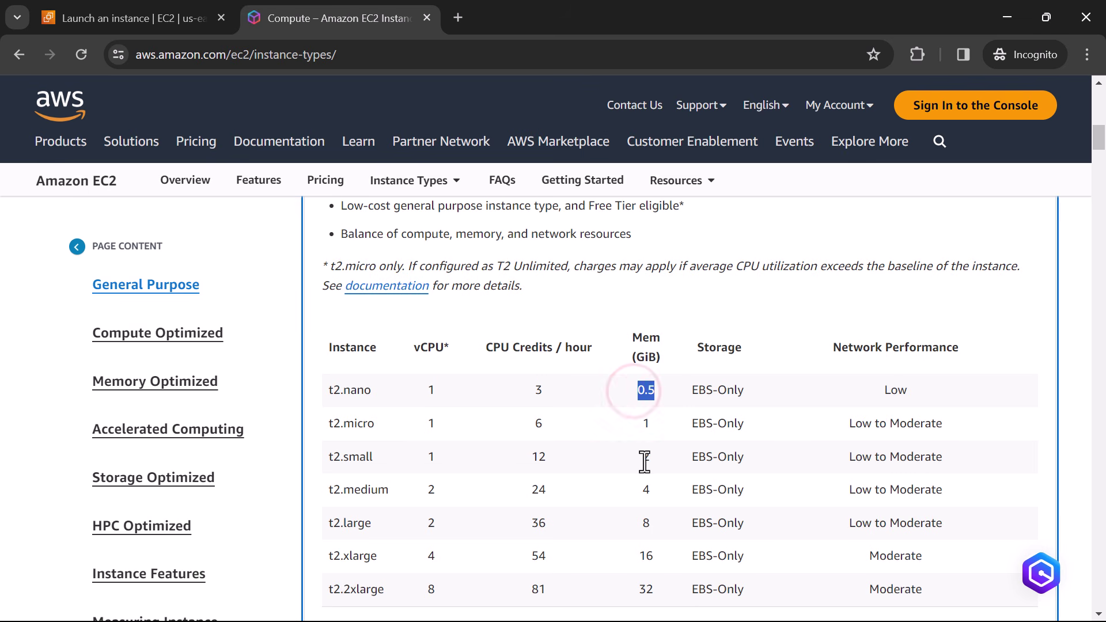
{"action": "double_click", "coordinate": [885, 396]}
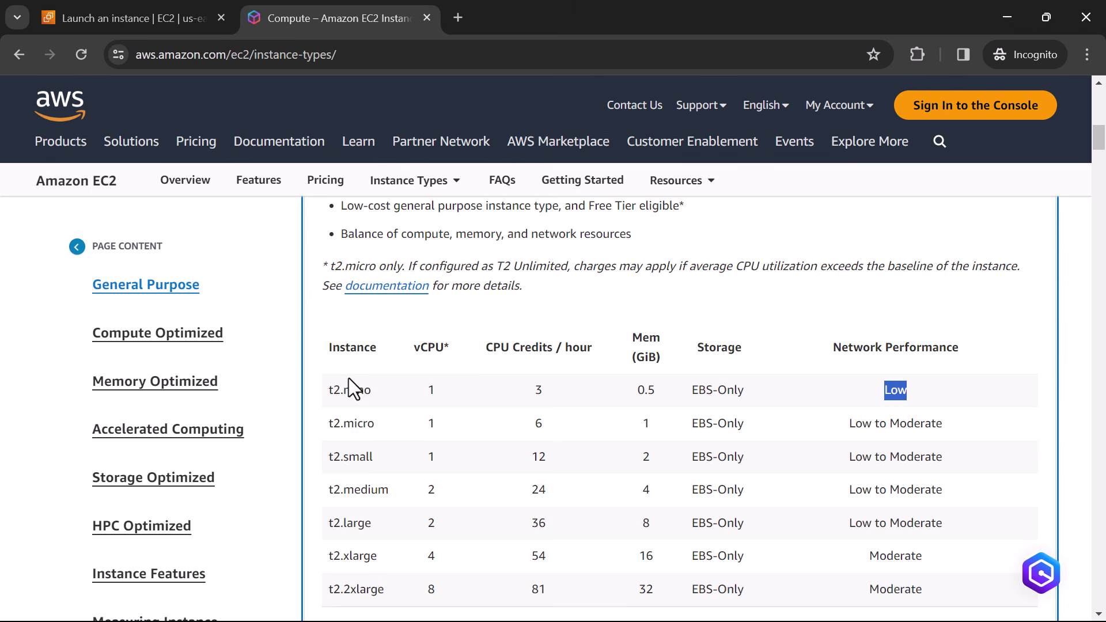
{"action": "double_click", "coordinate": [328, 391]}
Compare the vCPU and memory of t2.large and t2.2xlarge, and check the latter's network performance
{"action": "left_click", "coordinate": [383, 427]}
{"action": "scroll", "coordinate": [375, 434], "scroll_direction": "down", "scroll_amount": 1}
{"action": "left_click_drag", "start_coordinate": [326, 437], "coordinate": [433, 440]}
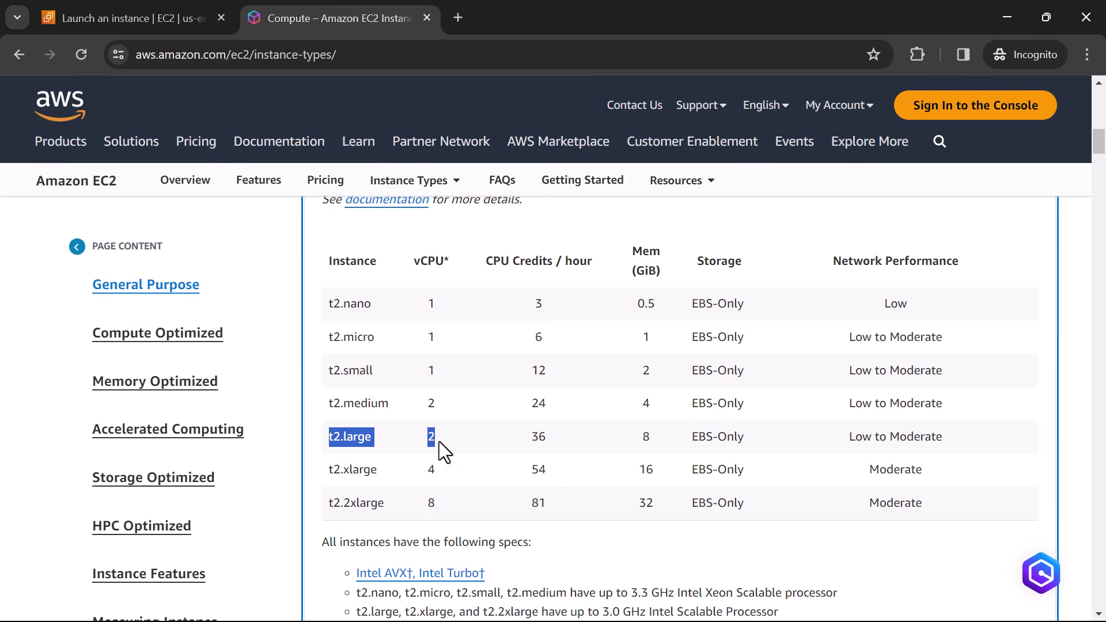
{"action": "left_click_drag", "start_coordinate": [652, 438], "coordinate": [634, 441]}
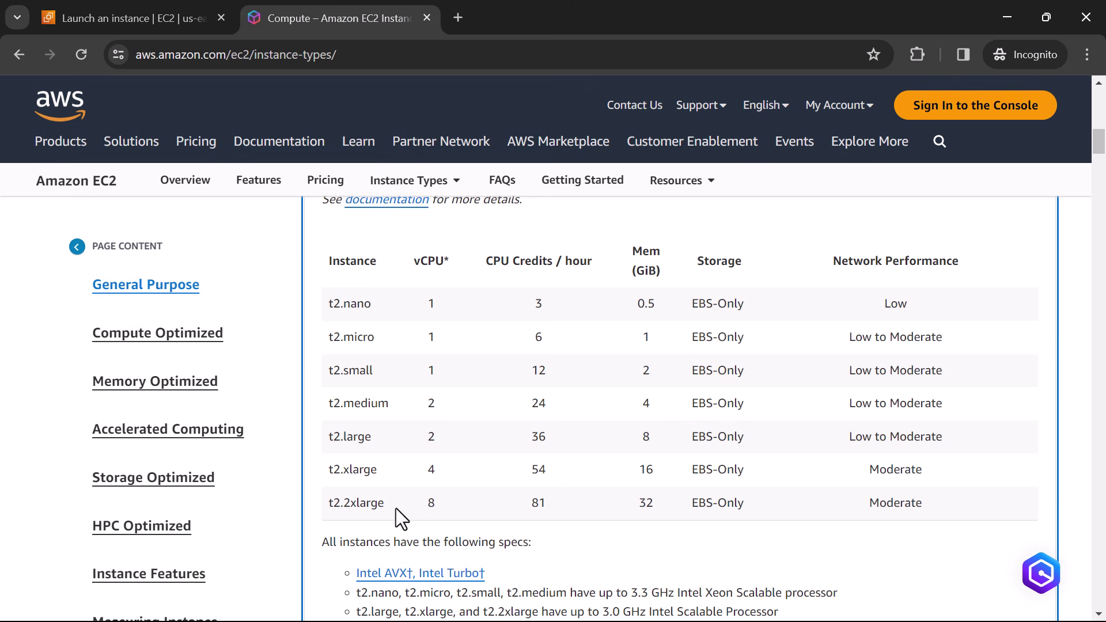
{"action": "double_click", "coordinate": [430, 503]}
{"action": "left_click_drag", "start_coordinate": [646, 505], "coordinate": [665, 507]}
{"action": "double_click", "coordinate": [862, 506]}
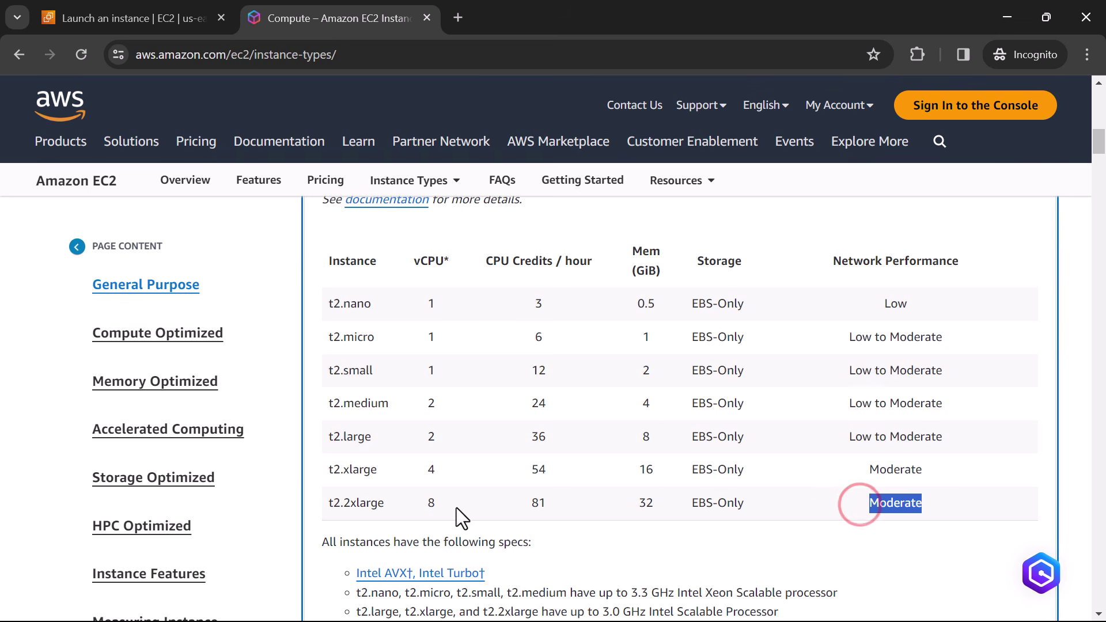
Return to the EC2 launch form and open the instance type list to check the on-demand pricing of t2.micro
{"action": "scroll", "coordinate": [436, 505], "scroll_direction": "up", "scroll_amount": 3}
{"action": "scroll", "coordinate": [438, 501], "scroll_direction": "up", "scroll_amount": 7}
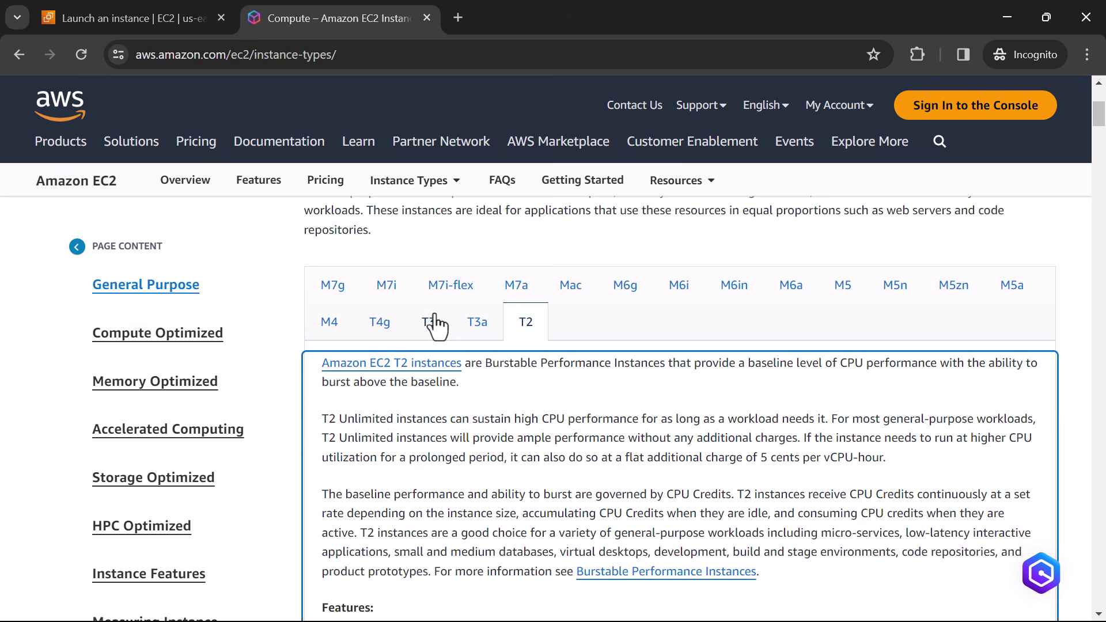
{"action": "left_click", "coordinate": [172, 7]}
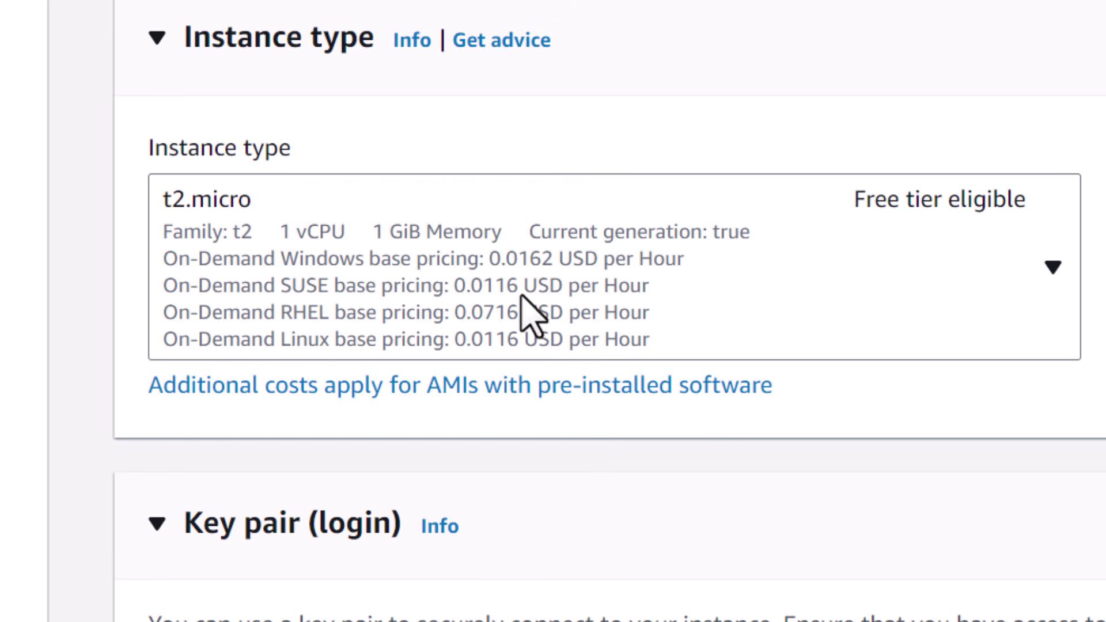
{"action": "left_click", "coordinate": [451, 343]}
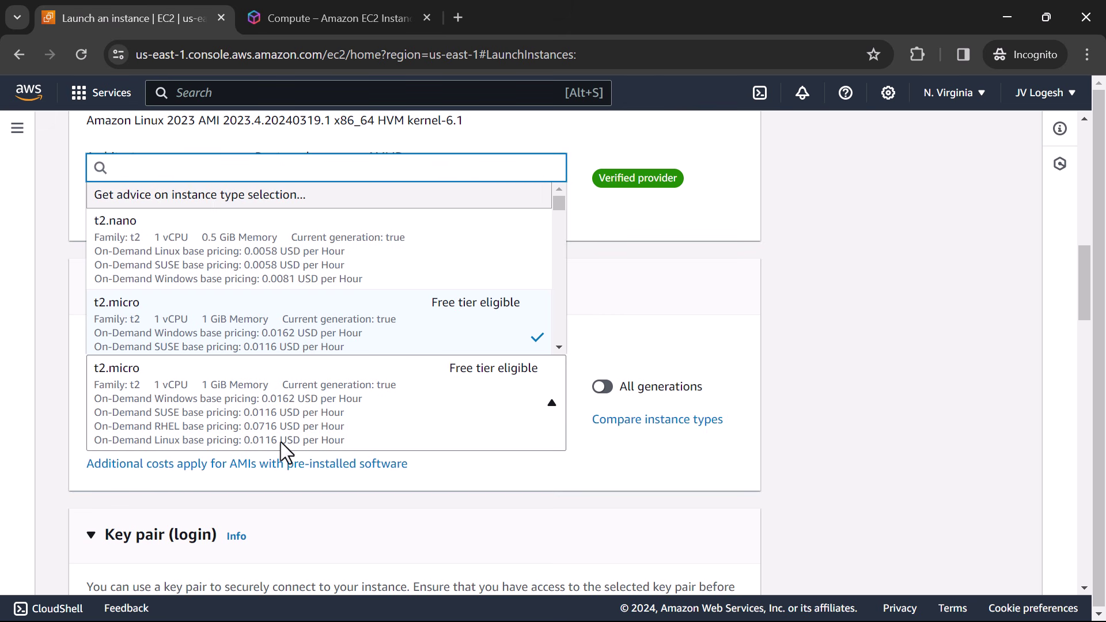
Search the web in a new browser tab for 0.0116 in rupees and read the converted amount
{"action": "left_click", "coordinate": [461, 13]}
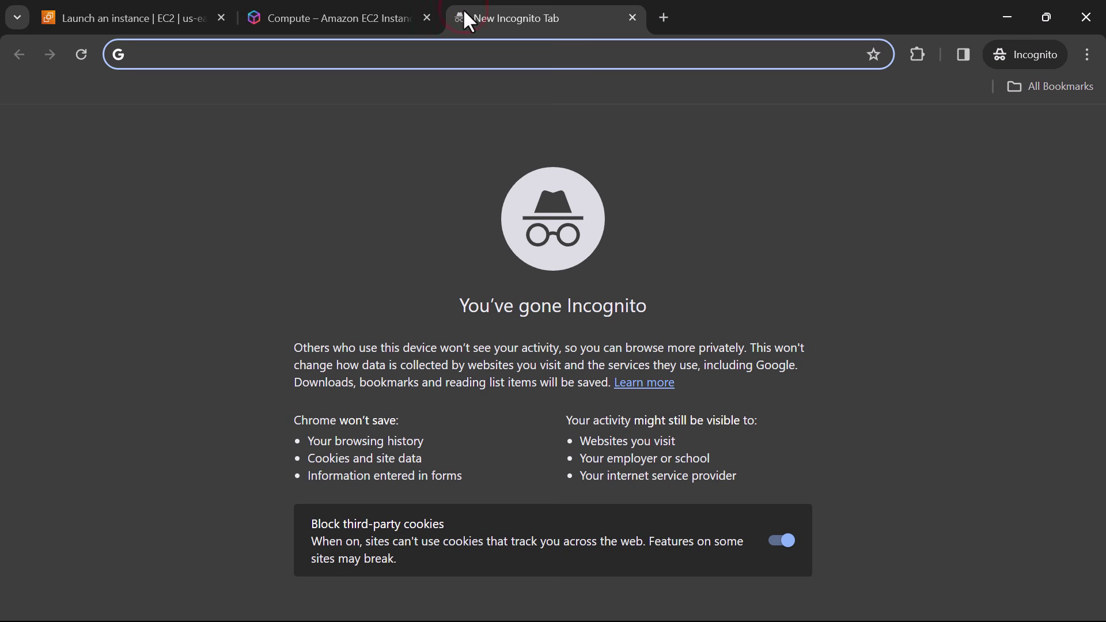
{"action": "type", "text": "0.1"}
{"action": "key", "text": "BackSpace"}
{"action": "type", "text": "01"}
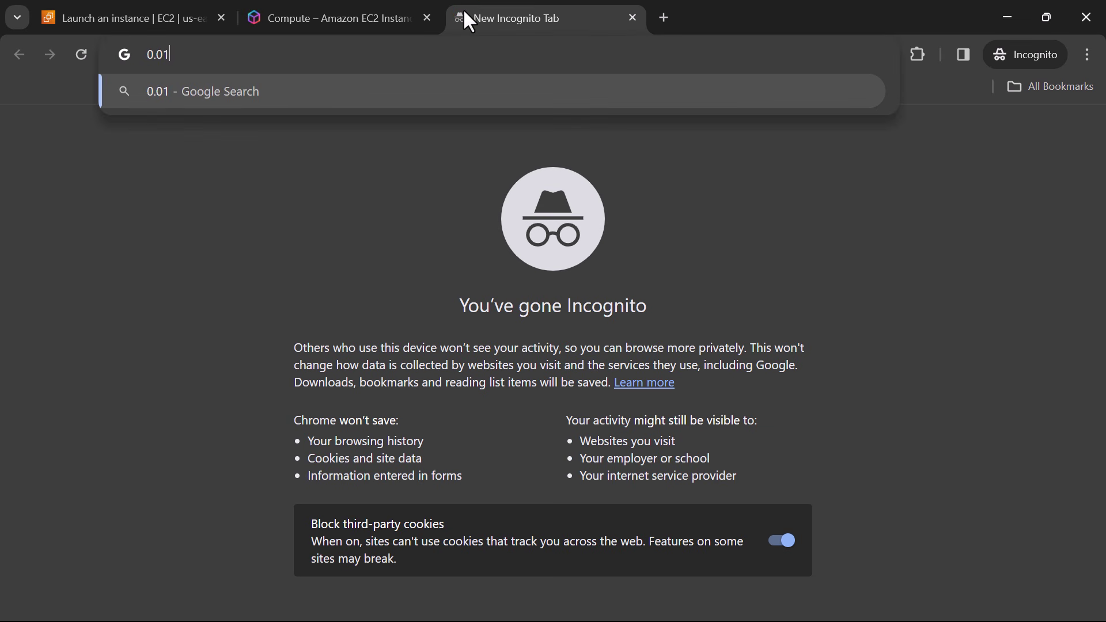
{"action": "type", "text": "16 inrupees"}
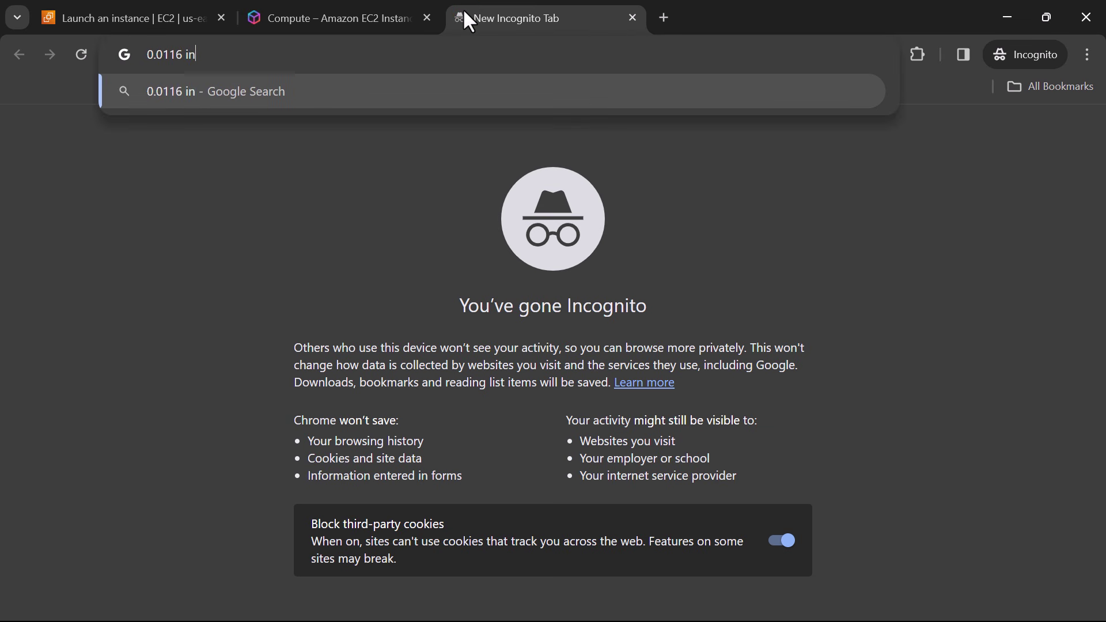
{"action": "key", "text": "Return"}
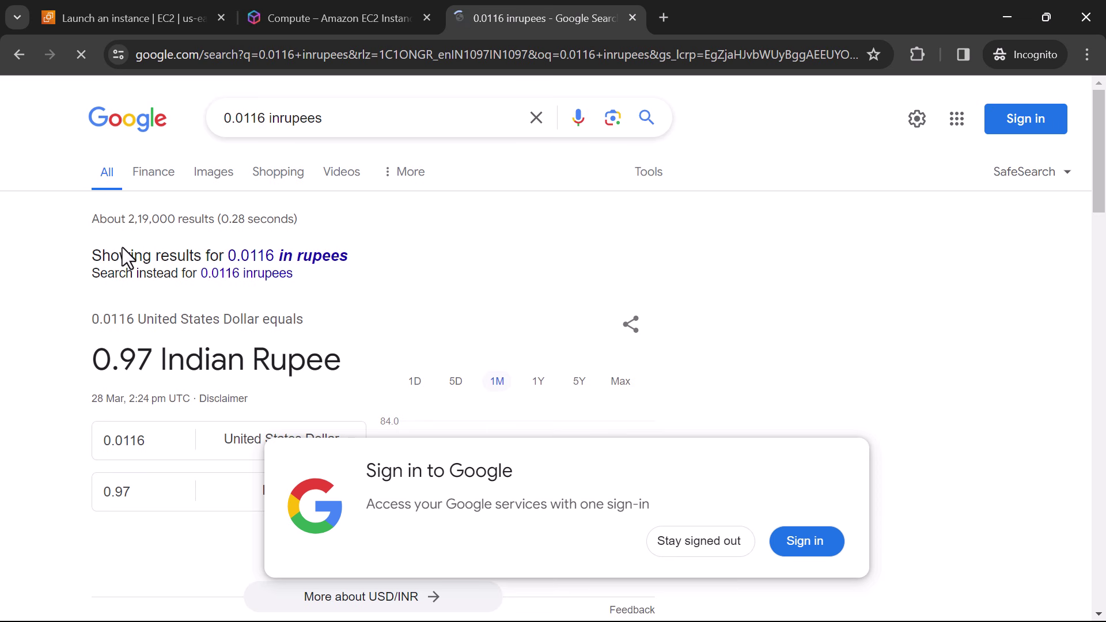
{"action": "left_click_drag", "start_coordinate": [91, 355], "coordinate": [354, 347]}
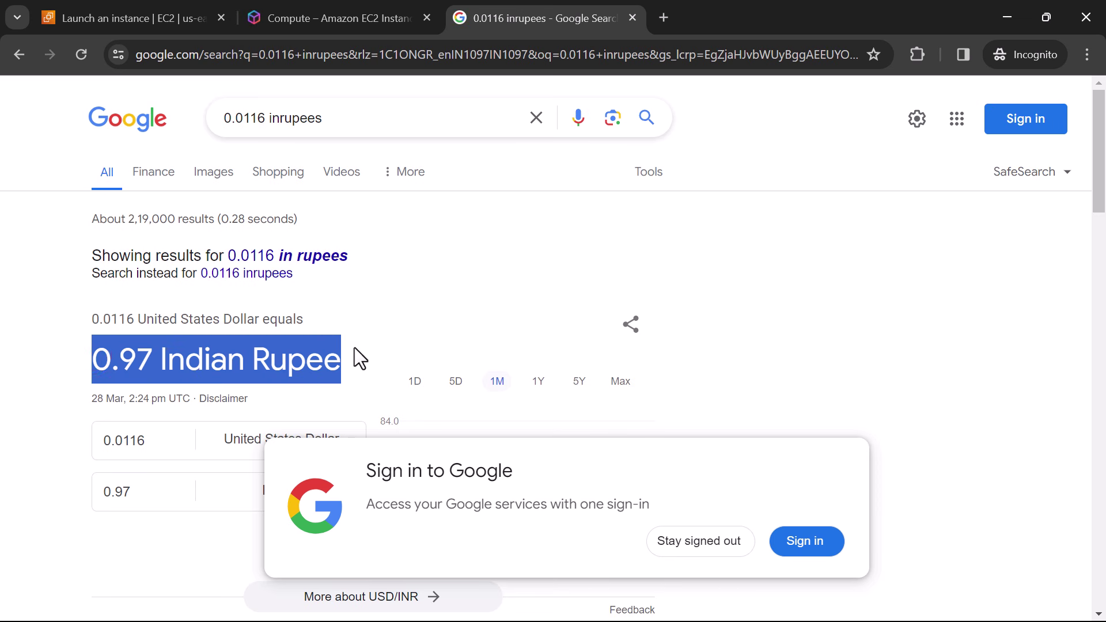
{"action": "left_click", "coordinate": [354, 347]}
{"action": "scroll", "coordinate": [76, 351], "scroll_direction": "down", "scroll_amount": 2}
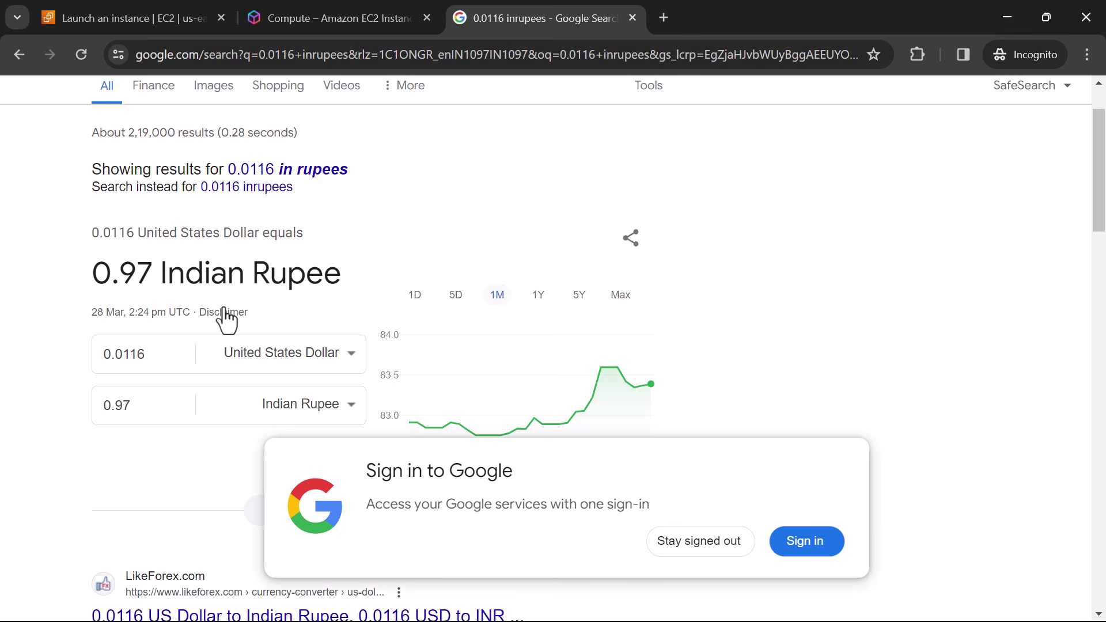
{"action": "left_click_drag", "start_coordinate": [98, 270], "coordinate": [340, 261]}
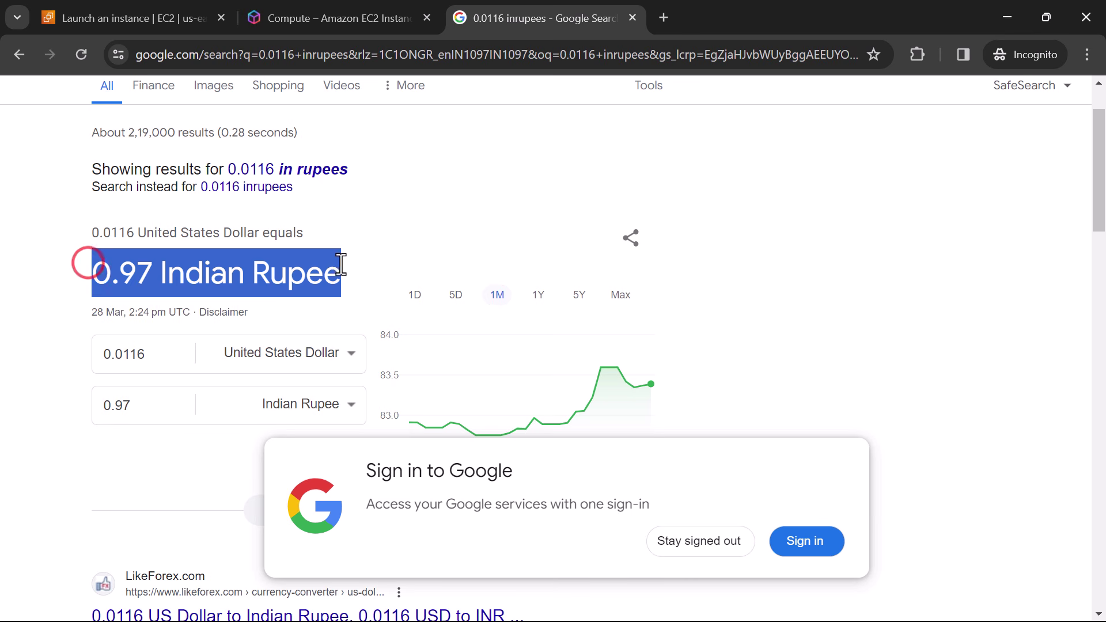
{"action": "left_click", "coordinate": [340, 262]}
Return to the EC2 launch form and turn on All generations for the instance type
{"action": "key", "text": "ctrl+1"}
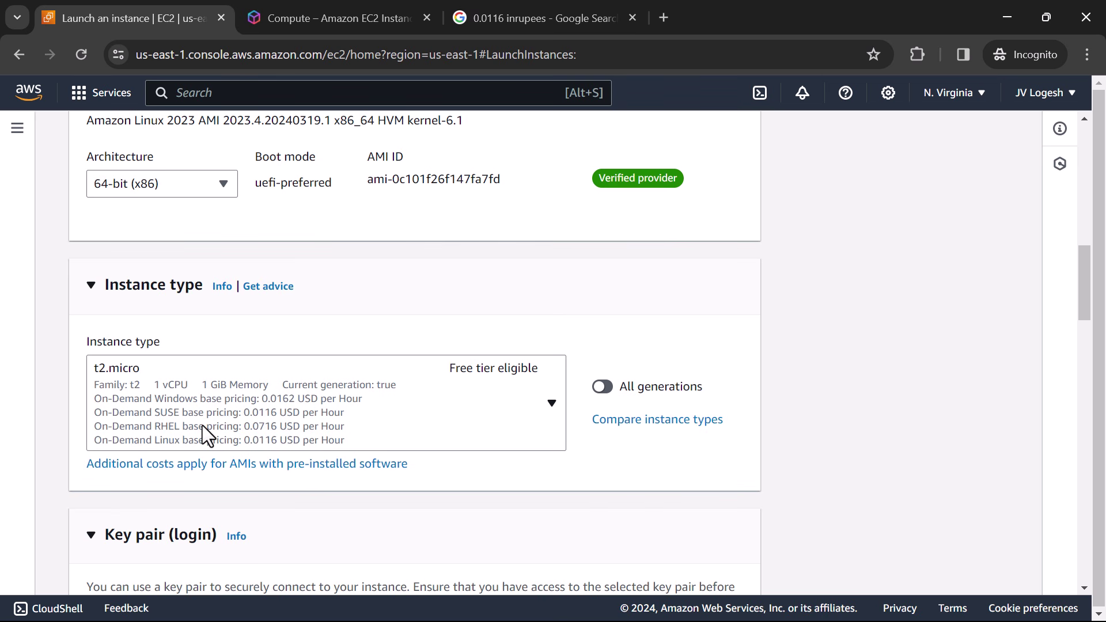
{"action": "left_click", "coordinate": [602, 386]}
{"action": "scroll", "coordinate": [67, 385], "scroll_direction": "down", "scroll_amount": 2}
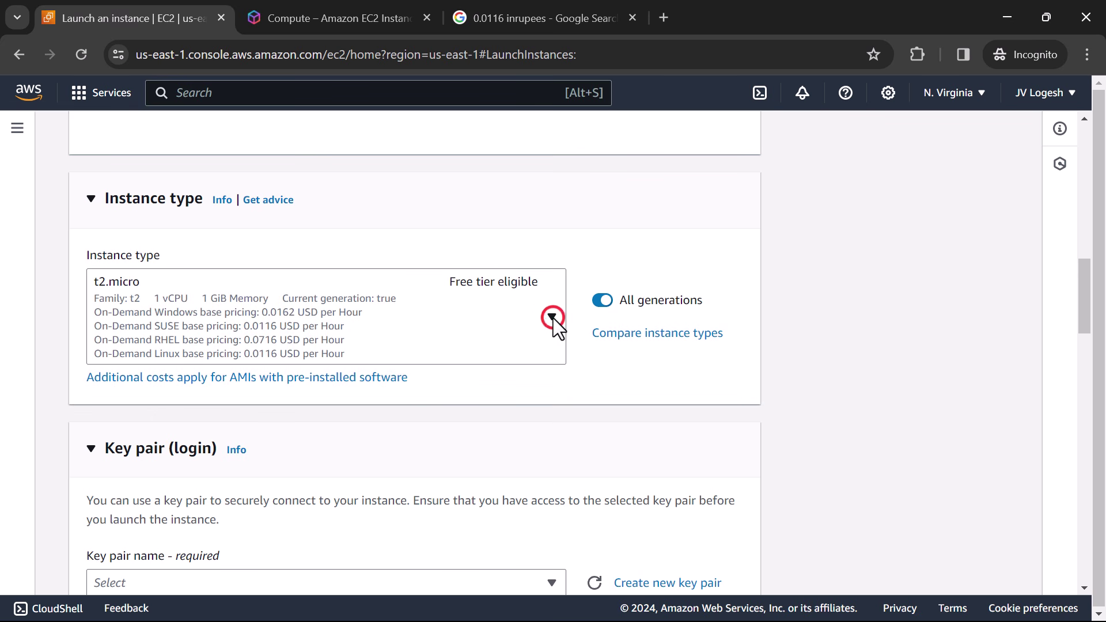
Browse the expanded instance type list and its specifications and pricing, keeping t2.micro selected
{"action": "left_click", "coordinate": [552, 317]}
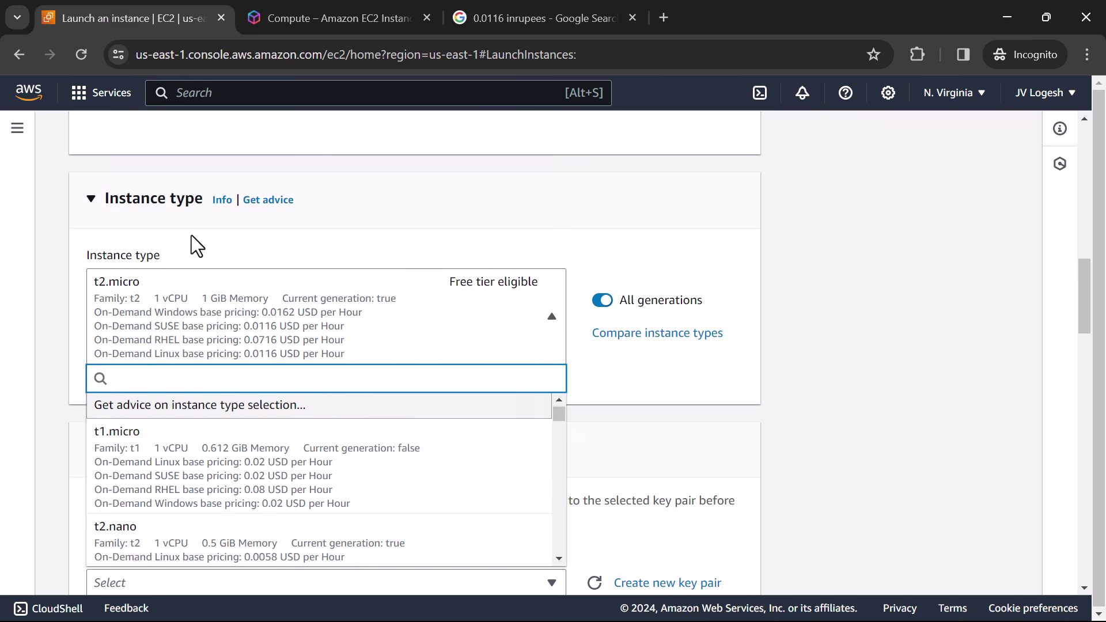
{"action": "scroll", "coordinate": [191, 230], "scroll_direction": "up", "scroll_amount": 3}
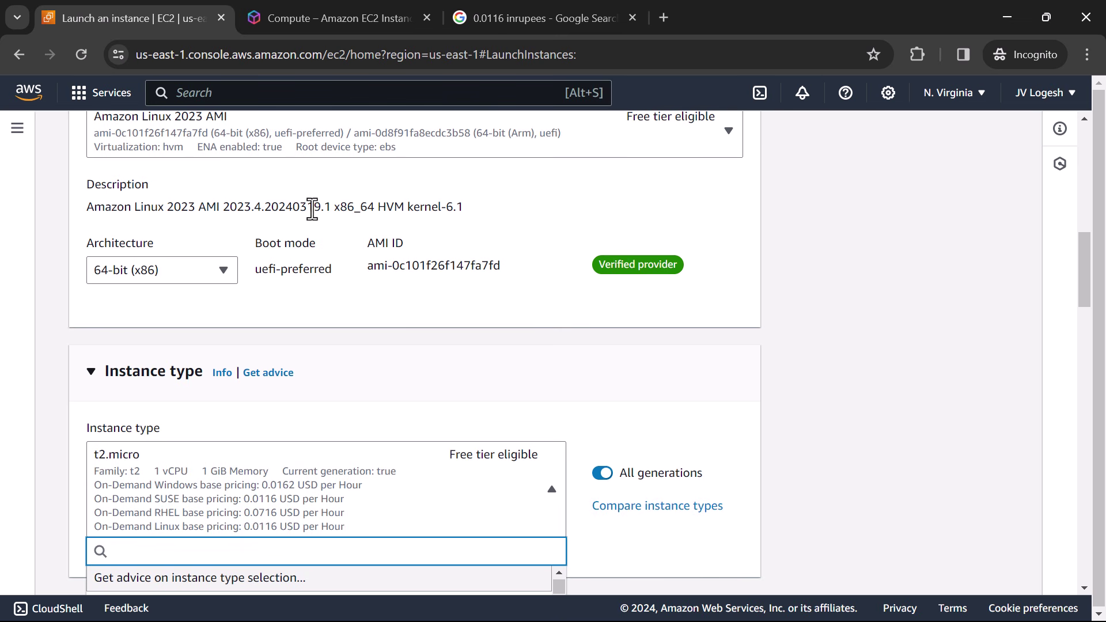
{"action": "scroll", "coordinate": [276, 272], "scroll_direction": "down", "scroll_amount": 3}
{"action": "scroll", "coordinate": [217, 444], "scroll_direction": "down", "scroll_amount": 2}
{"action": "scroll", "coordinate": [136, 461], "scroll_direction": "down", "scroll_amount": 3}
{"action": "scroll", "coordinate": [139, 468], "scroll_direction": "down", "scroll_amount": 3}
{"action": "scroll", "coordinate": [168, 484], "scroll_direction": "down", "scroll_amount": 10}
{"action": "scroll", "coordinate": [169, 484], "scroll_direction": "down", "scroll_amount": 10}
{"action": "scroll", "coordinate": [132, 490], "scroll_direction": "down", "scroll_amount": 10}
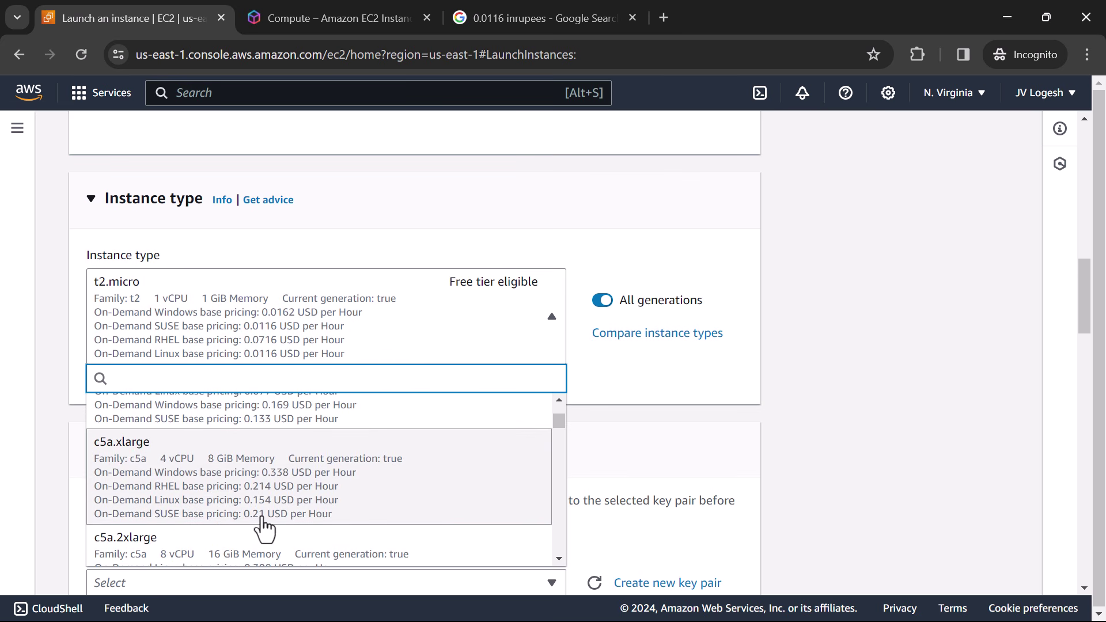
{"action": "left_click", "coordinate": [48, 454]}
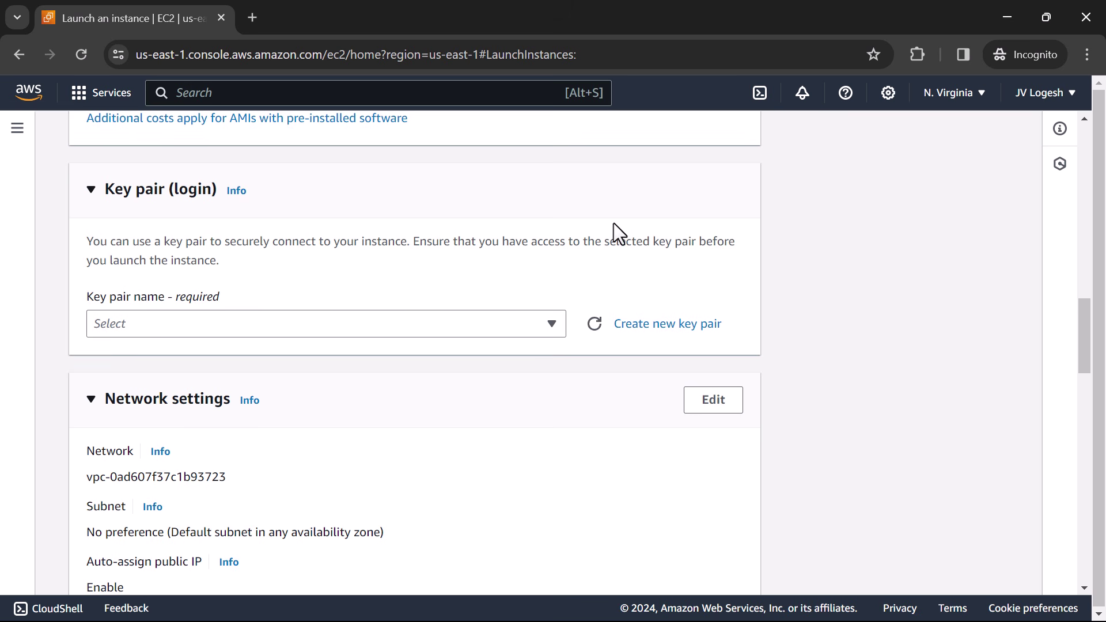
Start creating a new key pair for the instance login and name it My First Server Login
{"action": "left_click", "coordinate": [546, 330]}
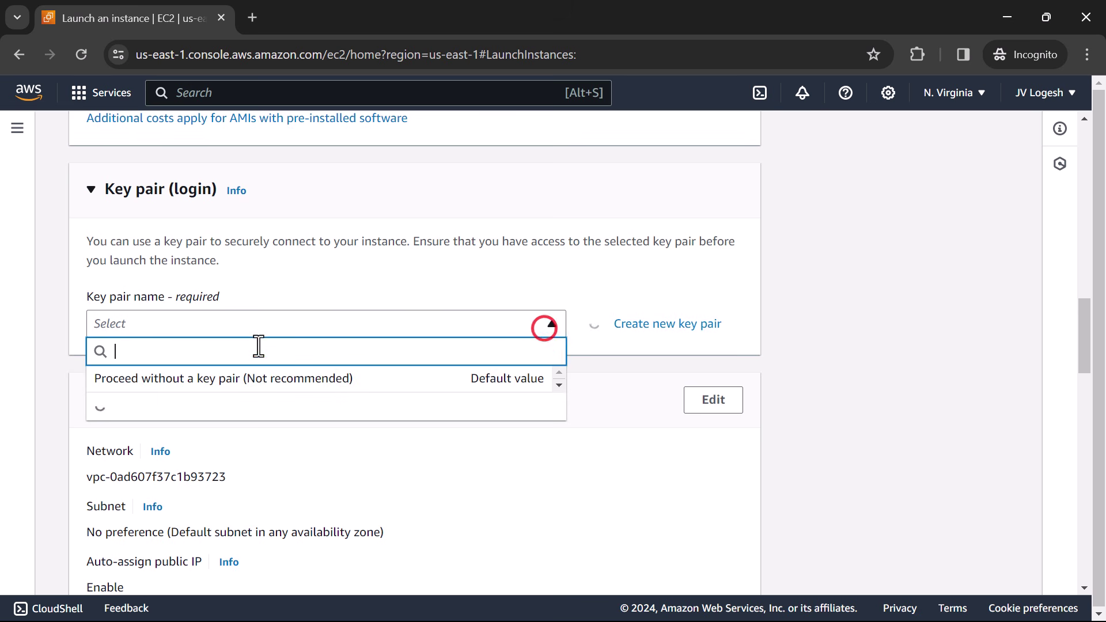
{"action": "left_click", "coordinate": [300, 289]}
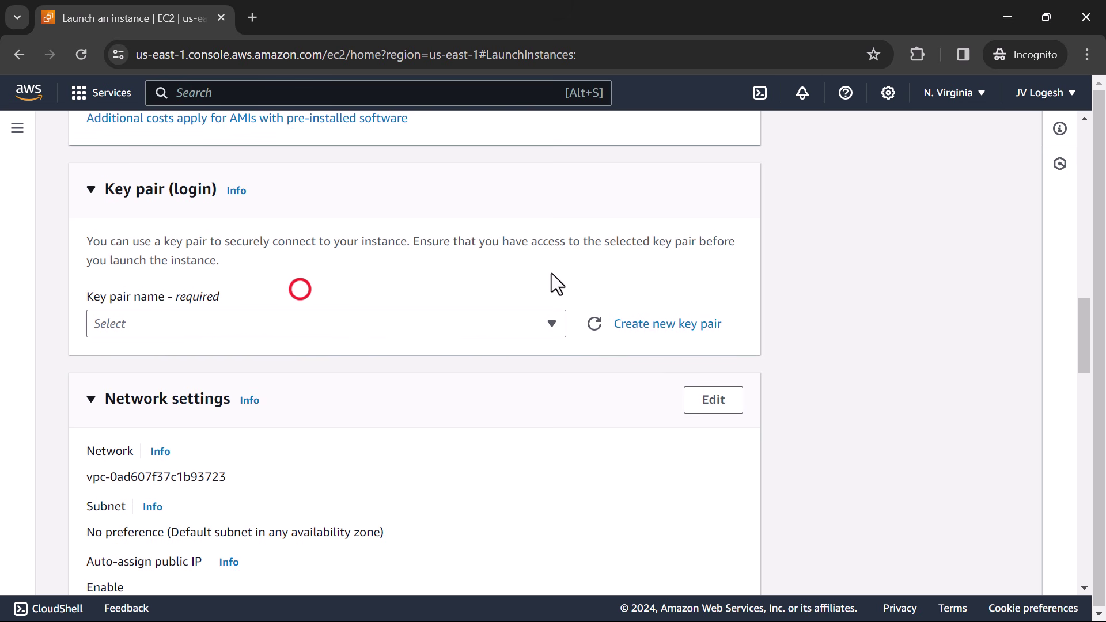
{"action": "left_click", "coordinate": [643, 326]}
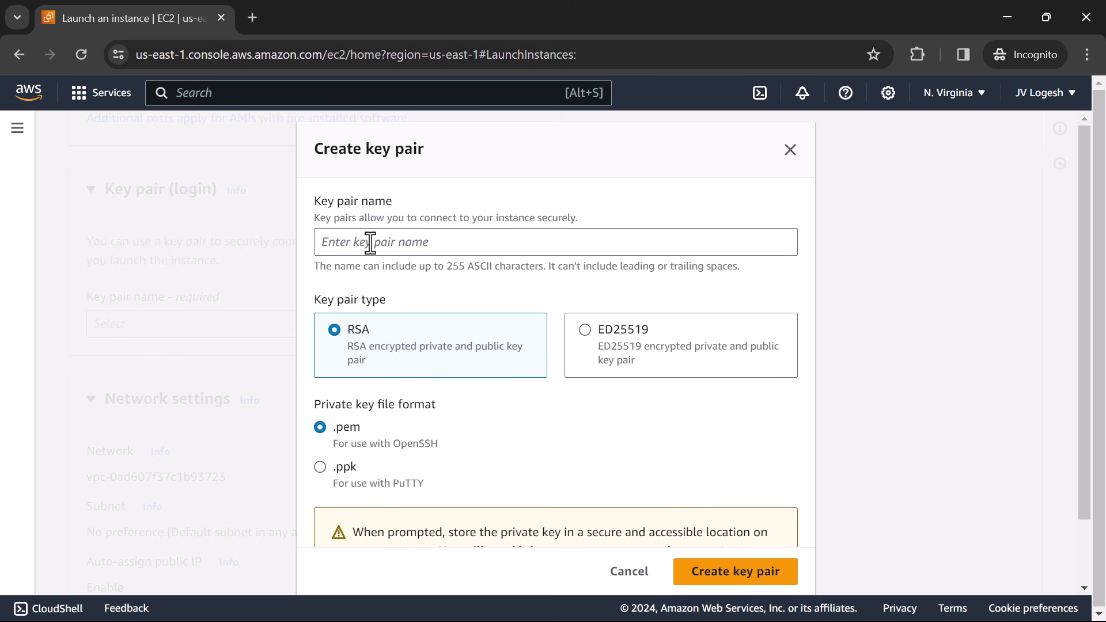
{"action": "left_click_drag", "start_coordinate": [313, 198], "coordinate": [410, 208]}
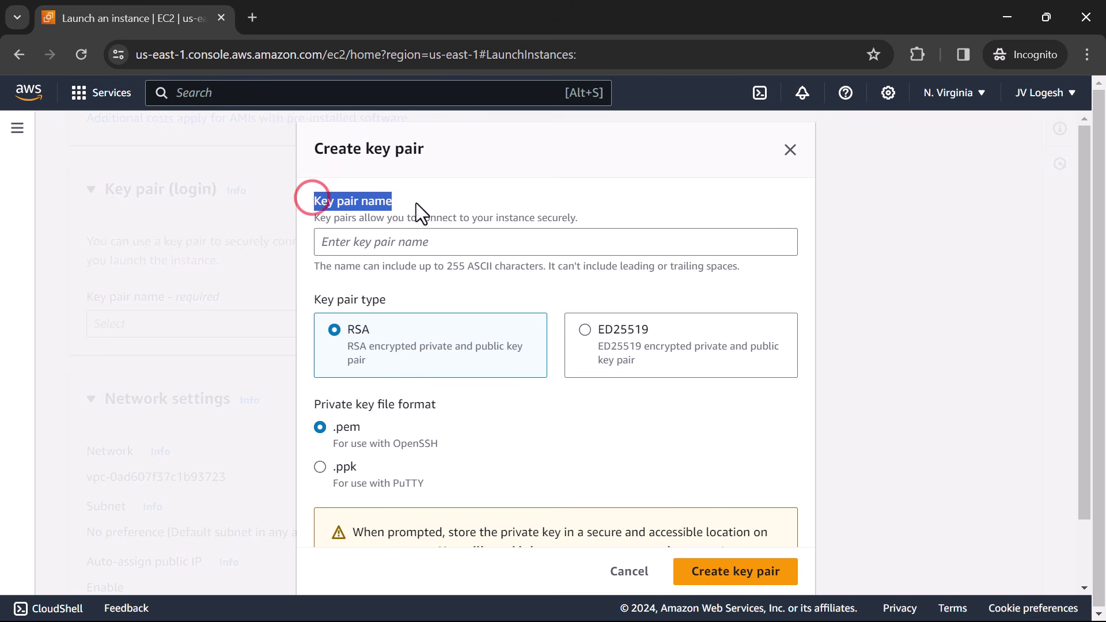
{"action": "left_click", "coordinate": [390, 242]}
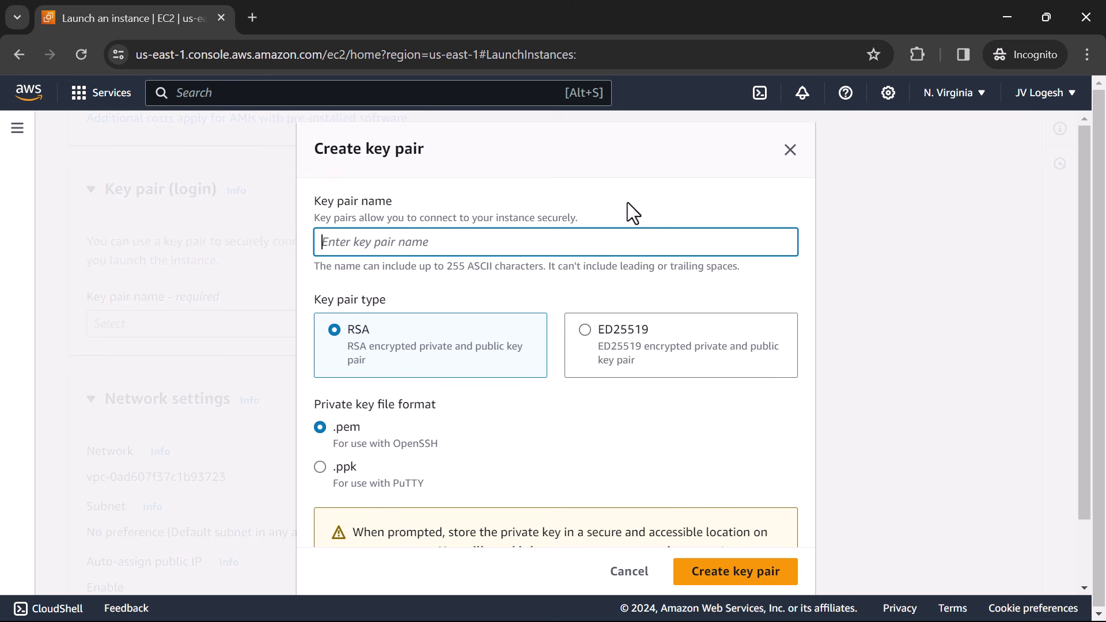
{"action": "type", "text": "My "}
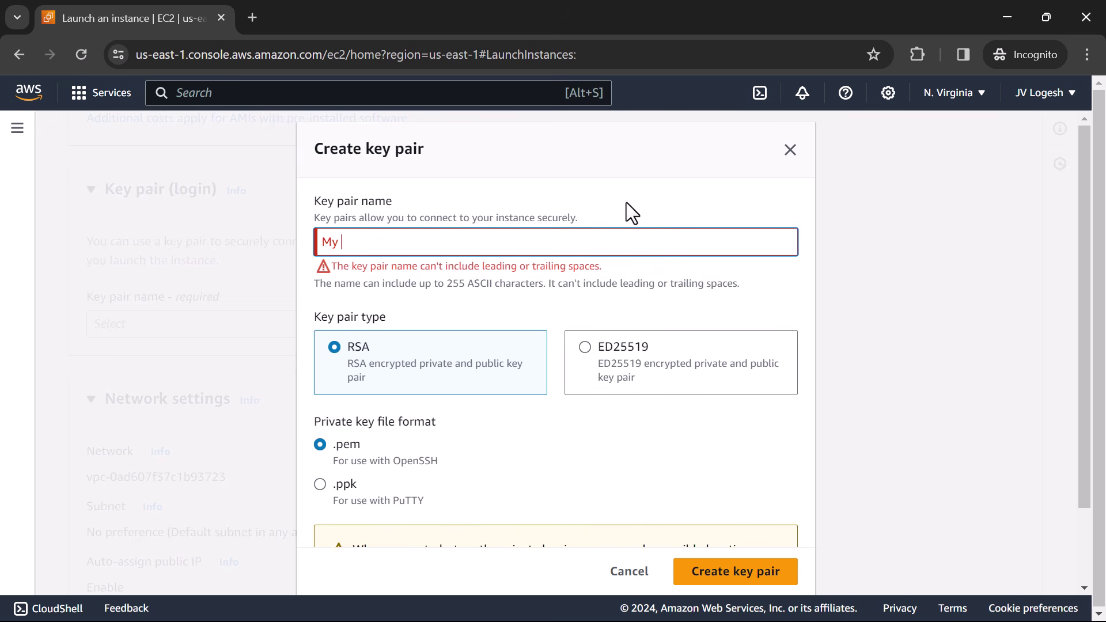
{"action": "type", "text": "Firs"}
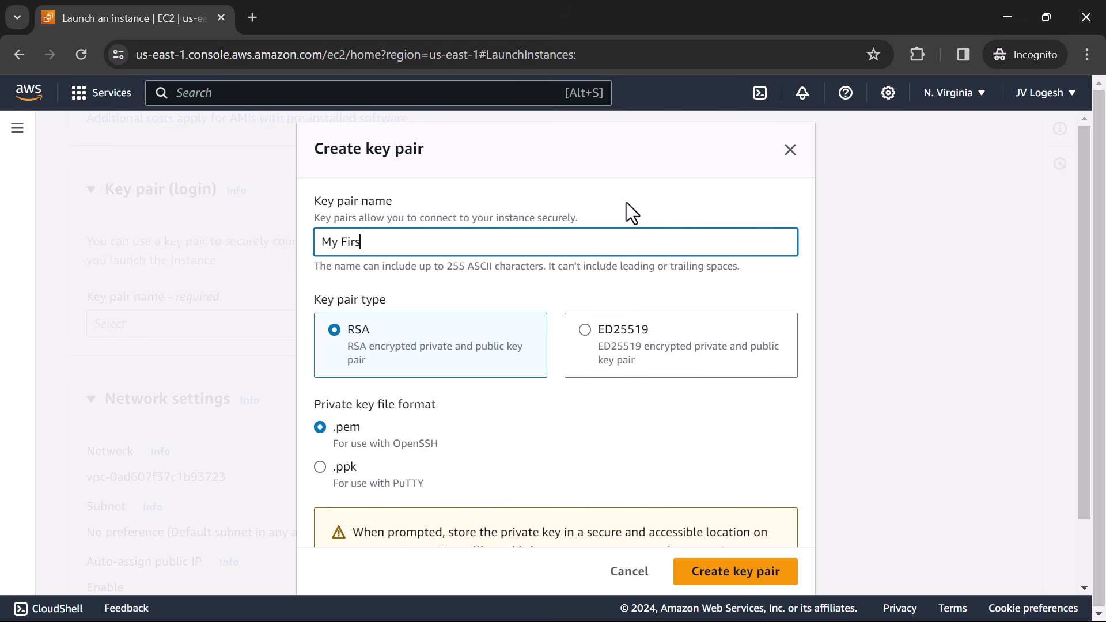
{"action": "type", "text": "t Sever "}
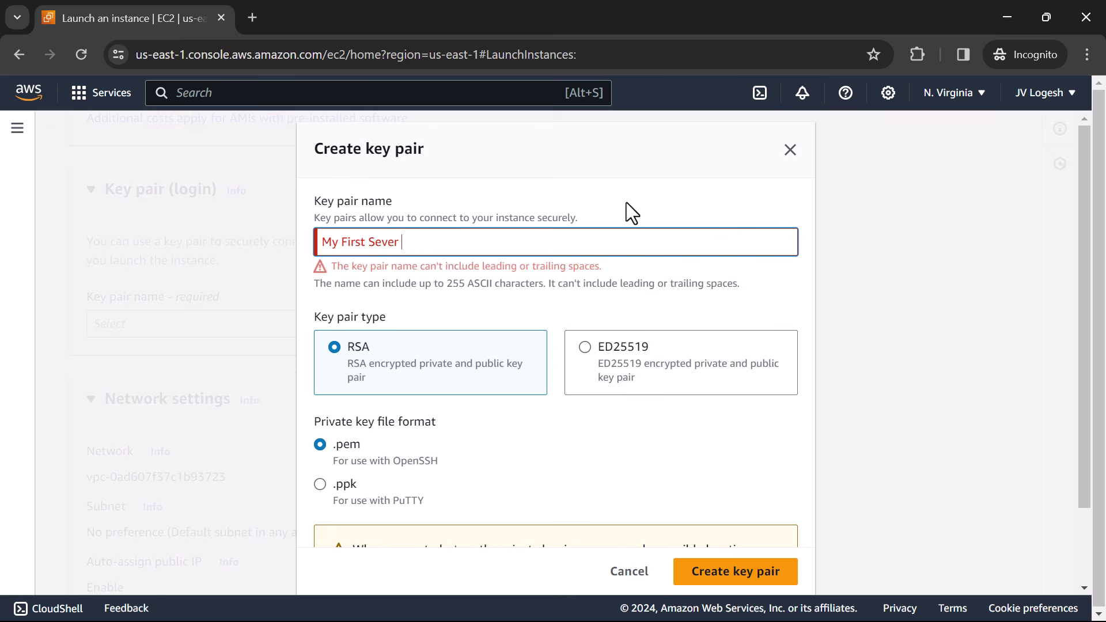
{"action": "type", "text": "Login"}
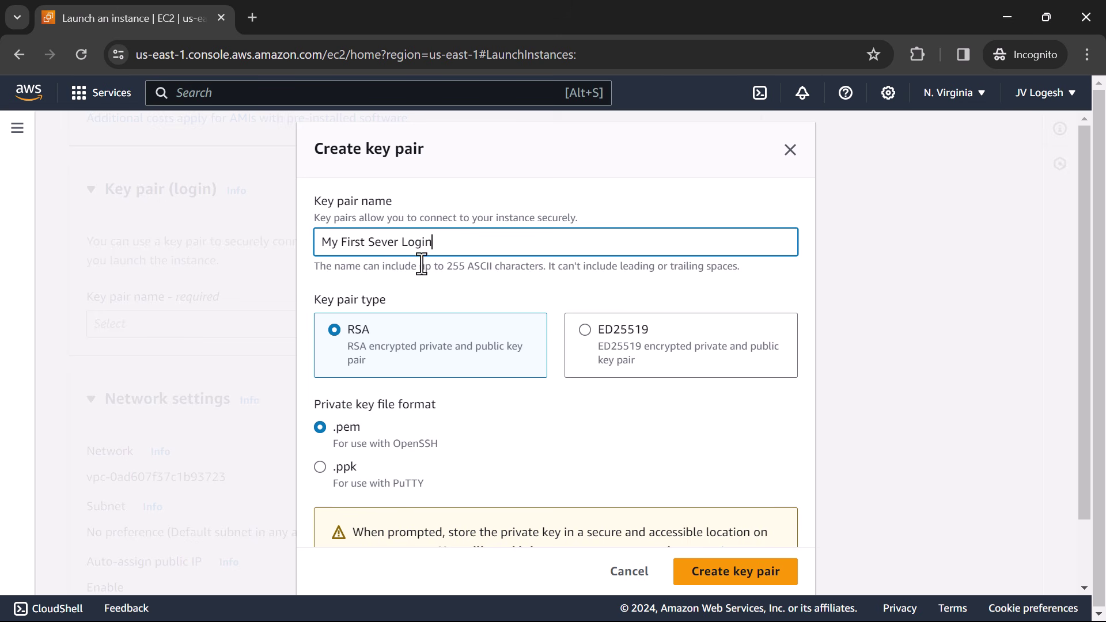
{"action": "triple_click", "coordinate": [447, 243]}
{"action": "left_click", "coordinate": [378, 242]}
{"action": "type", "text": "r"}
{"action": "triple_click", "coordinate": [441, 241]}
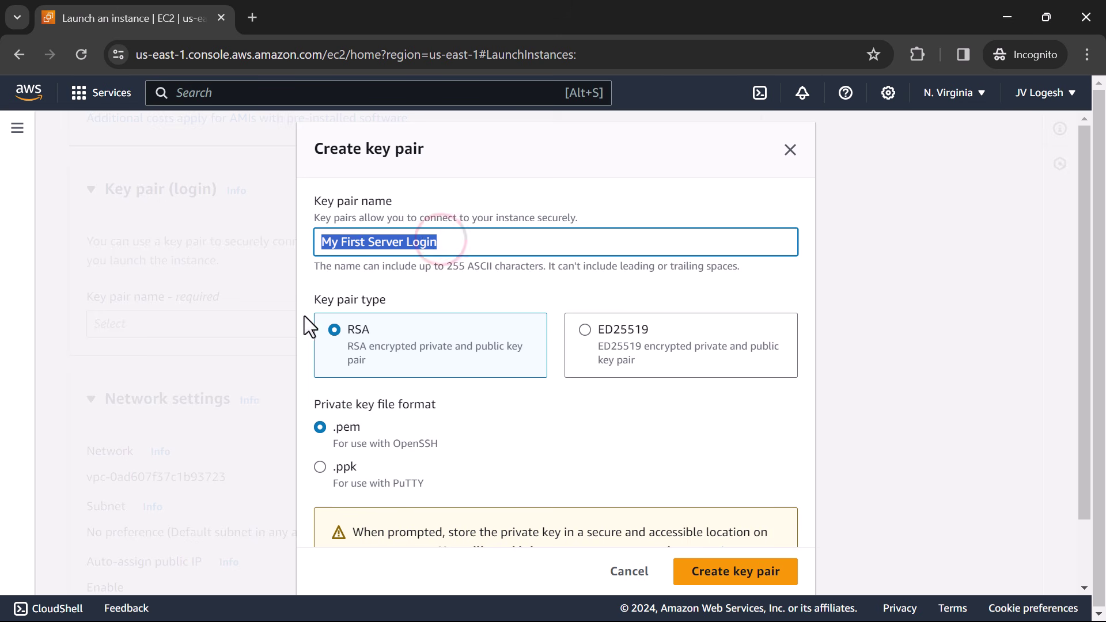
Create the key pair with RSA type and .pem format, saving the private key file in the AWS instance folder
{"action": "left_click", "coordinate": [396, 349]}
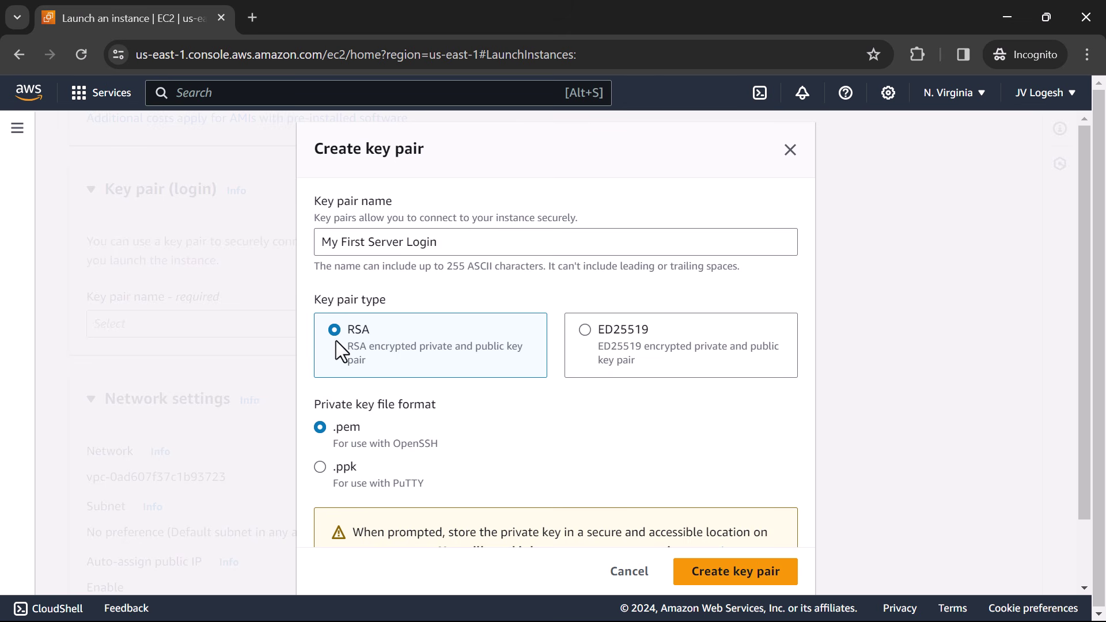
{"action": "scroll", "coordinate": [334, 429], "scroll_direction": "down", "scroll_amount": 2}
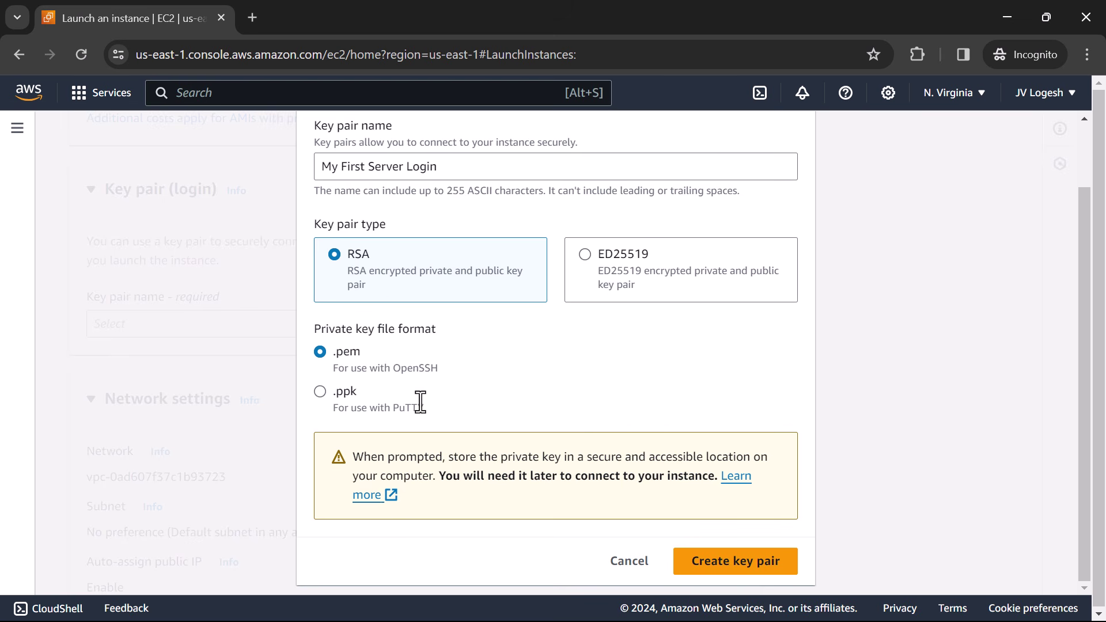
{"action": "left_click", "coordinate": [752, 567]}
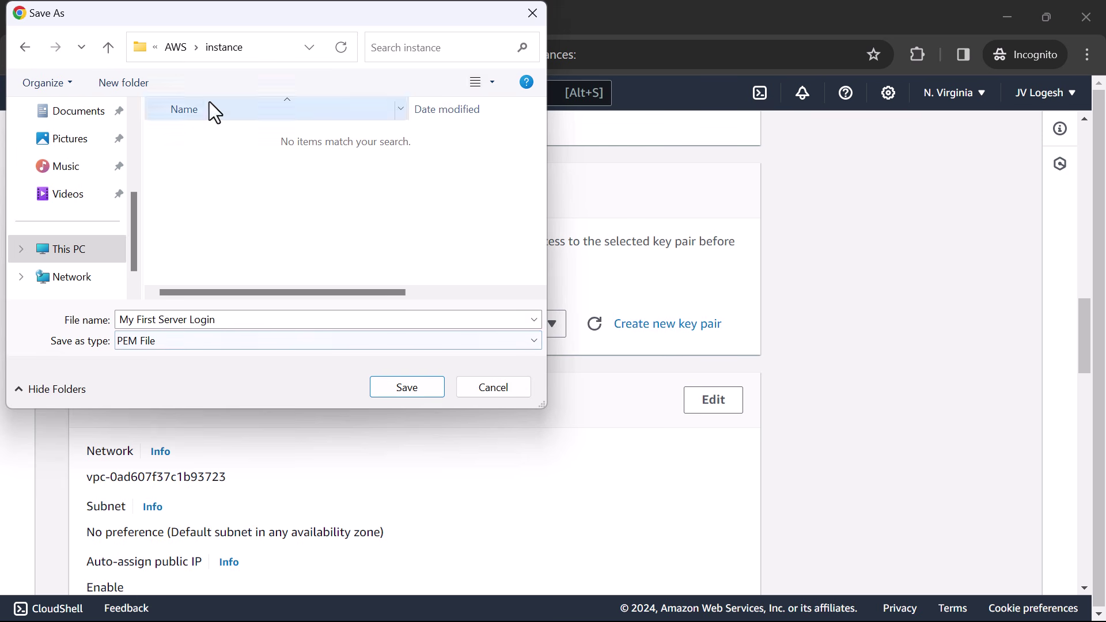
{"action": "left_click", "coordinate": [385, 388]}
Open the downloaded My First Server Login.pem from its folder in VS Code, look through the private key file and minimize the editor
{"action": "mouse_move", "coordinate": [864, 147]}
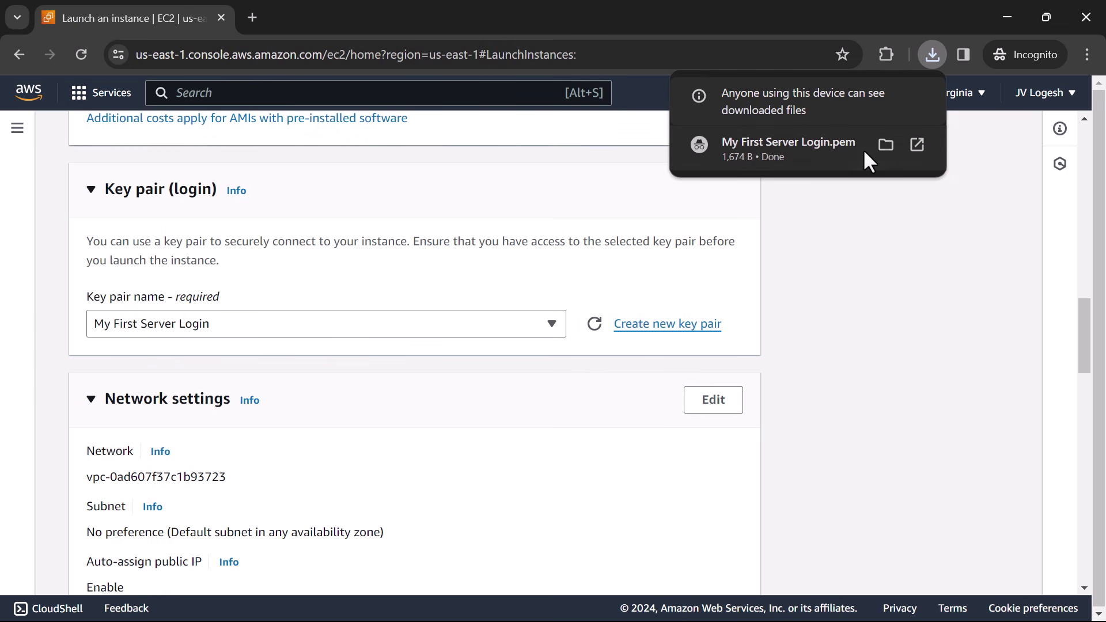
{"action": "left_click", "coordinate": [880, 144]}
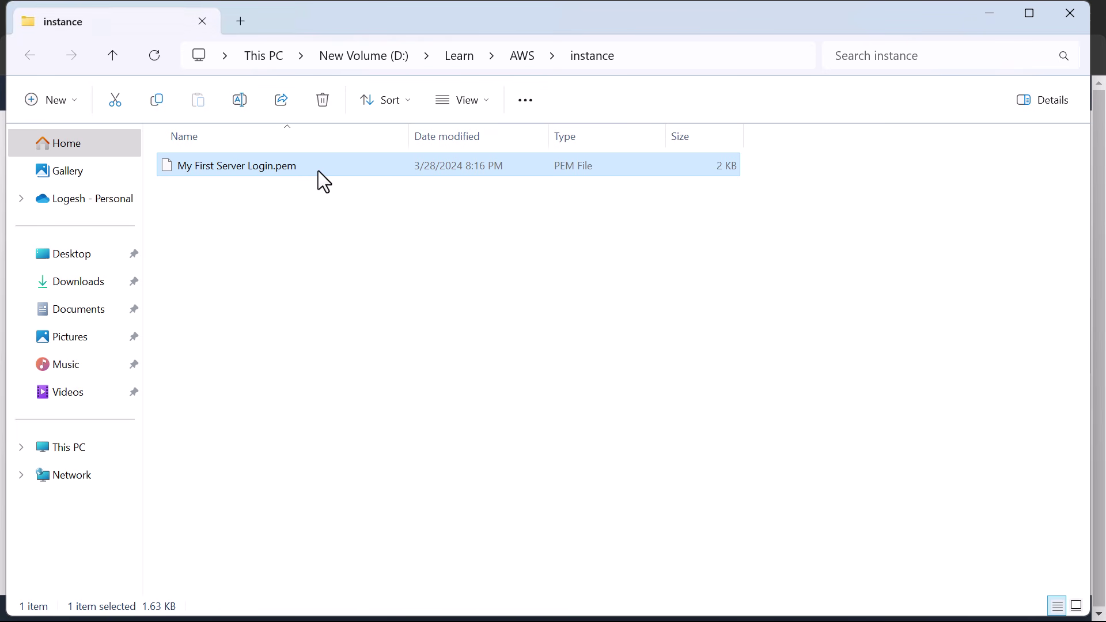
{"action": "right_click", "coordinate": [317, 169]}
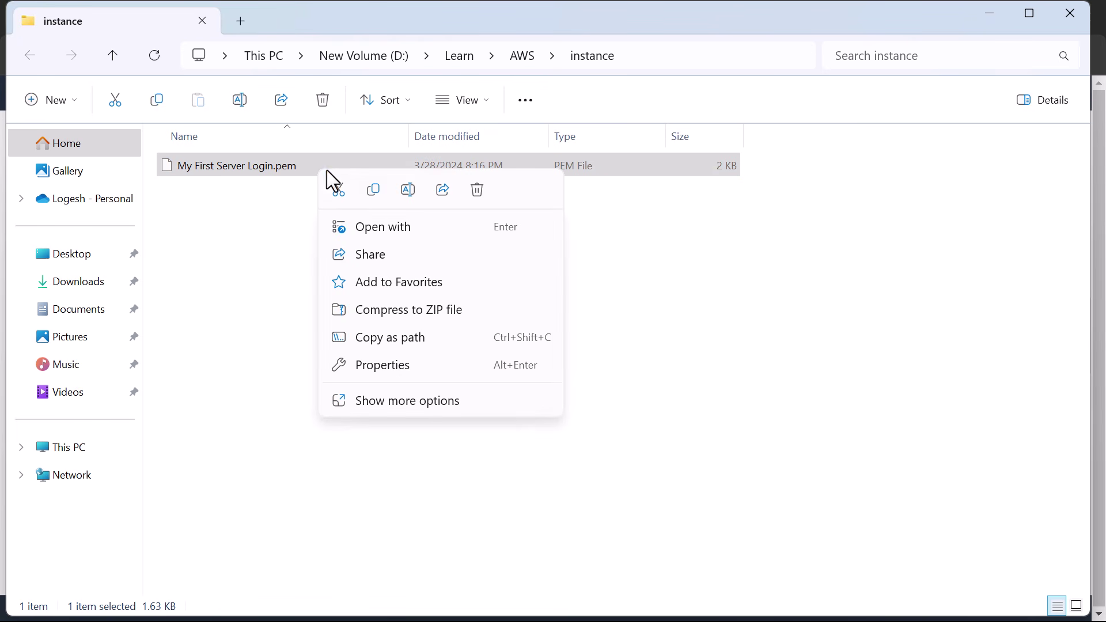
{"action": "left_click", "coordinate": [369, 227]}
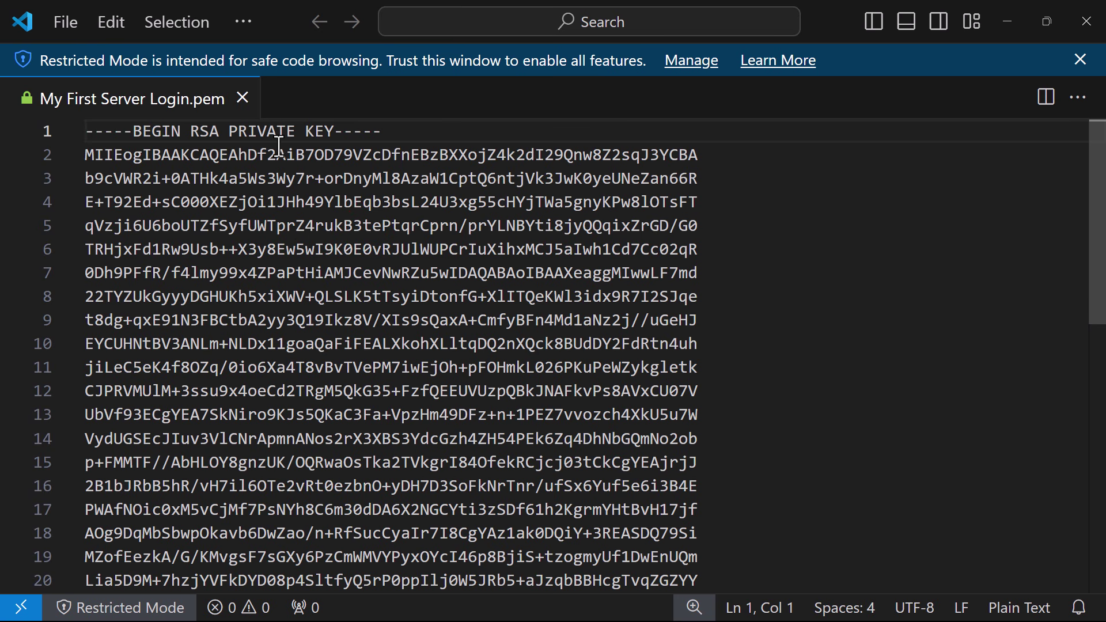
{"action": "scroll", "coordinate": [208, 258], "scroll_direction": "down", "scroll_amount": 7}
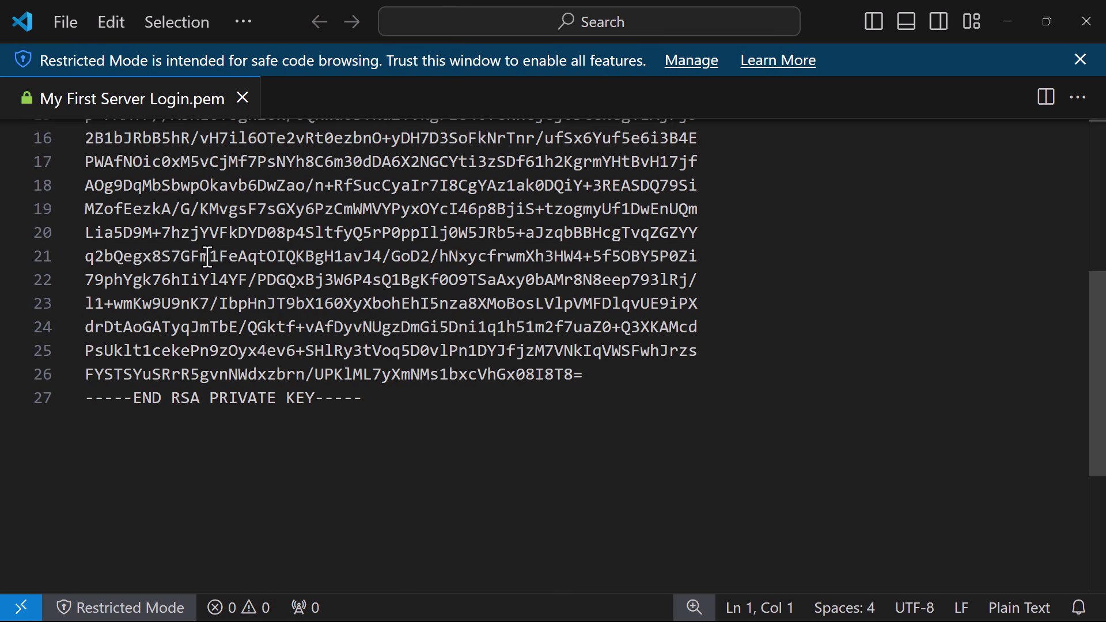
{"action": "scroll", "coordinate": [208, 258], "scroll_direction": "up", "scroll_amount": 7}
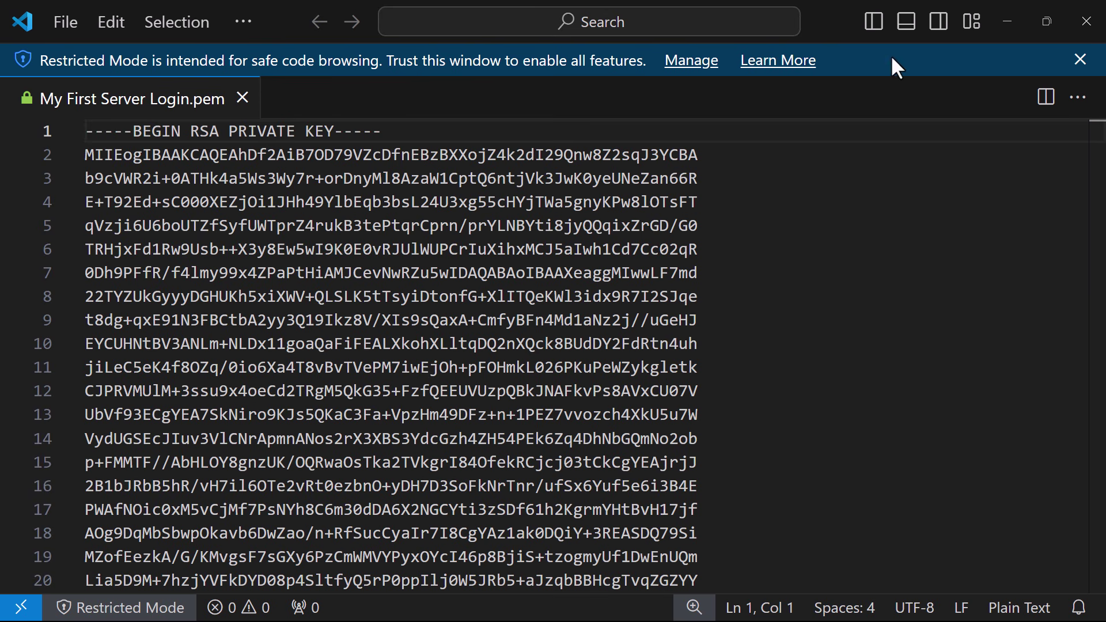
{"action": "left_click", "coordinate": [1003, 19]}
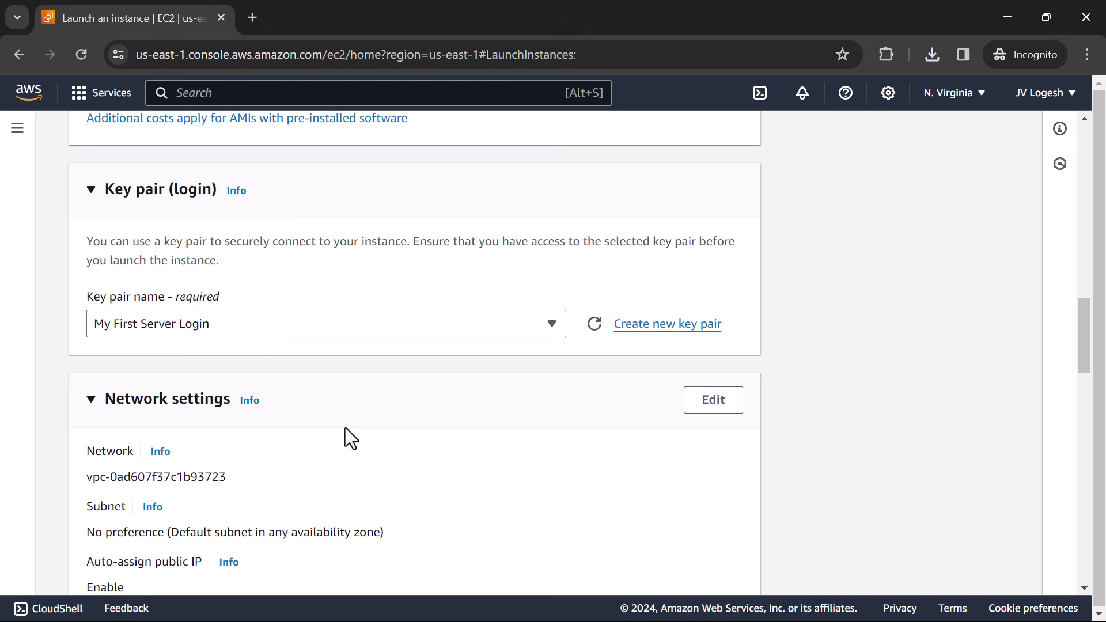
Review the network, subnet and auto-assign public IP values in the launch form's network settings
{"action": "scroll", "coordinate": [345, 427], "scroll_direction": "down", "scroll_amount": 5}
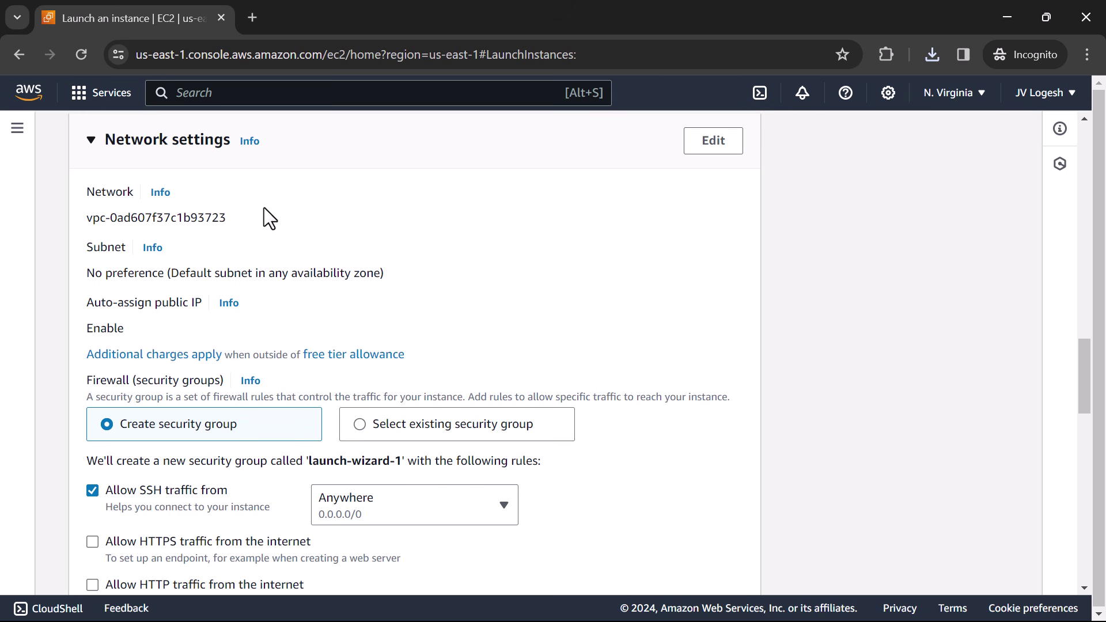
{"action": "scroll", "coordinate": [264, 217], "scroll_direction": "up", "scroll_amount": 1}
{"action": "scroll", "coordinate": [254, 244], "scroll_direction": "down", "scroll_amount": 1}
{"action": "left_click", "coordinate": [88, 217]}
{"action": "left_click_drag", "start_coordinate": [92, 218], "coordinate": [239, 224]}
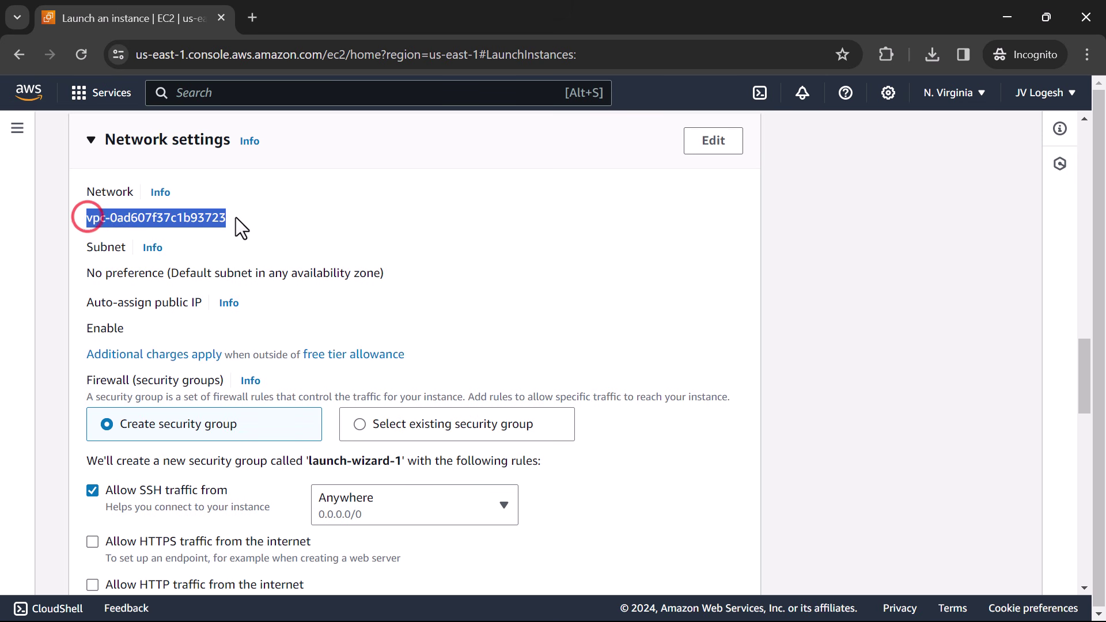
{"action": "left_click", "coordinate": [149, 224]}
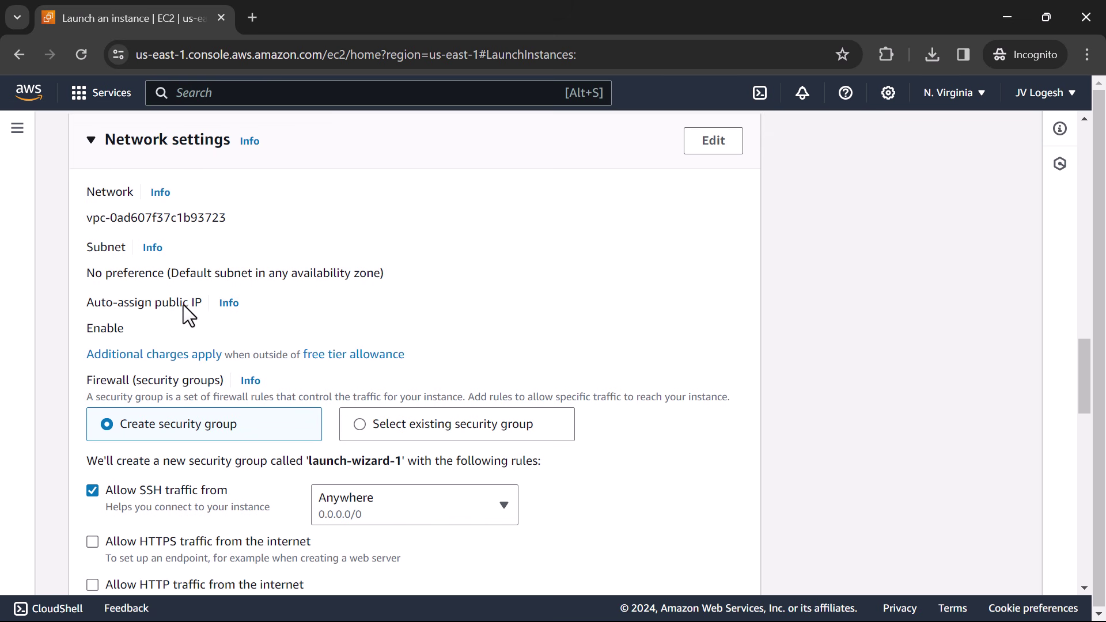
{"action": "scroll", "coordinate": [167, 325], "scroll_direction": "down", "scroll_amount": 1}
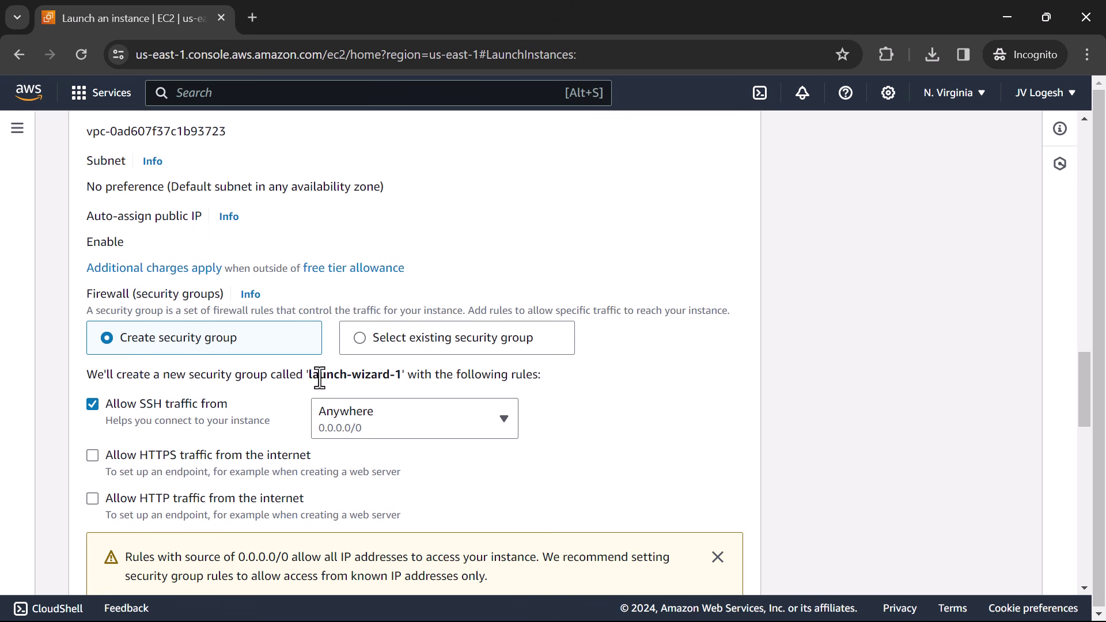
Check the new security group's name and the source options for SSH, leaving SSH traffic allowed from Anywhere
{"action": "left_click_drag", "start_coordinate": [308, 375], "coordinate": [401, 376]}
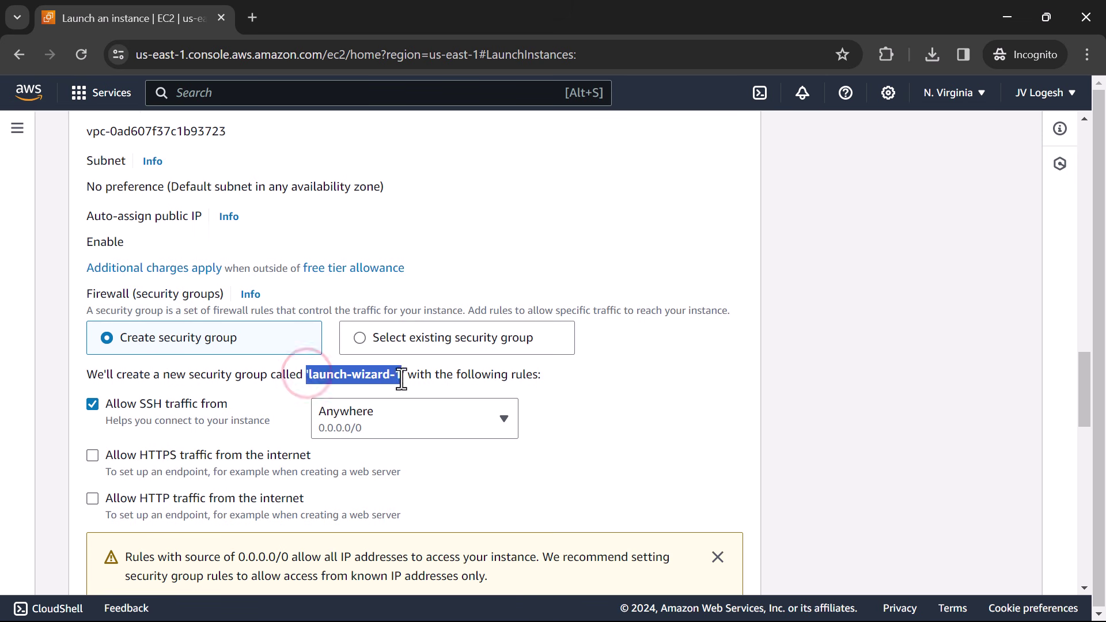
{"action": "left_click", "coordinate": [141, 418]}
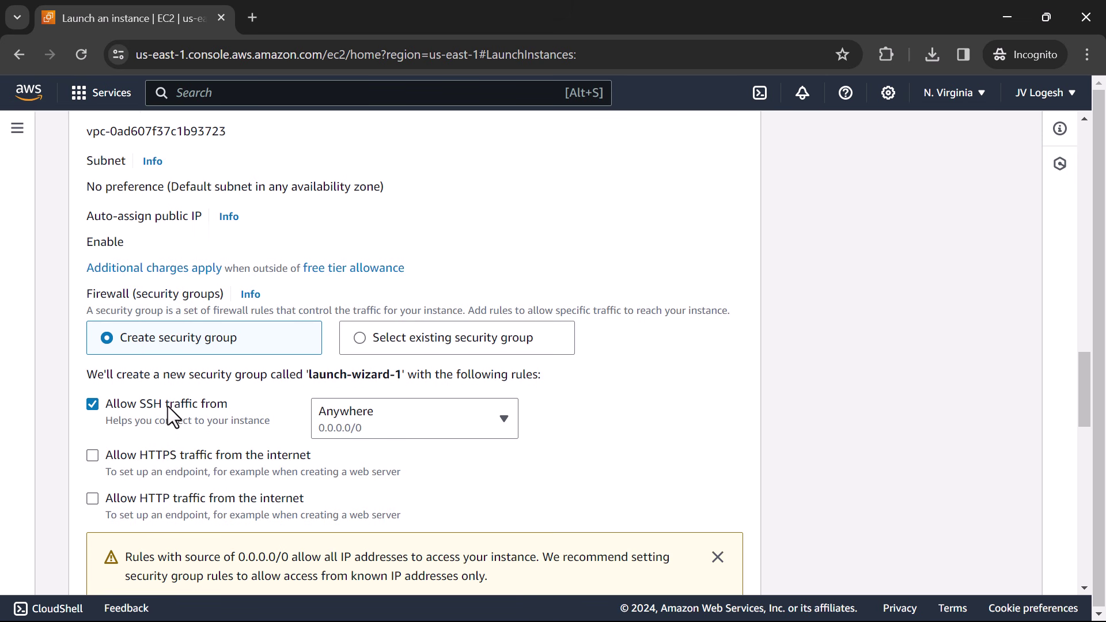
{"action": "left_click", "coordinate": [393, 416]}
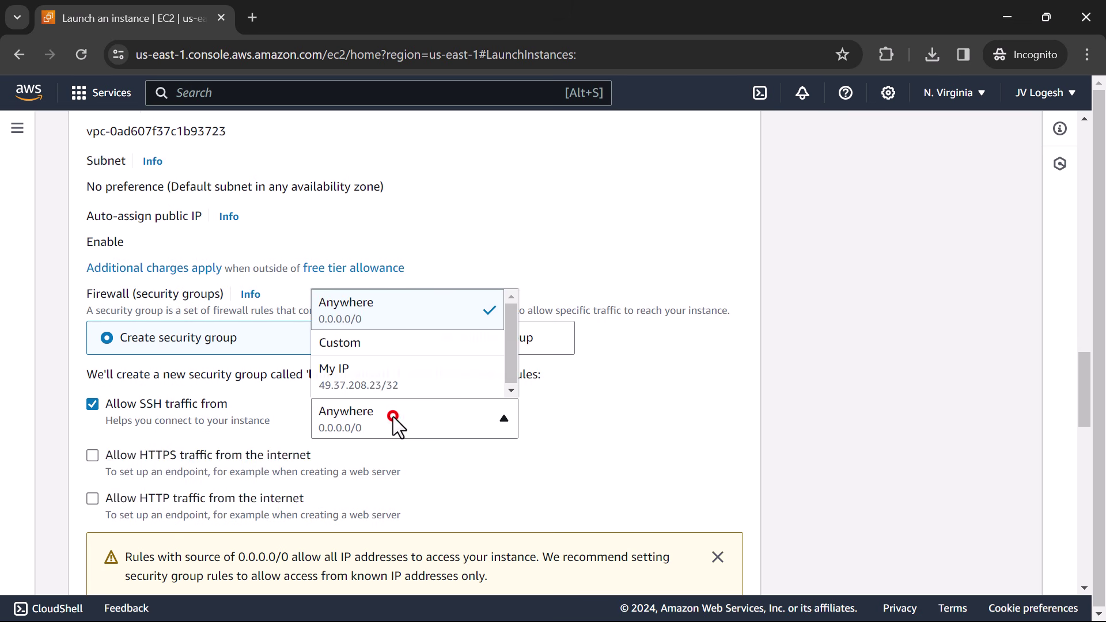
{"action": "left_click", "coordinate": [393, 416]}
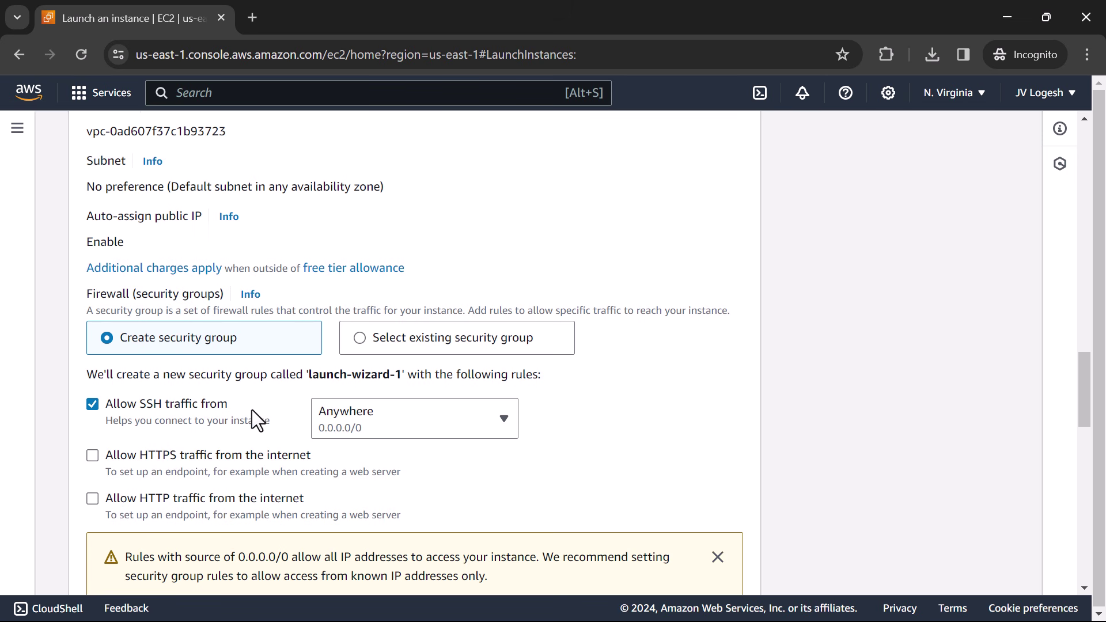
{"action": "left_click", "coordinate": [325, 415]}
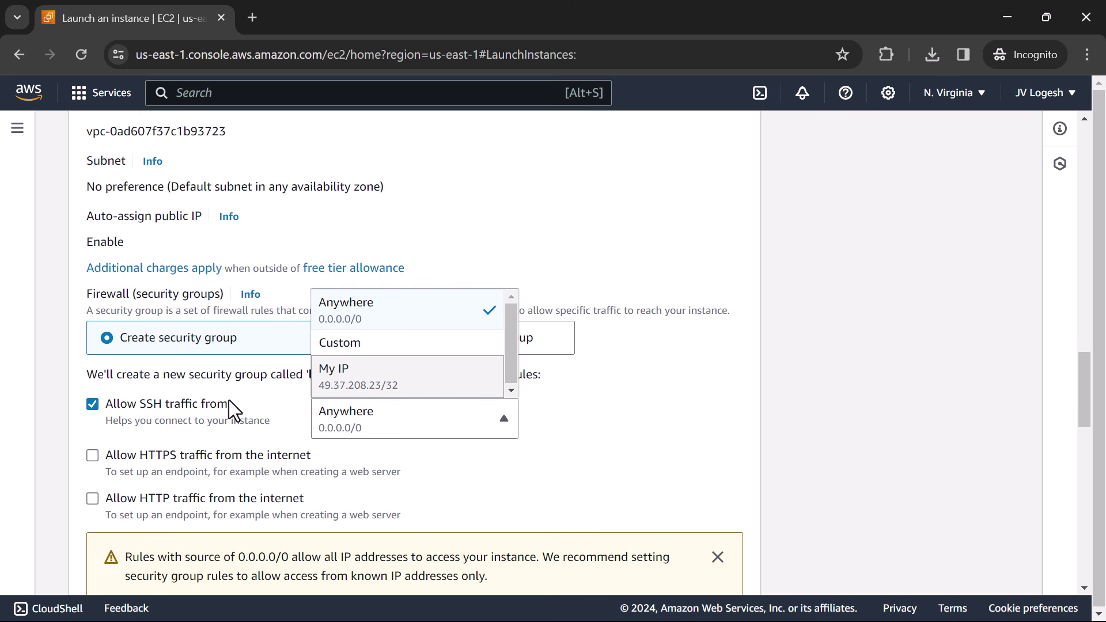
{"action": "left_click", "coordinate": [249, 406]}
{"action": "left_click", "coordinate": [249, 407]}
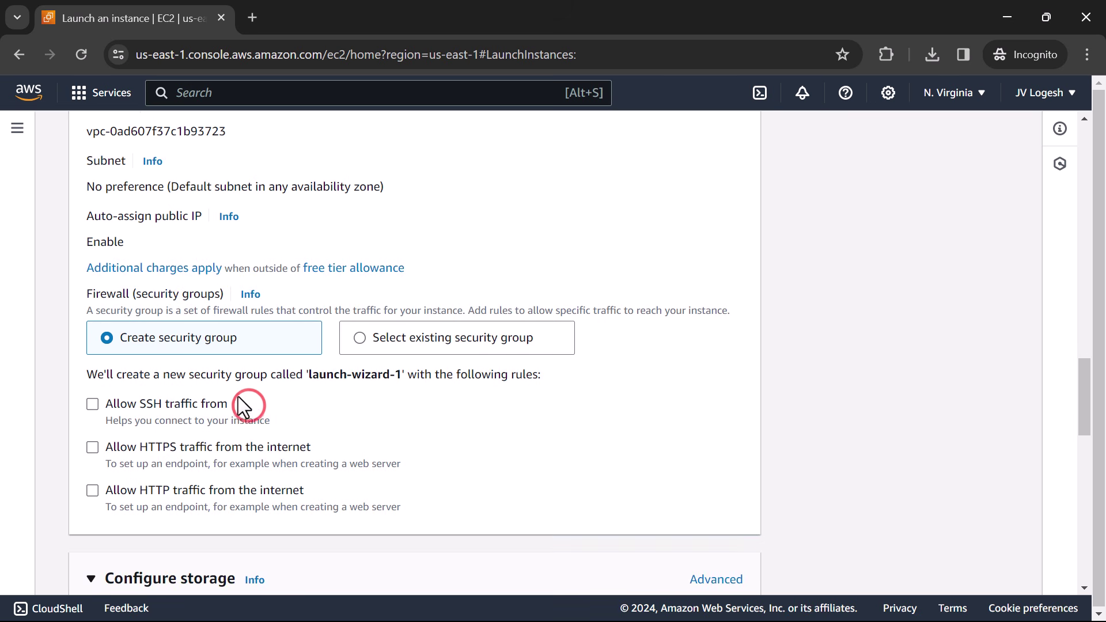
{"action": "left_click", "coordinate": [185, 405]}
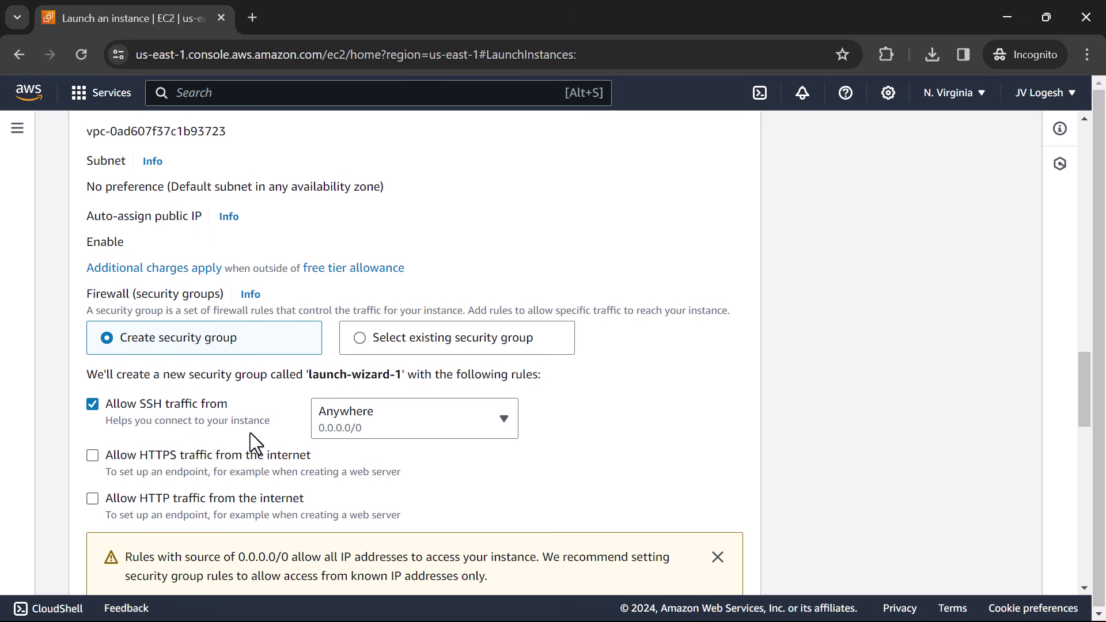
Review the root volume's size and type in the storage configuration and switch to the search results for what is gp3
{"action": "scroll", "coordinate": [250, 433], "scroll_direction": "down", "scroll_amount": 1}
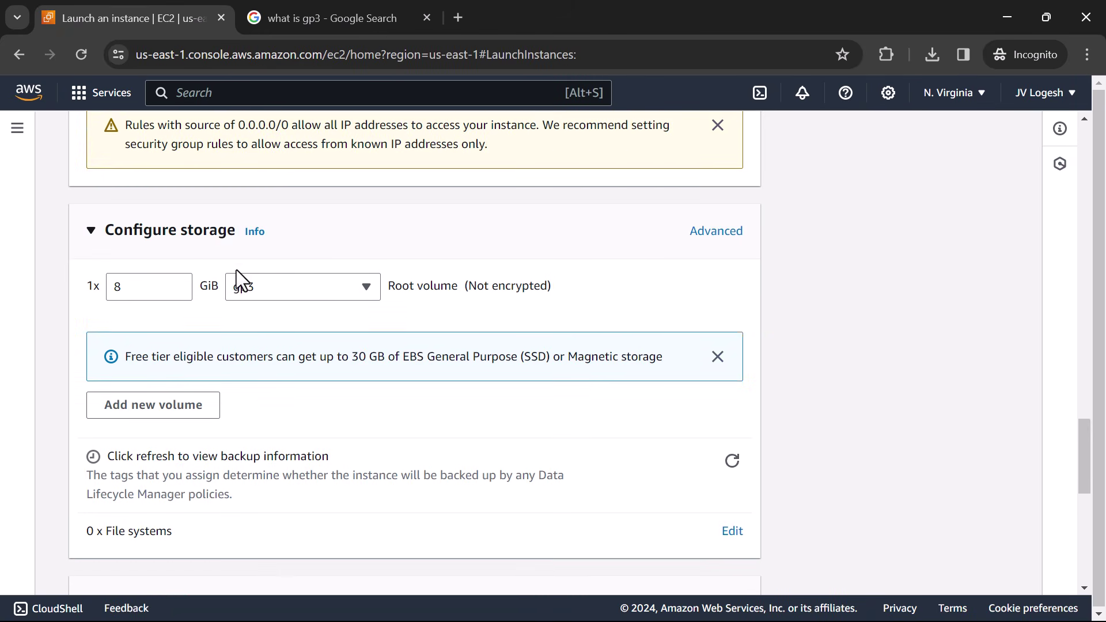
{"action": "scroll", "coordinate": [234, 267], "scroll_direction": "down", "scroll_amount": 2}
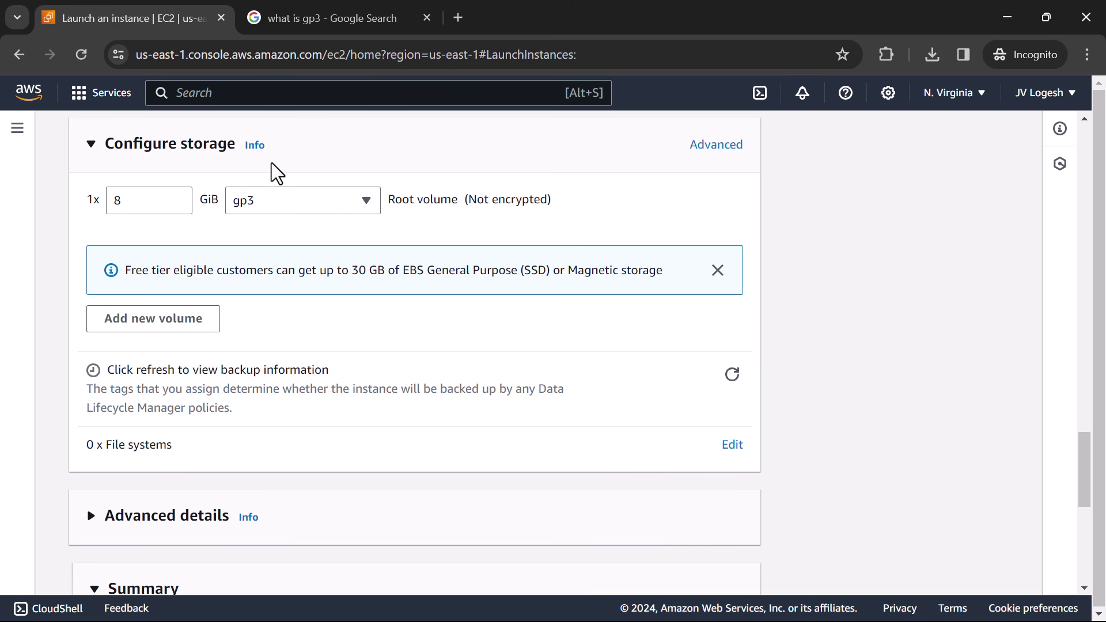
{"action": "left_click", "coordinate": [144, 204]}
{"action": "scroll", "coordinate": [167, 175], "scroll_direction": "up", "scroll_amount": 2}
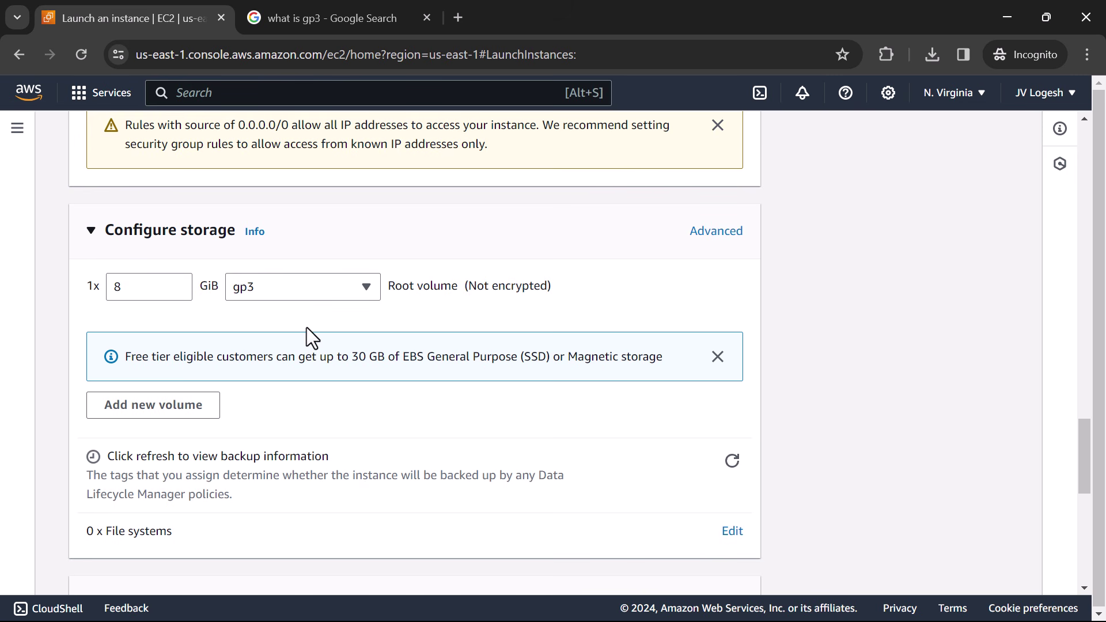
{"action": "left_click", "coordinate": [294, 23]}
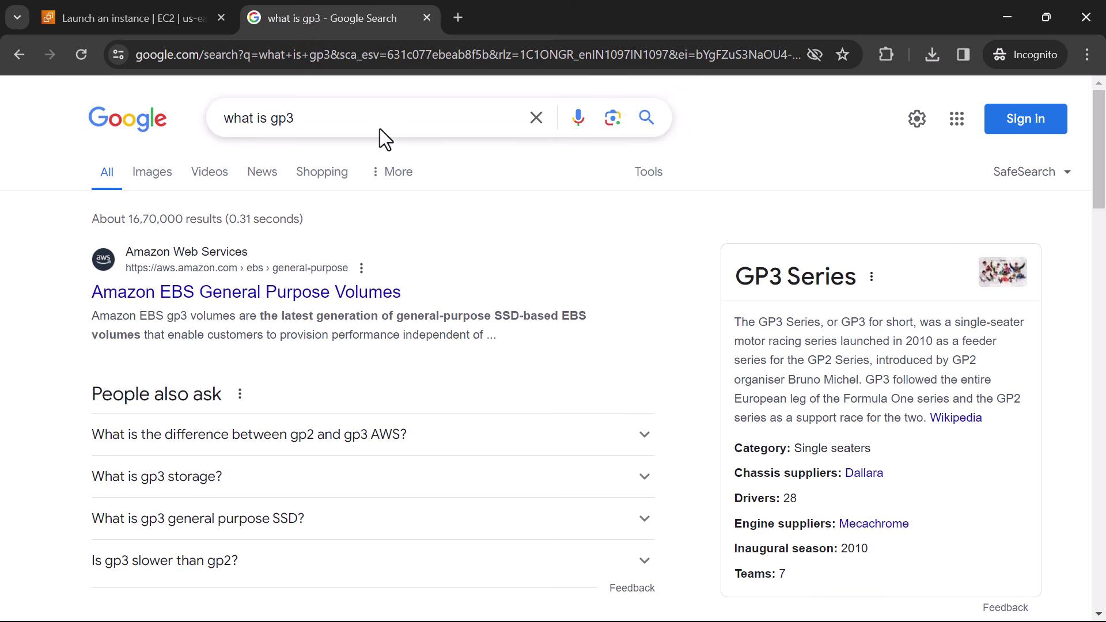
Close the gp3 search results and look through the root volume's type options and size, leaving the type at gp3
{"action": "left_click", "coordinate": [426, 18]}
{"action": "left_click", "coordinate": [343, 286]}
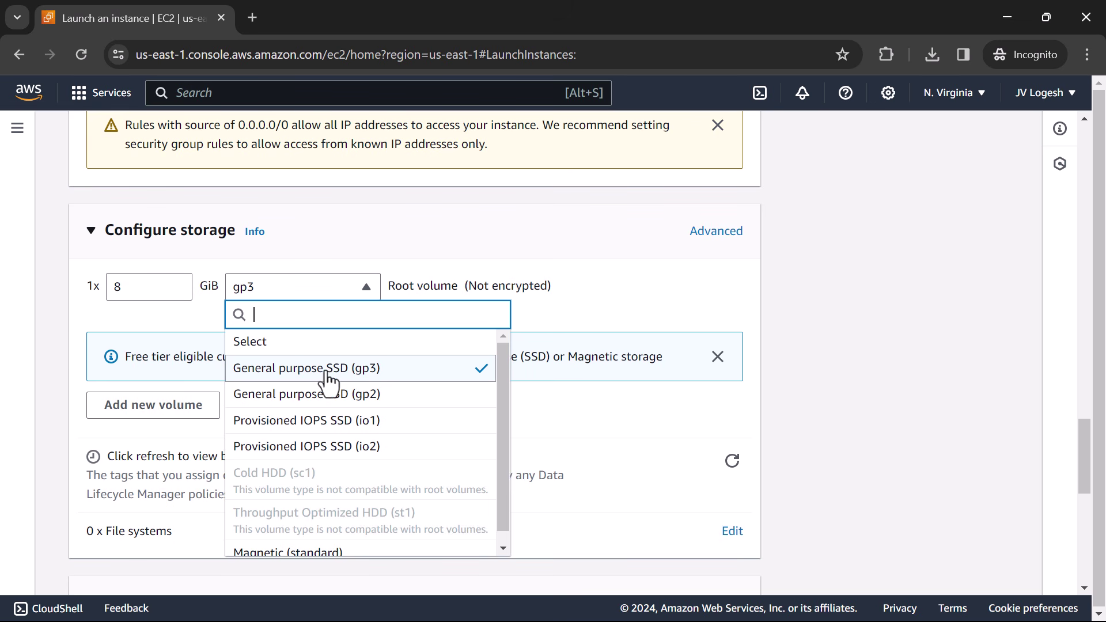
{"action": "left_click", "coordinate": [107, 316]}
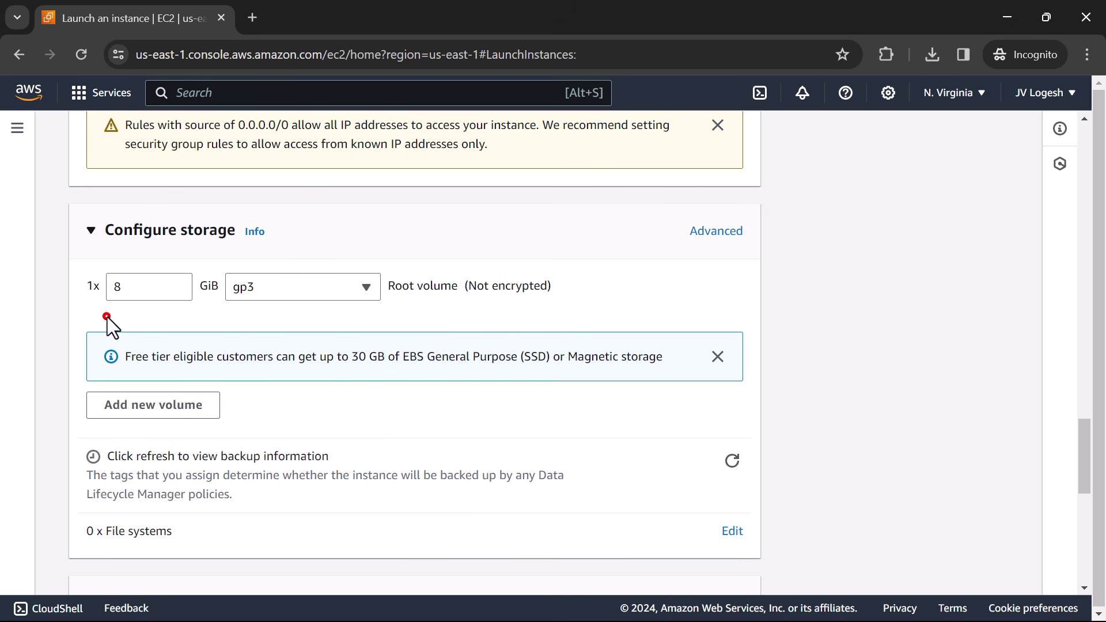
{"action": "left_click", "coordinate": [128, 291]}
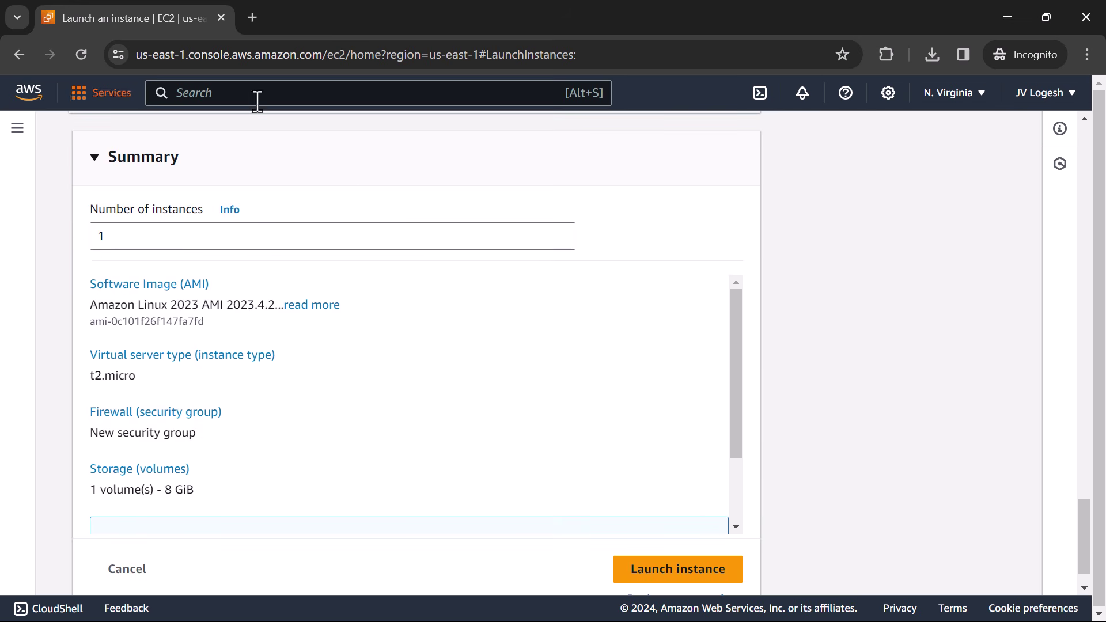
Review the launch summary: number of instances, software image, instance type, security group, storage and free tier note
{"action": "scroll", "coordinate": [341, 236], "scroll_direction": "up", "scroll_amount": 7}
{"action": "scroll", "coordinate": [270, 408], "scroll_direction": "down", "scroll_amount": 7}
{"action": "left_click", "coordinate": [118, 239]}
{"action": "left_click_drag", "start_coordinate": [88, 307], "coordinate": [233, 306]}
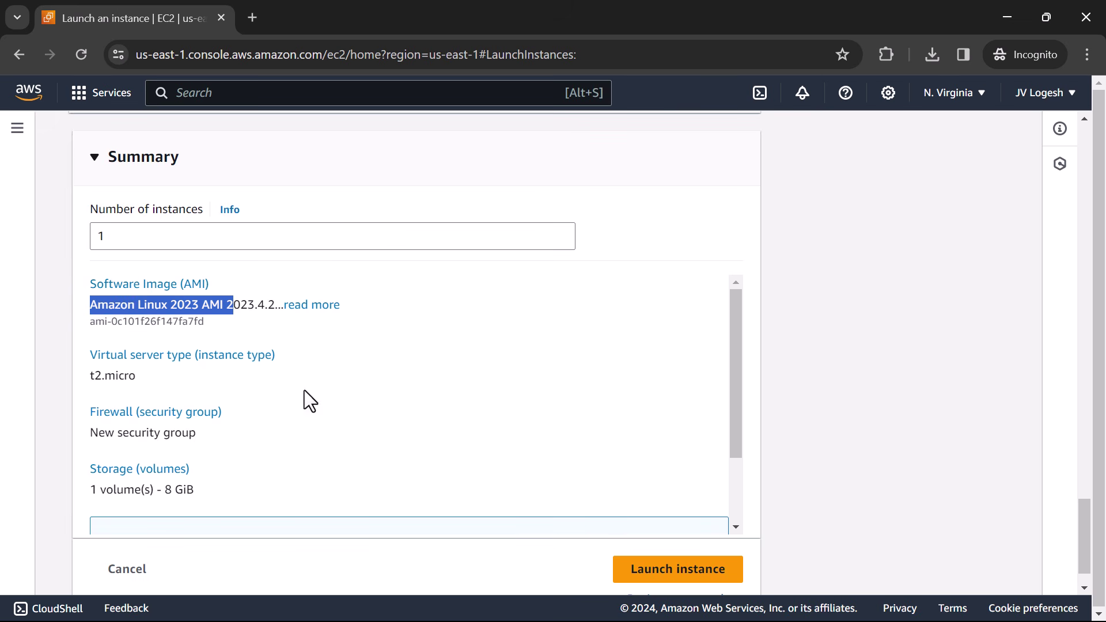
{"action": "left_click_drag", "start_coordinate": [163, 376], "coordinate": [90, 378]}
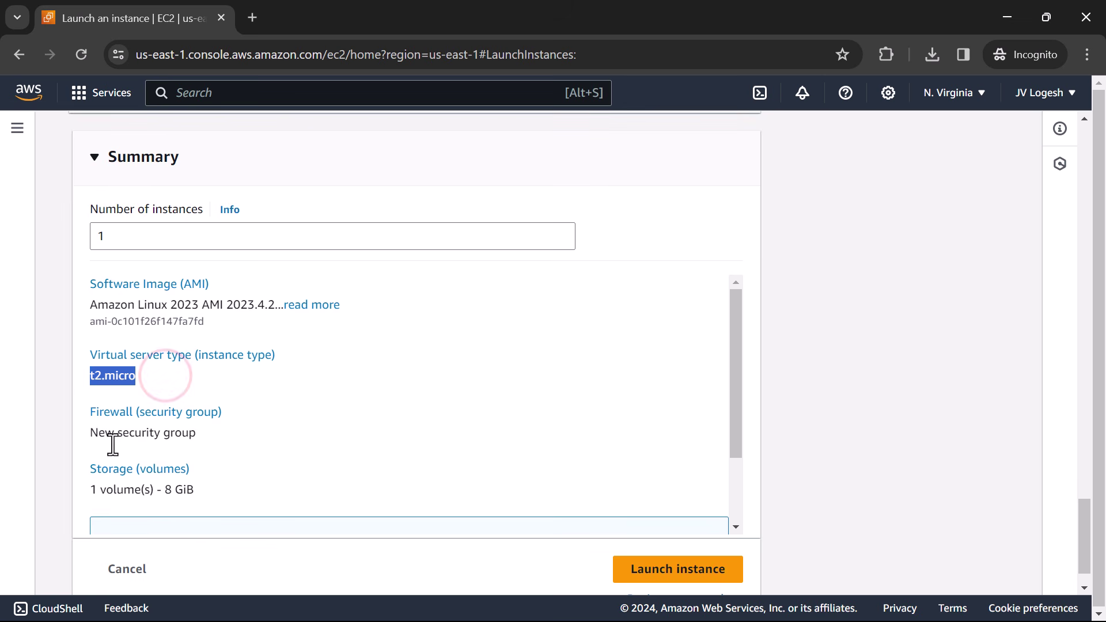
{"action": "left_click_drag", "start_coordinate": [219, 436], "coordinate": [82, 450]}
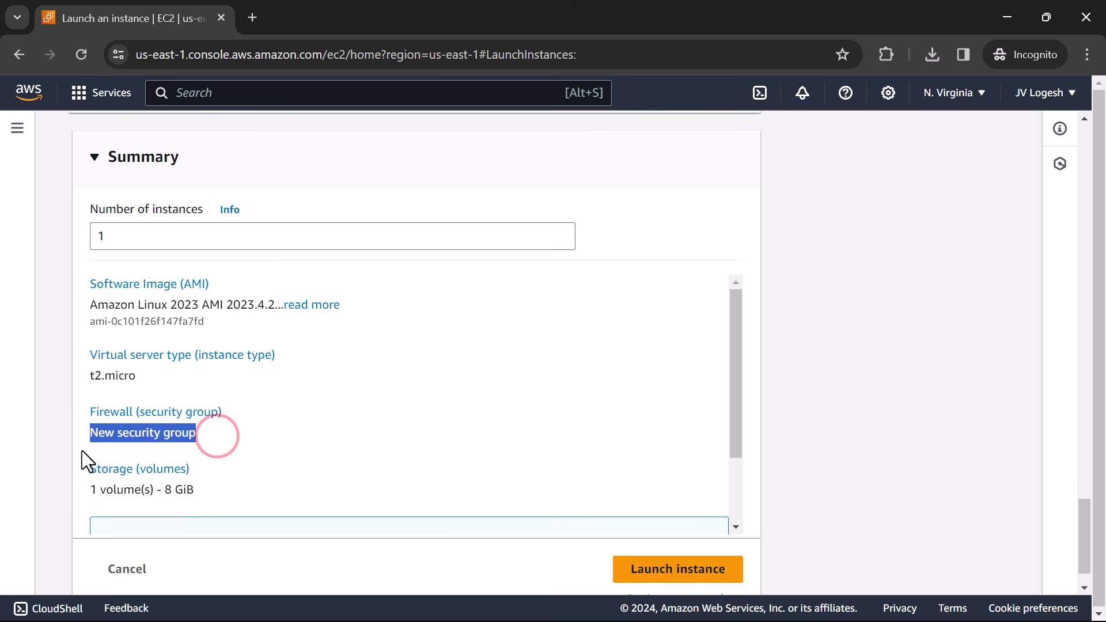
{"action": "scroll", "coordinate": [226, 403], "scroll_direction": "down", "scroll_amount": 2}
{"action": "left_click_drag", "start_coordinate": [265, 392], "coordinate": [74, 403]}
{"action": "left_click", "coordinate": [271, 386]}
{"action": "scroll", "coordinate": [282, 389], "scroll_direction": "down", "scroll_amount": 1}
{"action": "scroll", "coordinate": [122, 324], "scroll_direction": "up", "scroll_amount": 2}
{"action": "scroll", "coordinate": [123, 319], "scroll_direction": "down", "scroll_amount": 2}
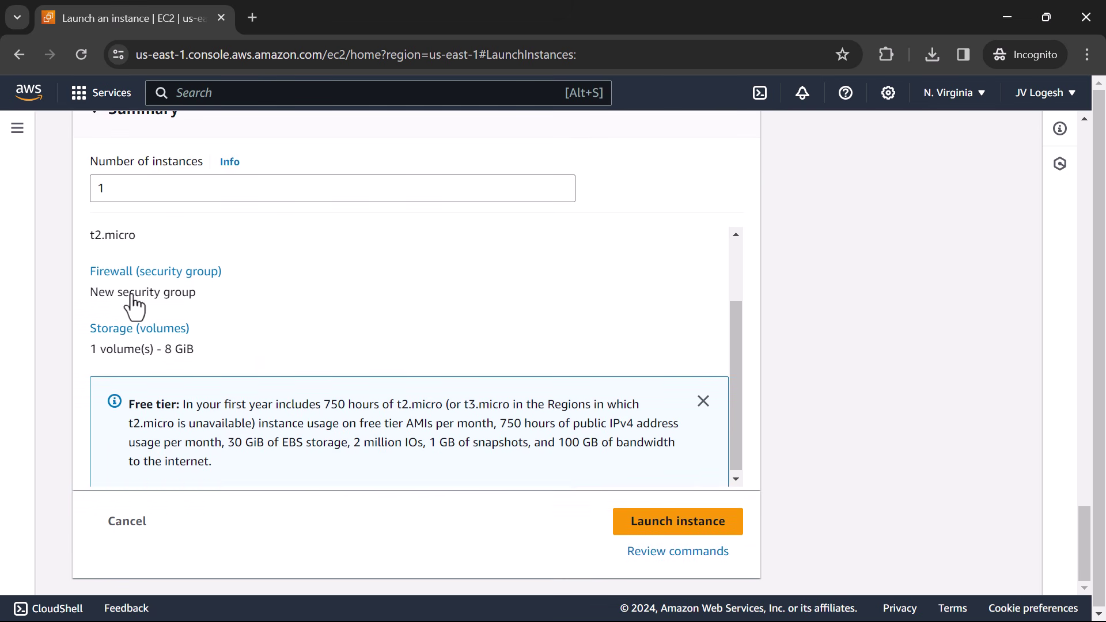
Launch the instance, expand its launch log and go to the Instances list
{"action": "left_click", "coordinate": [682, 523]}
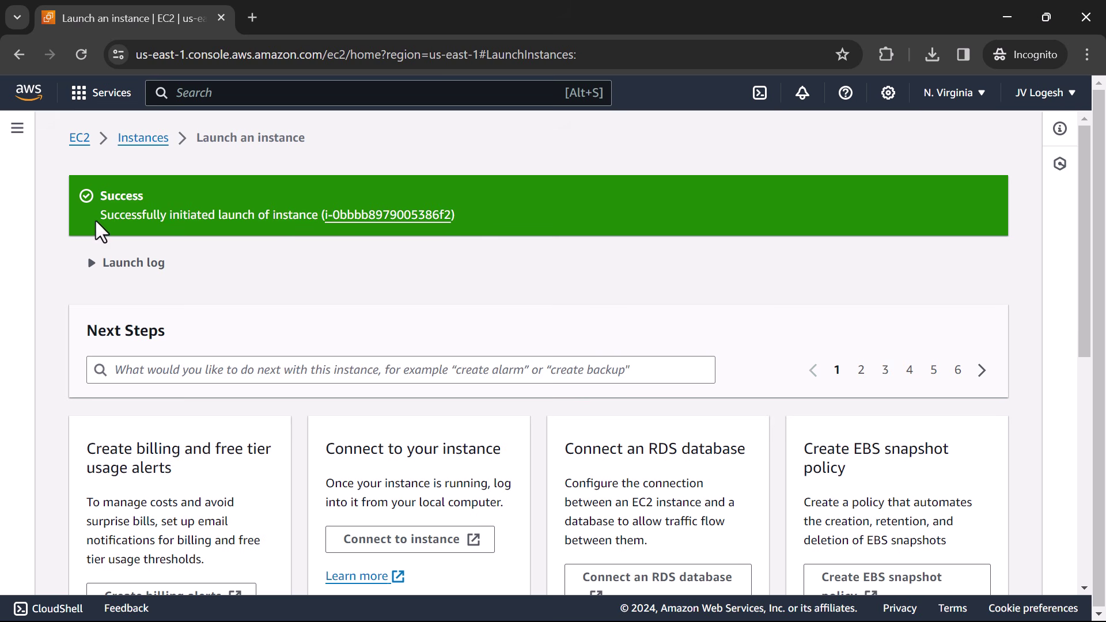
{"action": "left_click_drag", "start_coordinate": [101, 214], "coordinate": [218, 215]}
{"action": "left_click", "coordinate": [223, 263]}
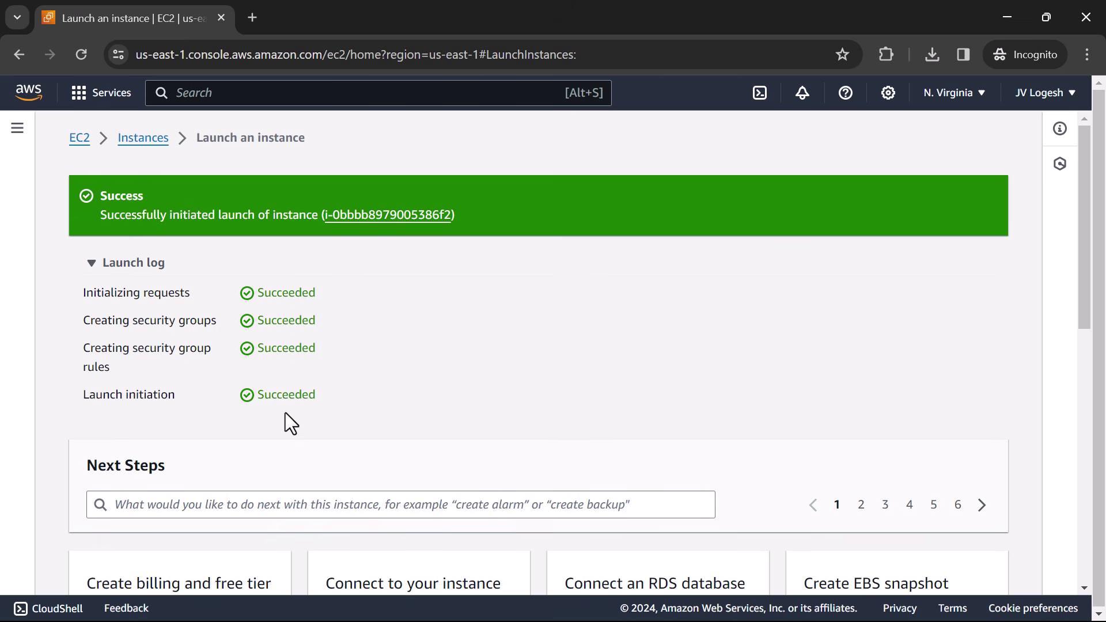
{"action": "left_click", "coordinate": [132, 141]}
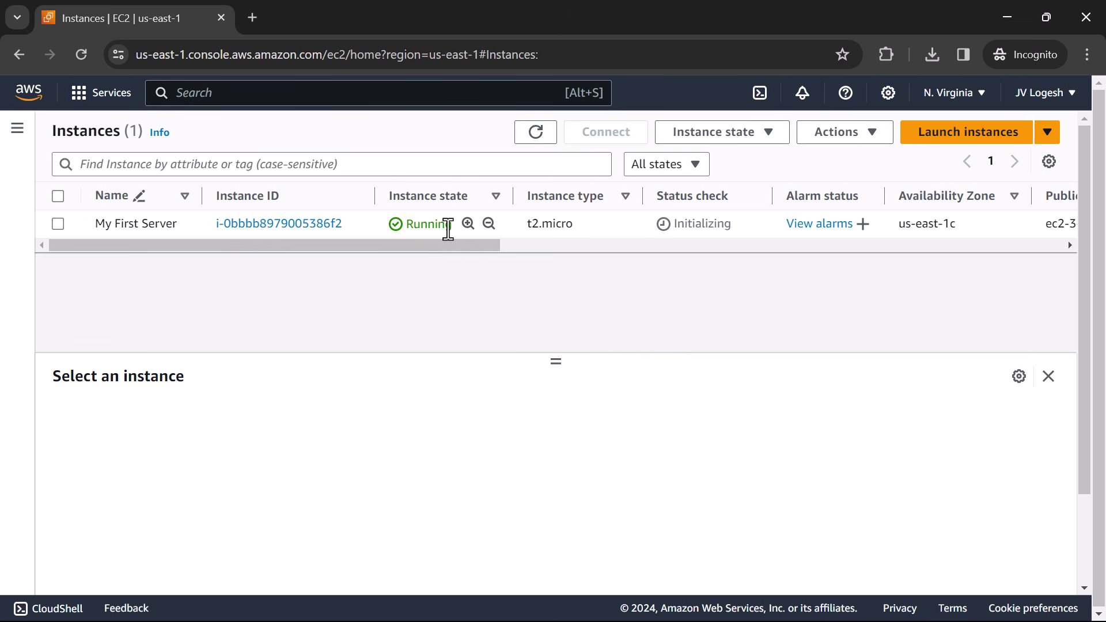
Select My First Server and review its instance ID, public IPv4 address and instance type in the instance summary
{"action": "left_click", "coordinate": [58, 224]}
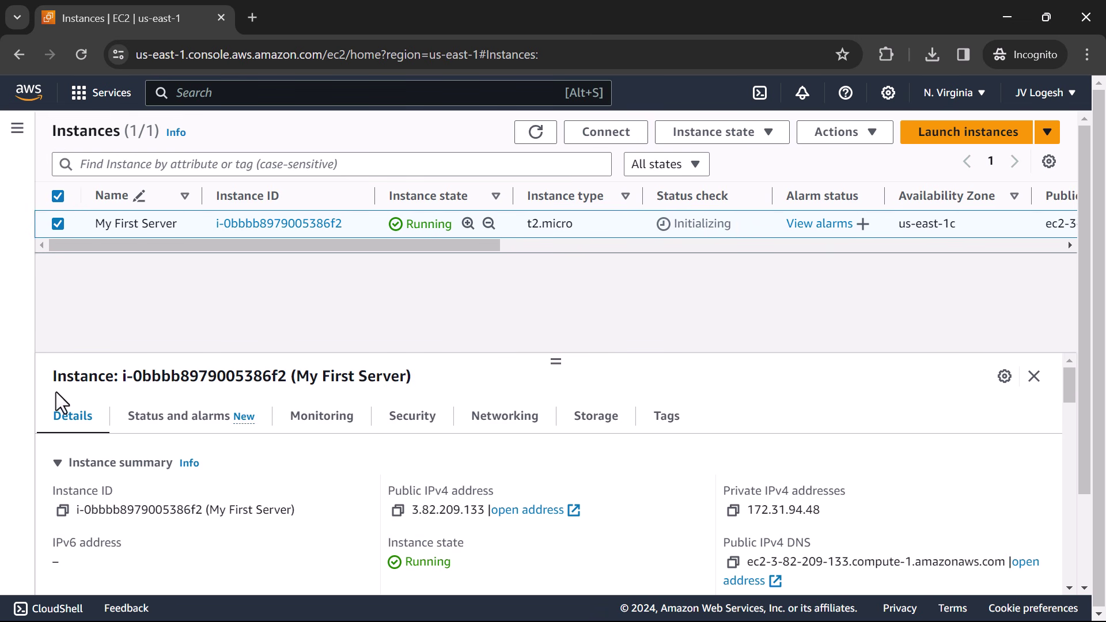
{"action": "scroll", "coordinate": [62, 457], "scroll_direction": "down", "scroll_amount": 1}
{"action": "scroll", "coordinate": [62, 457], "scroll_direction": "down", "scroll_amount": 2}
{"action": "scroll", "coordinate": [98, 493], "scroll_direction": "up", "scroll_amount": 1}
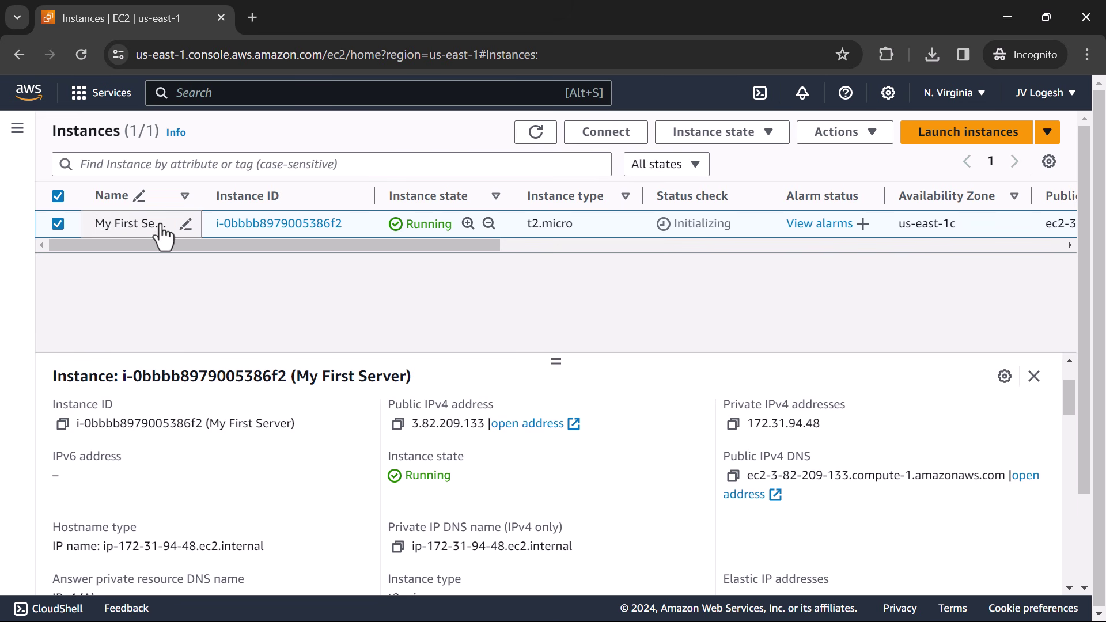
{"action": "left_click_drag", "start_coordinate": [77, 427], "coordinate": [203, 427]}
{"action": "left_click_drag", "start_coordinate": [412, 425], "coordinate": [484, 426]}
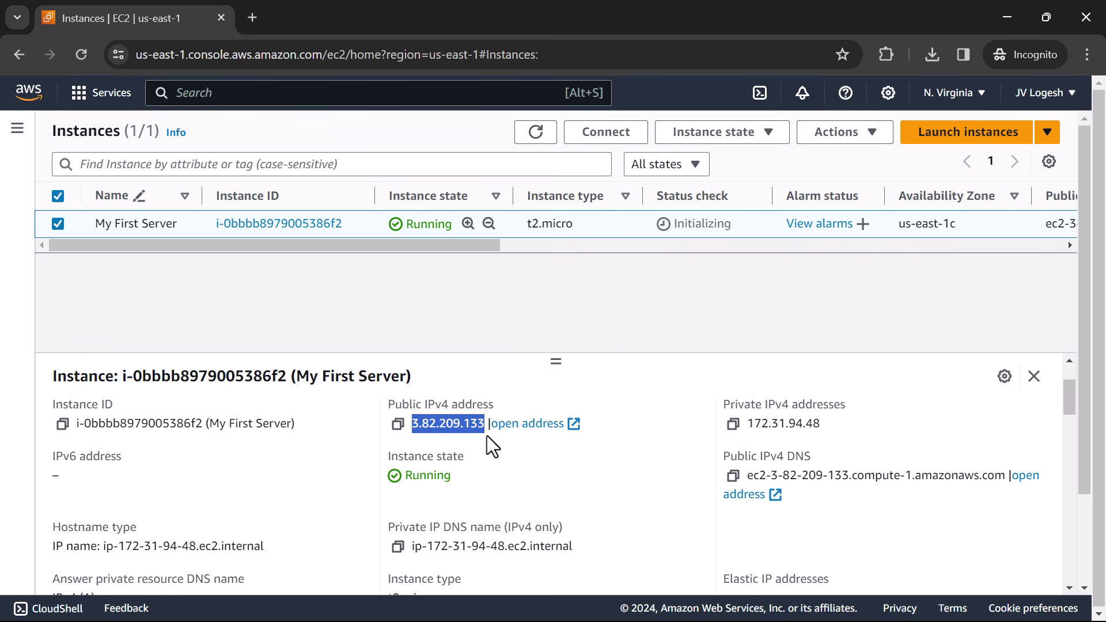
{"action": "scroll", "coordinate": [433, 539], "scroll_direction": "down", "scroll_amount": 1}
{"action": "left_click_drag", "start_coordinate": [393, 511], "coordinate": [490, 521]}
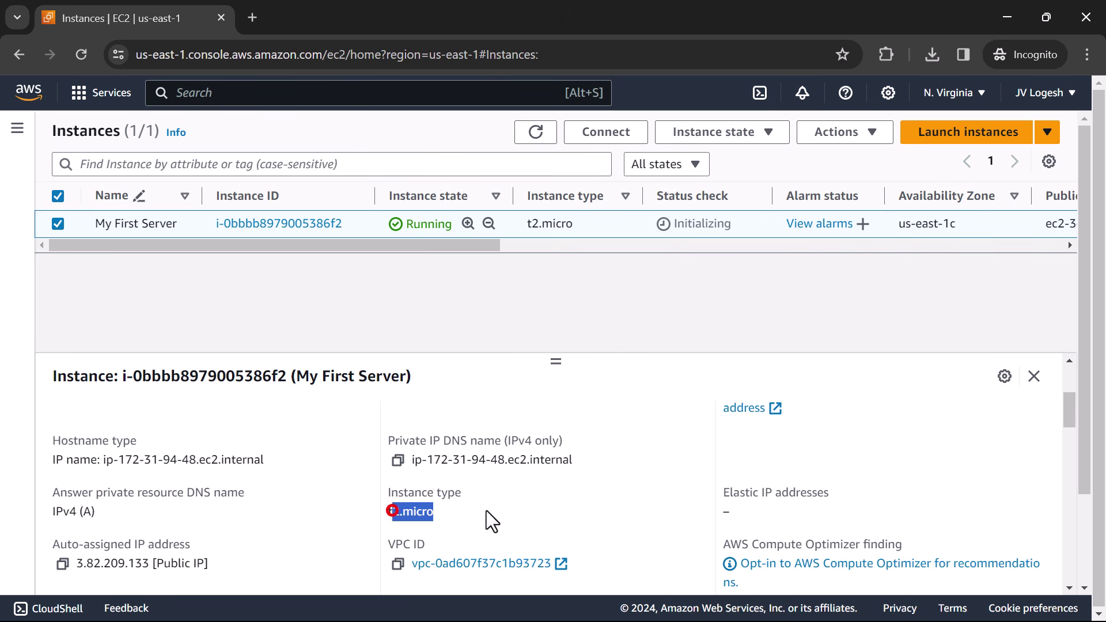
{"action": "scroll", "coordinate": [485, 541], "scroll_direction": "up", "scroll_amount": 2}
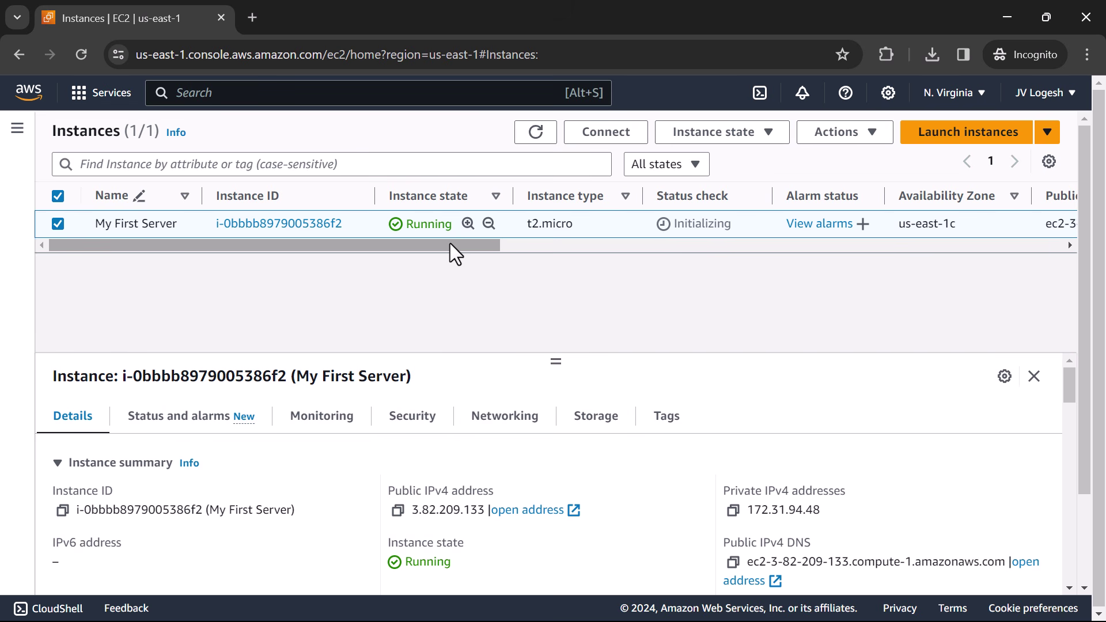
Search the web for the instance's availability zone us-east-1c, open the AWS Regions and Zones guide and find us-east-1 in it
{"action": "left_click_drag", "start_coordinate": [456, 244], "coordinate": [621, 255]}
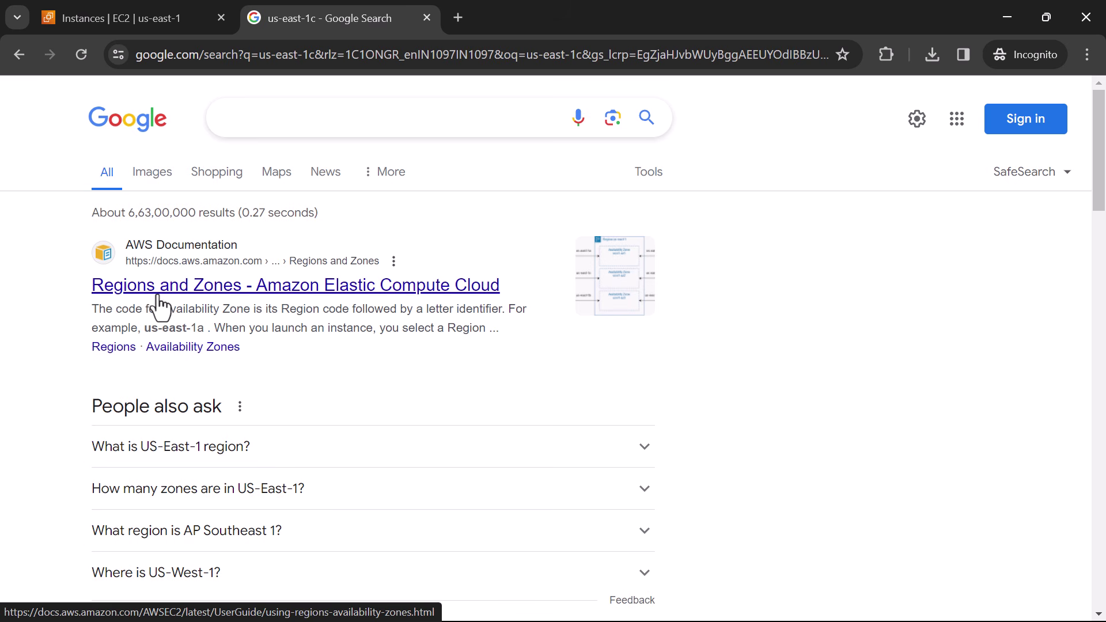
{"action": "left_click", "coordinate": [218, 300]}
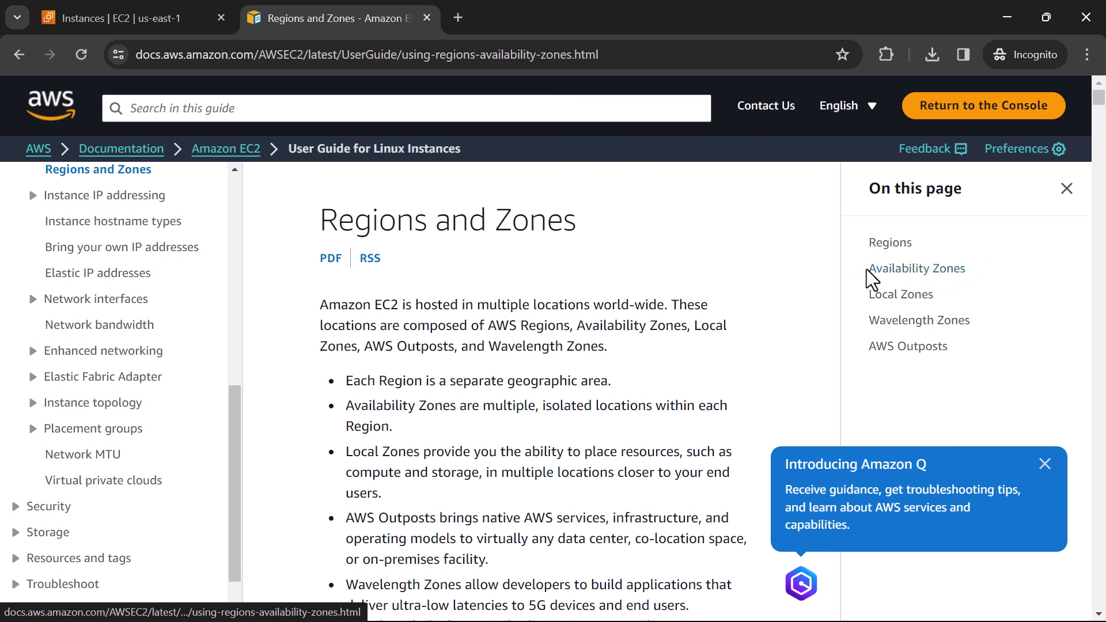
{"action": "left_click", "coordinate": [913, 271]}
{"action": "key", "text": "ctrl+f"}
{"action": "type", "text": "us-east-1"}
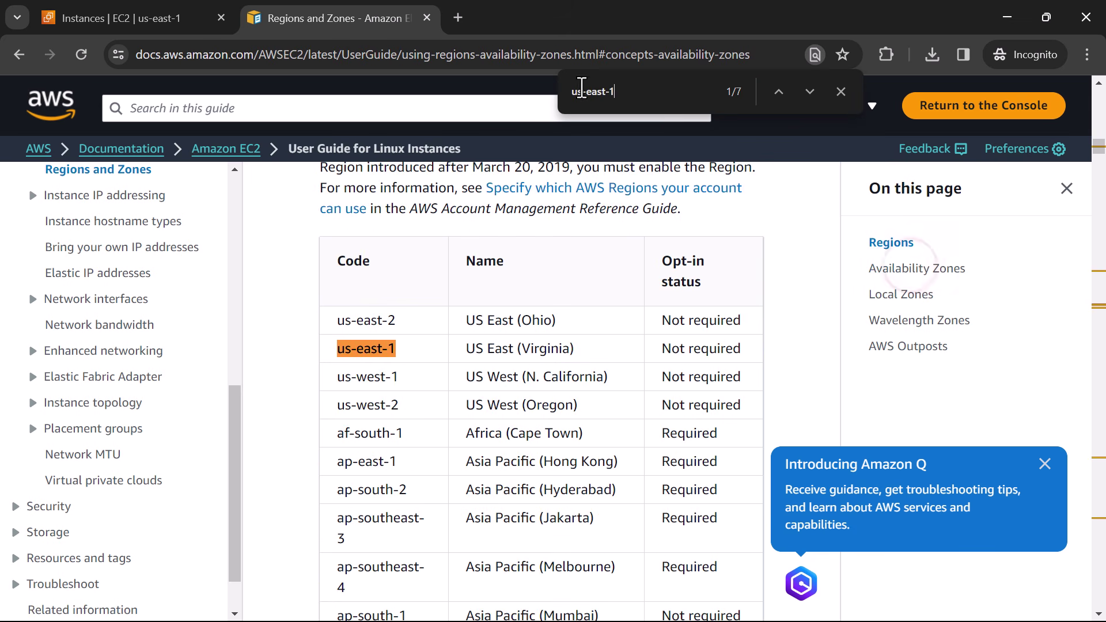
{"action": "left_click", "coordinate": [150, 18]}
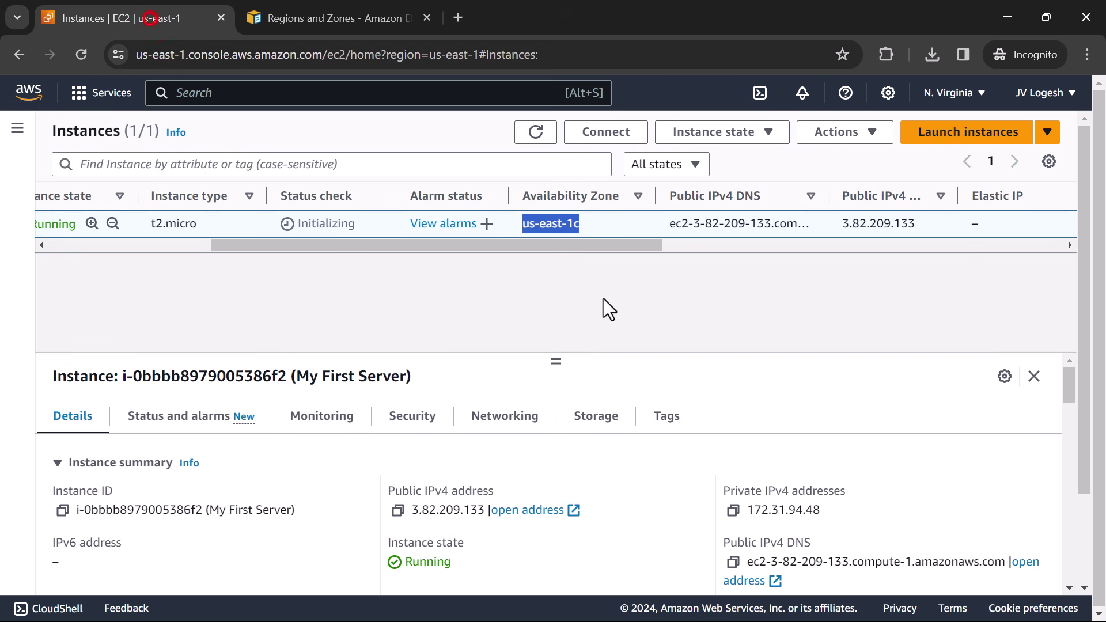
{"action": "left_click", "coordinate": [371, 11]}
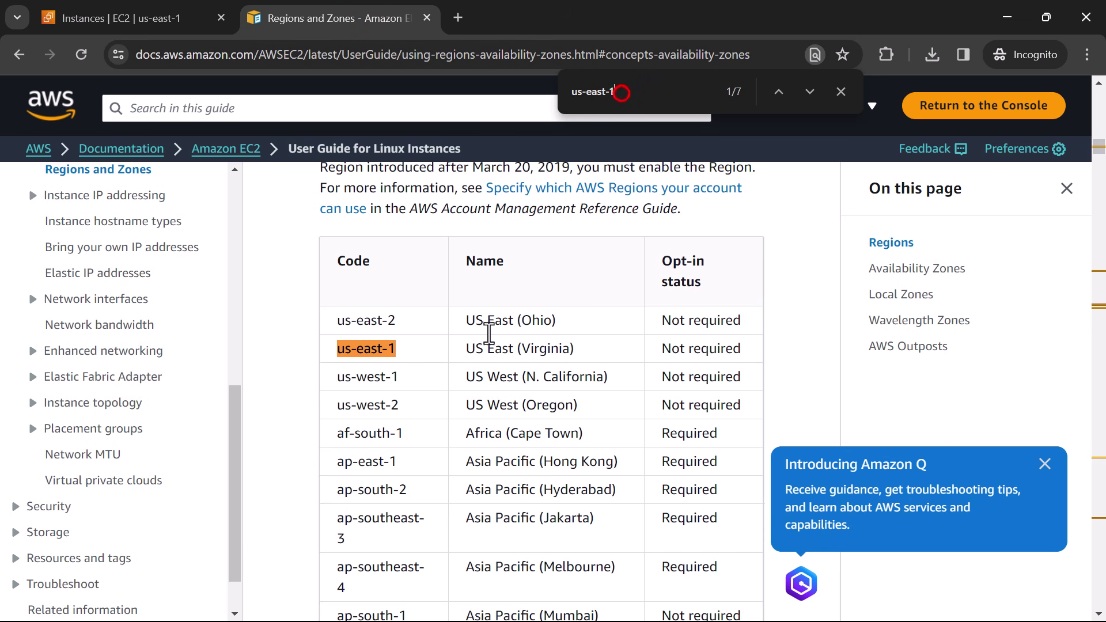
Search the web for the region name US East (Virginia) from the guide and view the location in Google Maps
{"action": "left_click_drag", "start_coordinate": [466, 350], "coordinate": [579, 352]}
{"action": "right_click", "coordinate": [533, 349]}
{"action": "left_click", "coordinate": [633, 422]}
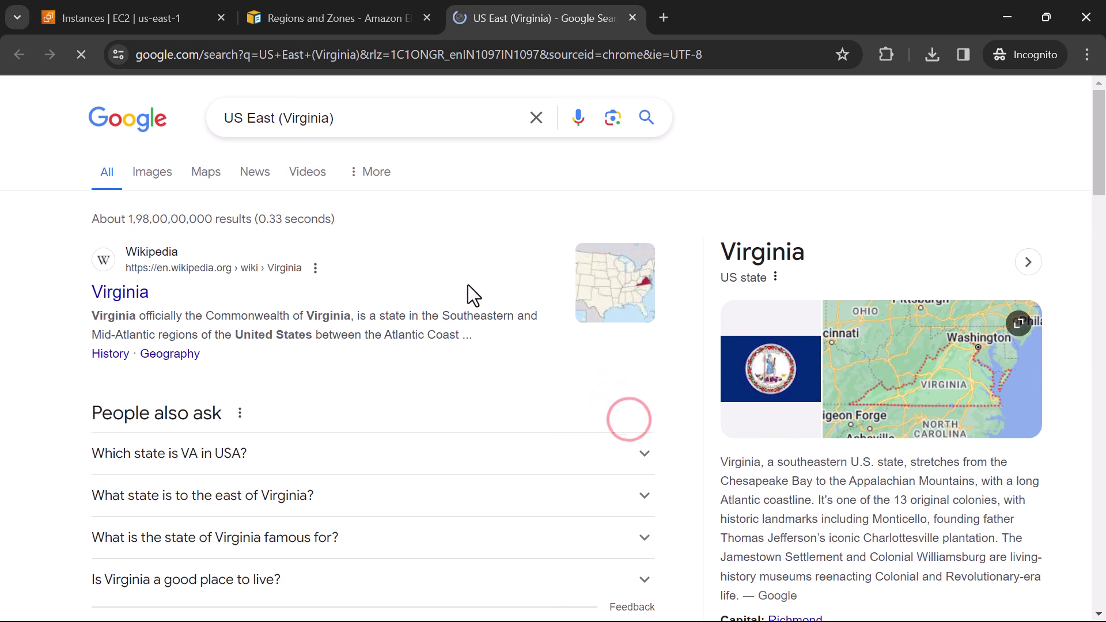
{"action": "left_click", "coordinate": [202, 188]}
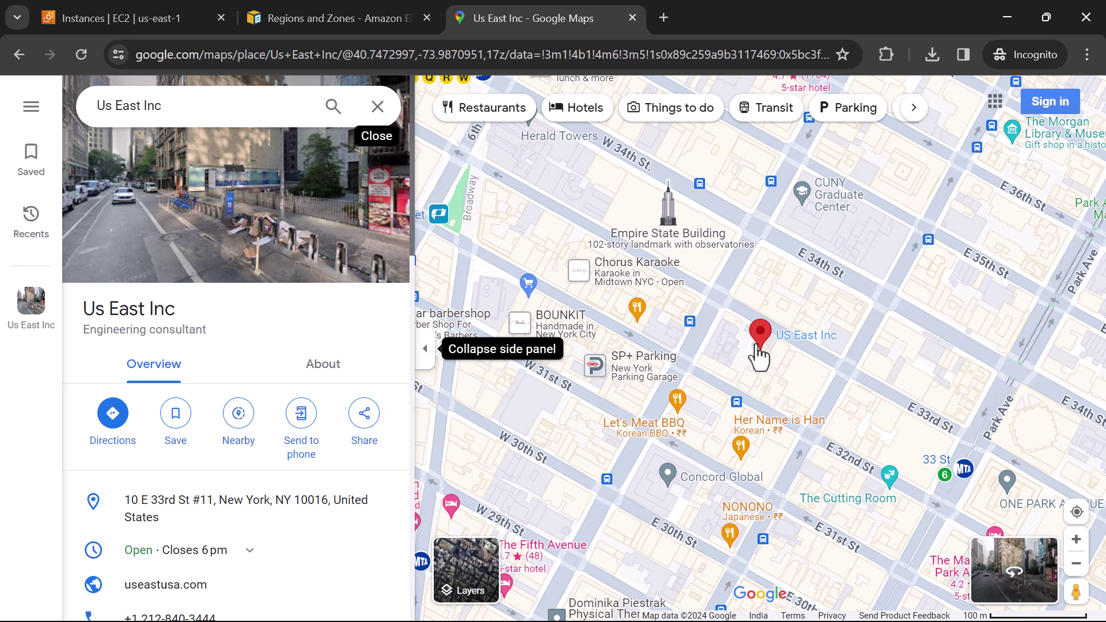
{"action": "mouse_move", "coordinate": [756, 346]}
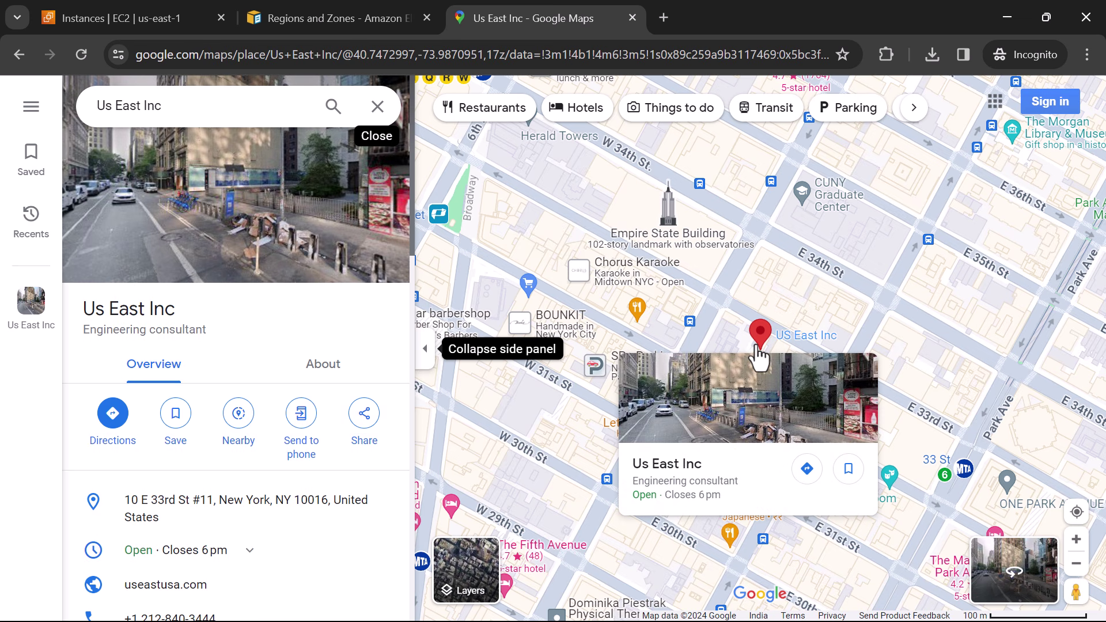
Return to the Instances list, bring its first columns back into view and close the documentation and map pages
{"action": "left_click", "coordinate": [185, 17]}
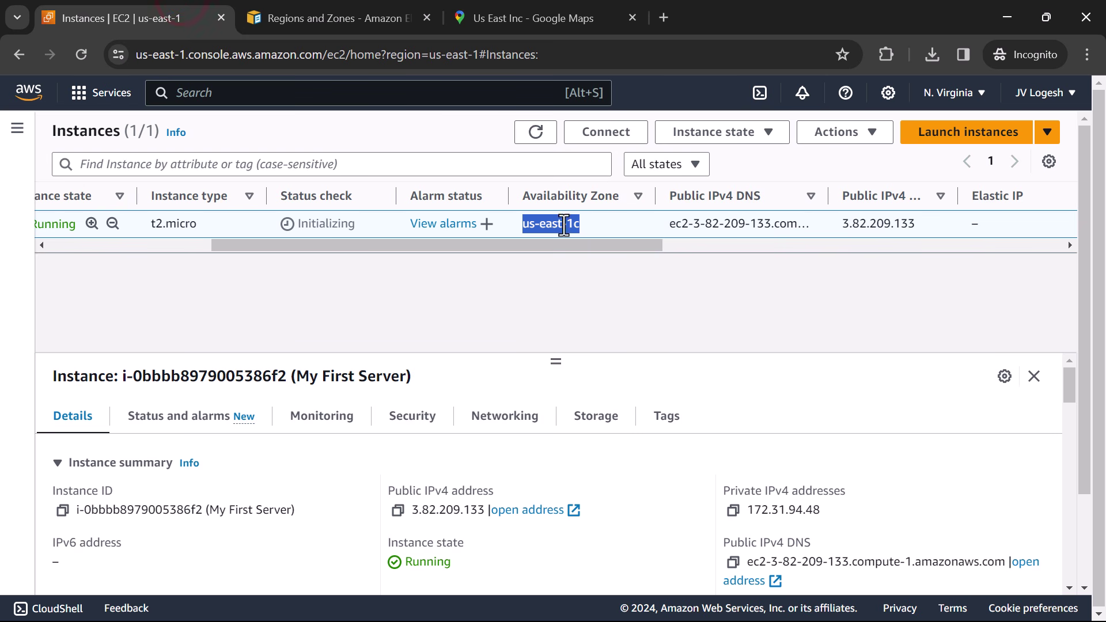
{"action": "left_click", "coordinate": [528, 289]}
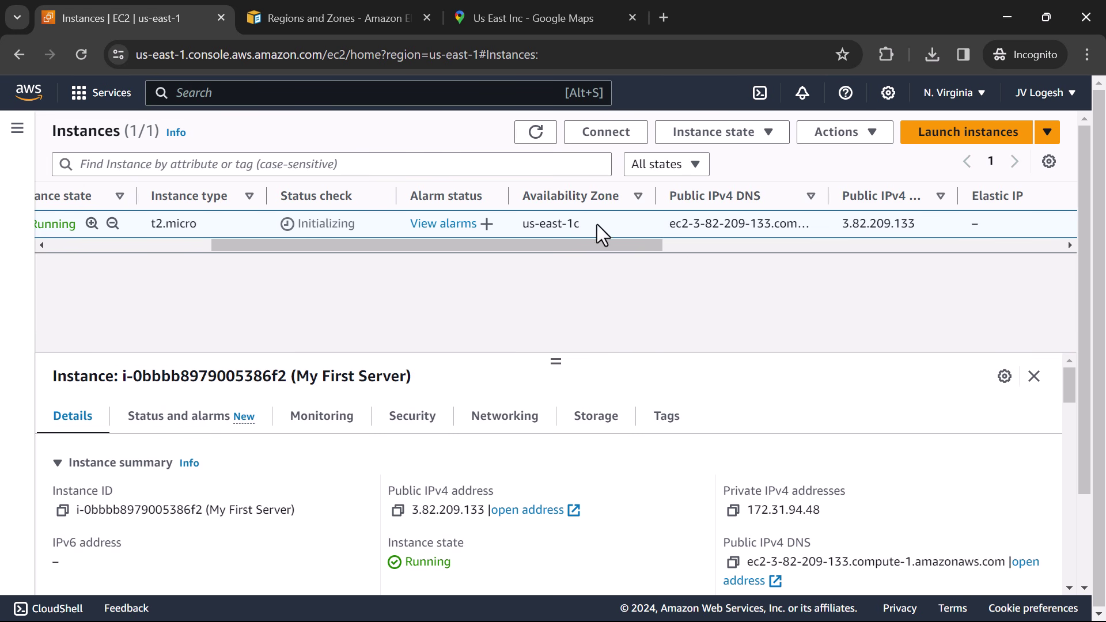
{"action": "left_click_drag", "start_coordinate": [632, 245], "coordinate": [464, 245]}
{"action": "right_click", "coordinate": [145, 22]}
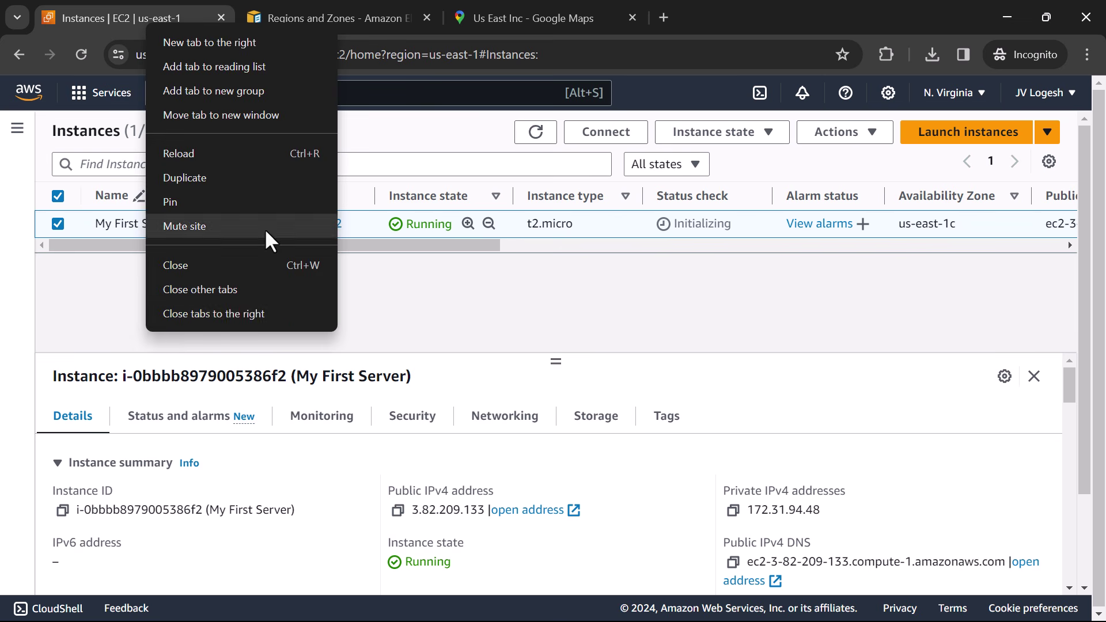
{"action": "left_click", "coordinate": [240, 314]}
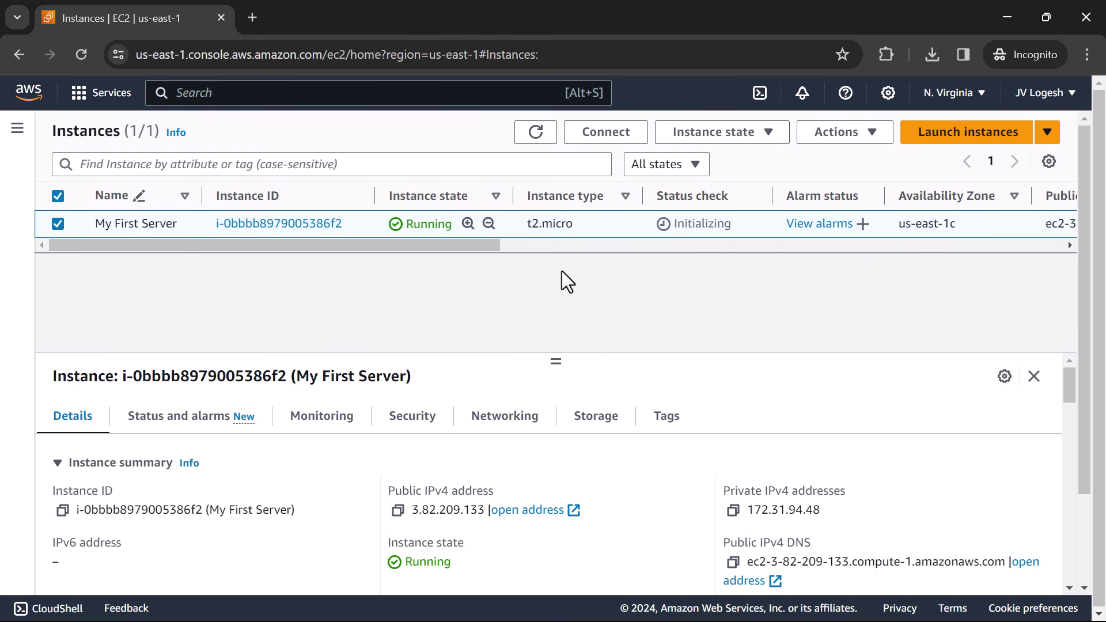
Connect to My First Server using EC2 Instance Connect with the username ec2-user
{"action": "left_click", "coordinate": [616, 138]}
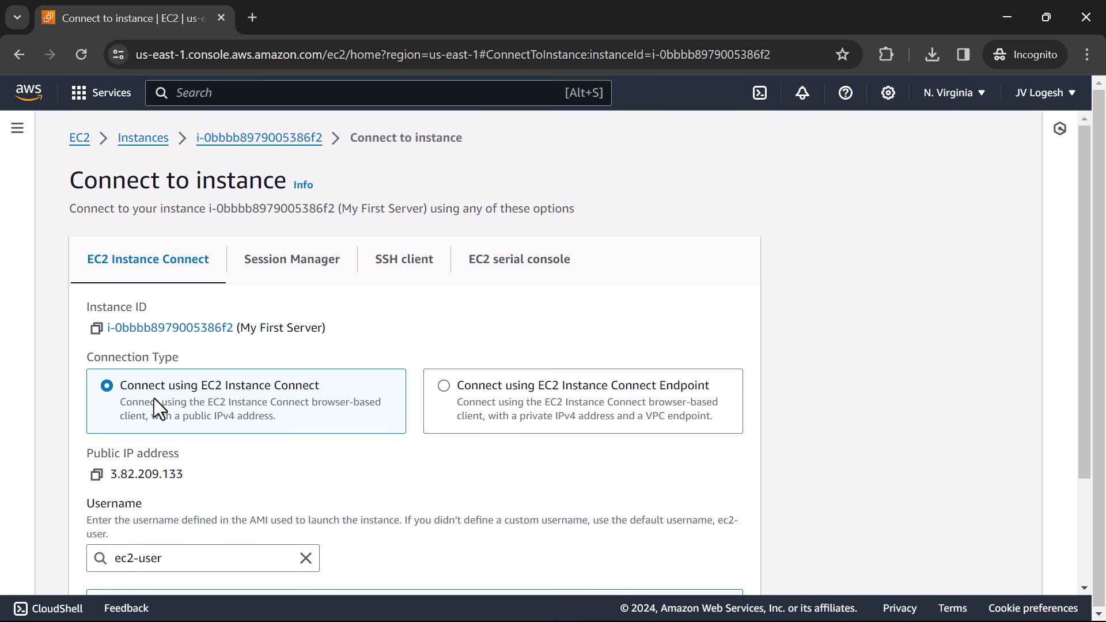
{"action": "scroll", "coordinate": [154, 399], "scroll_direction": "down", "scroll_amount": 3}
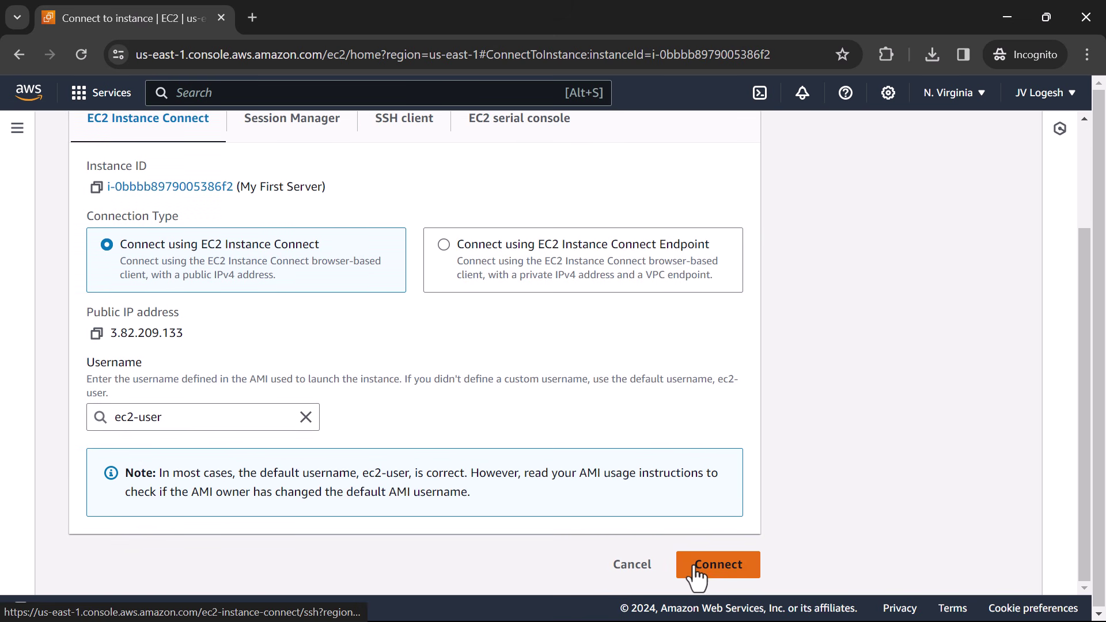
{"action": "left_click", "coordinate": [696, 569]}
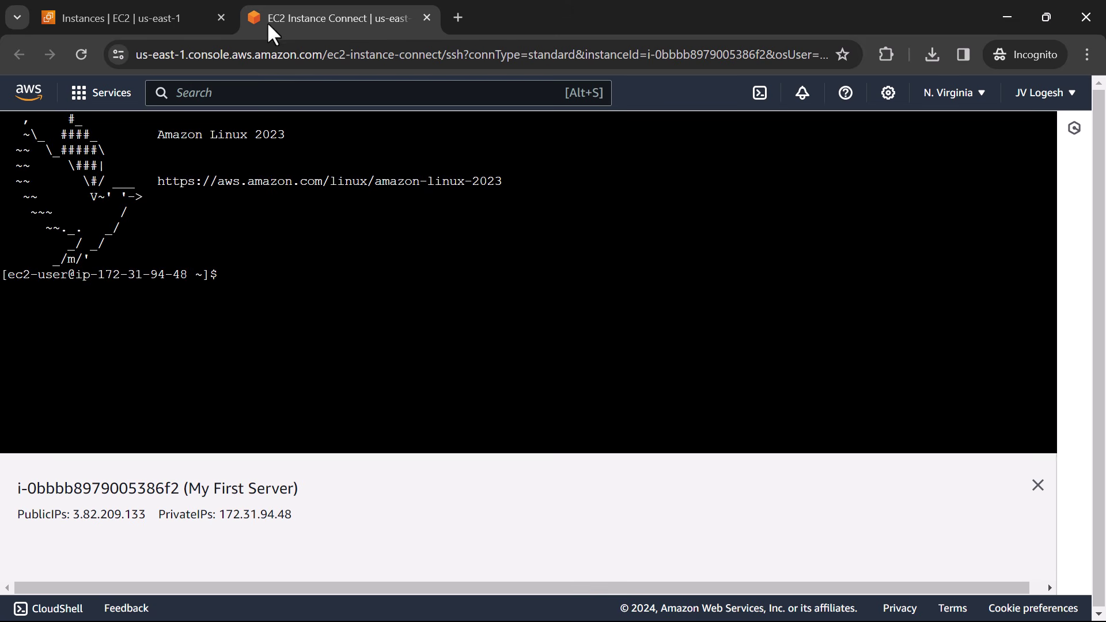
Run ifconfig in the server's terminal to list its network interfaces
{"action": "left_click", "coordinate": [264, 265]}
{"action": "type", "text": "onfig"}
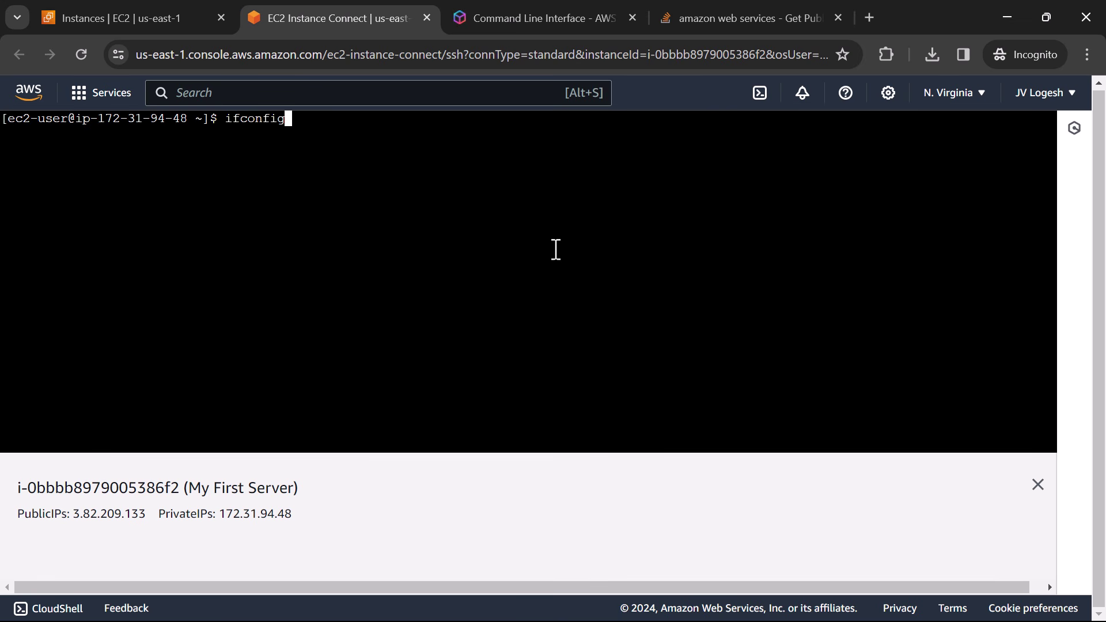
{"action": "key", "text": "Return"}
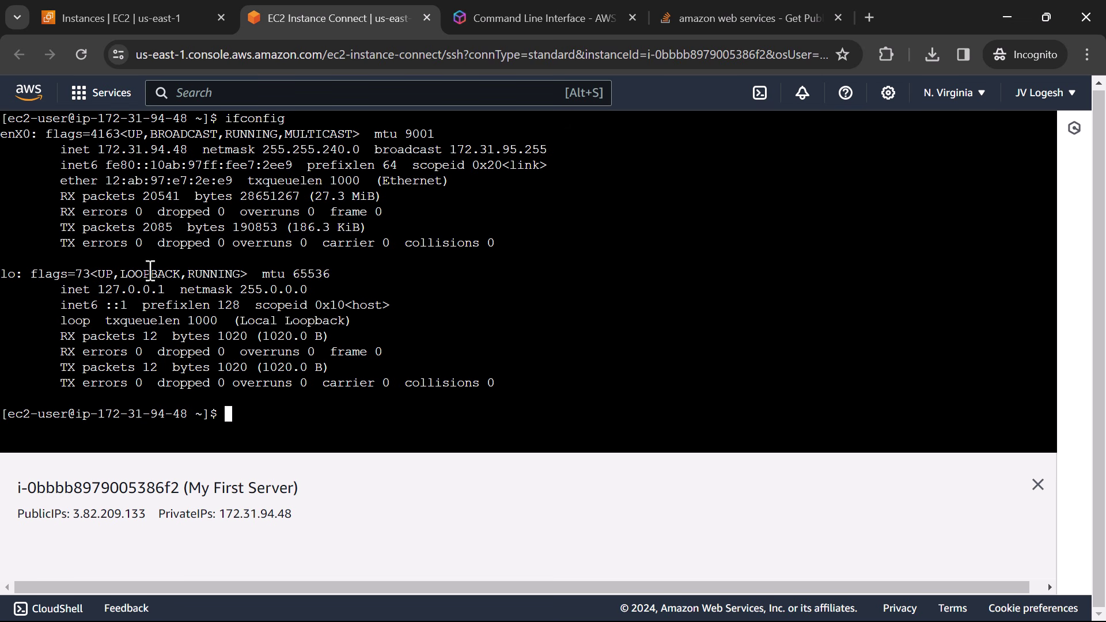
Compare the enX0 inet address with the instance's private IP, then close the terminal session and return to the Instances list
{"action": "left_click_drag", "start_coordinate": [98, 149], "coordinate": [188, 150]}
{"action": "left_click_drag", "start_coordinate": [216, 513], "coordinate": [300, 519]}
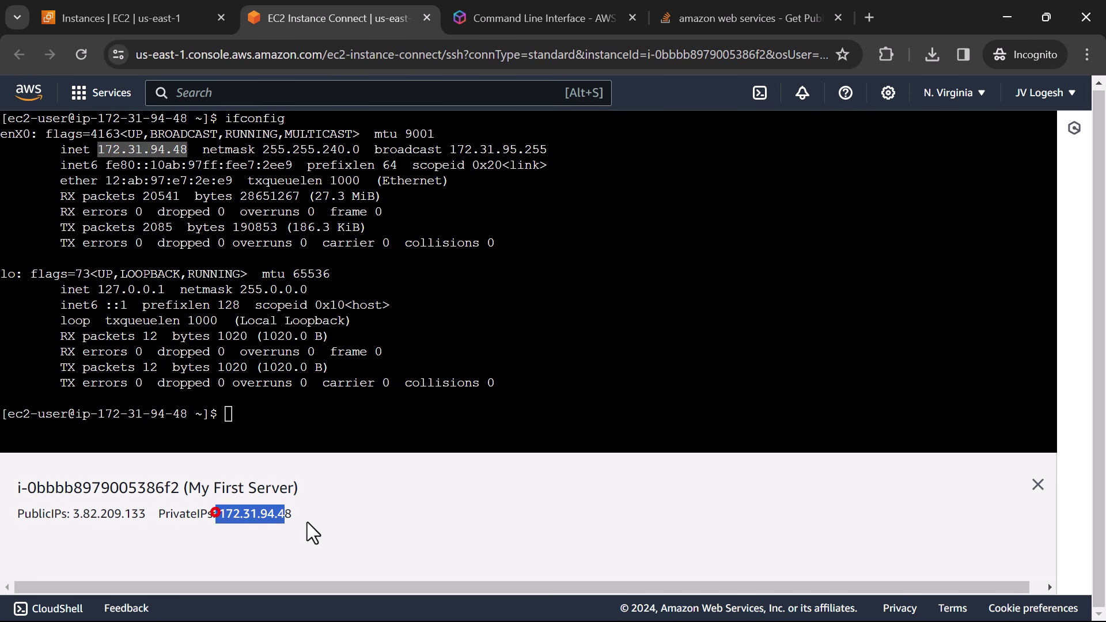
{"action": "left_click", "coordinate": [69, 227]}
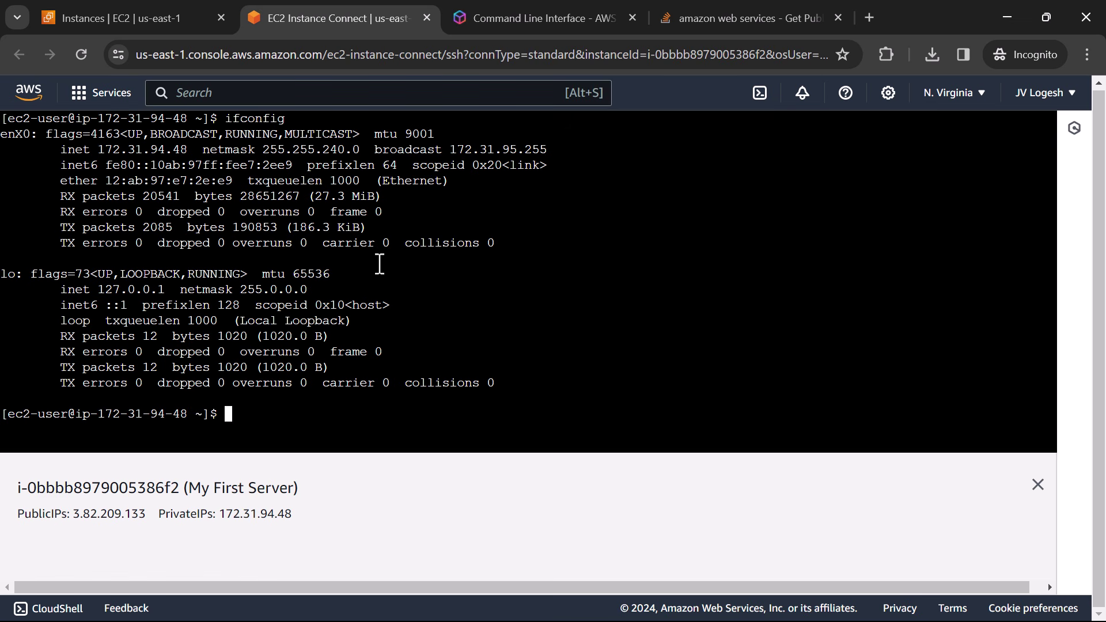
{"action": "left_click", "coordinate": [427, 17]}
{"action": "left_click", "coordinate": [136, 18]}
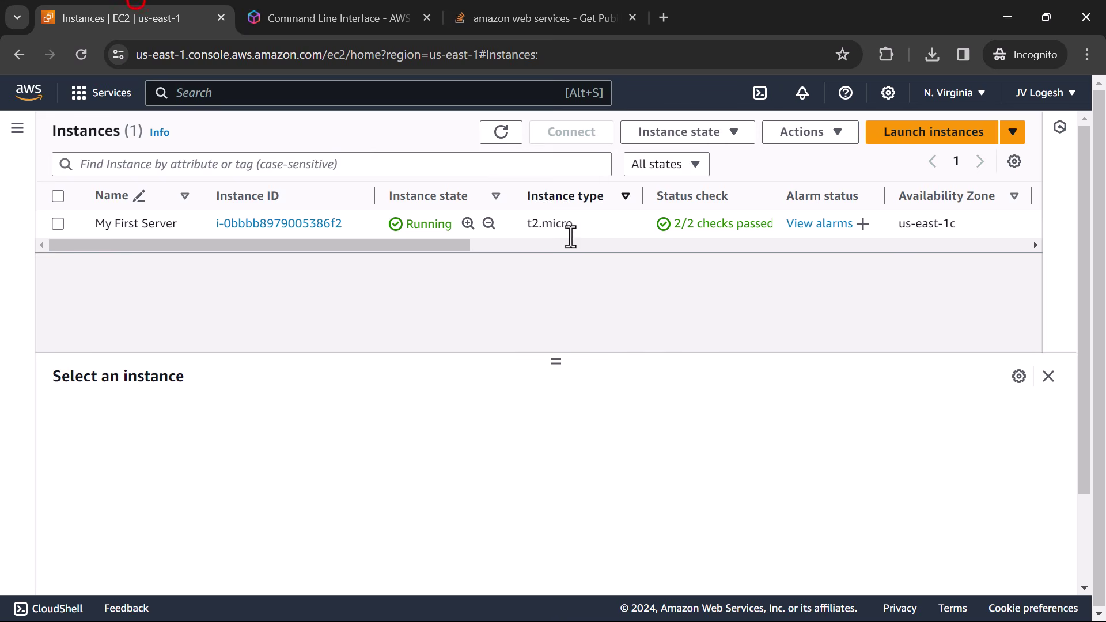
Open the SSH client connection instructions for My First Server and review the listed steps
{"action": "left_click", "coordinate": [58, 224]}
{"action": "left_click", "coordinate": [571, 132]}
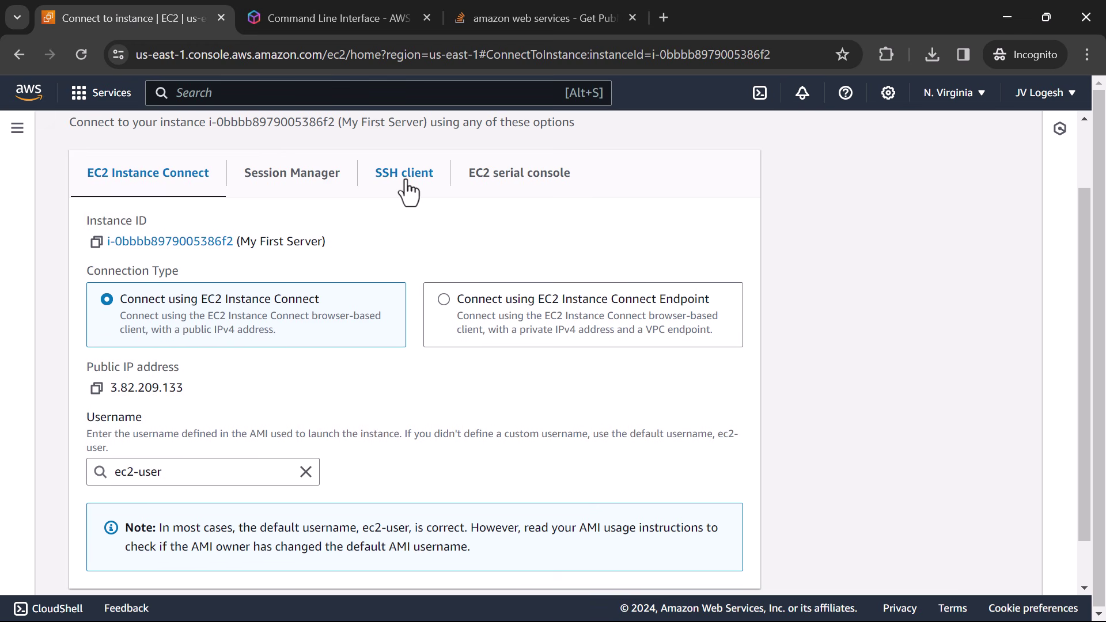
{"action": "left_click", "coordinate": [407, 187]}
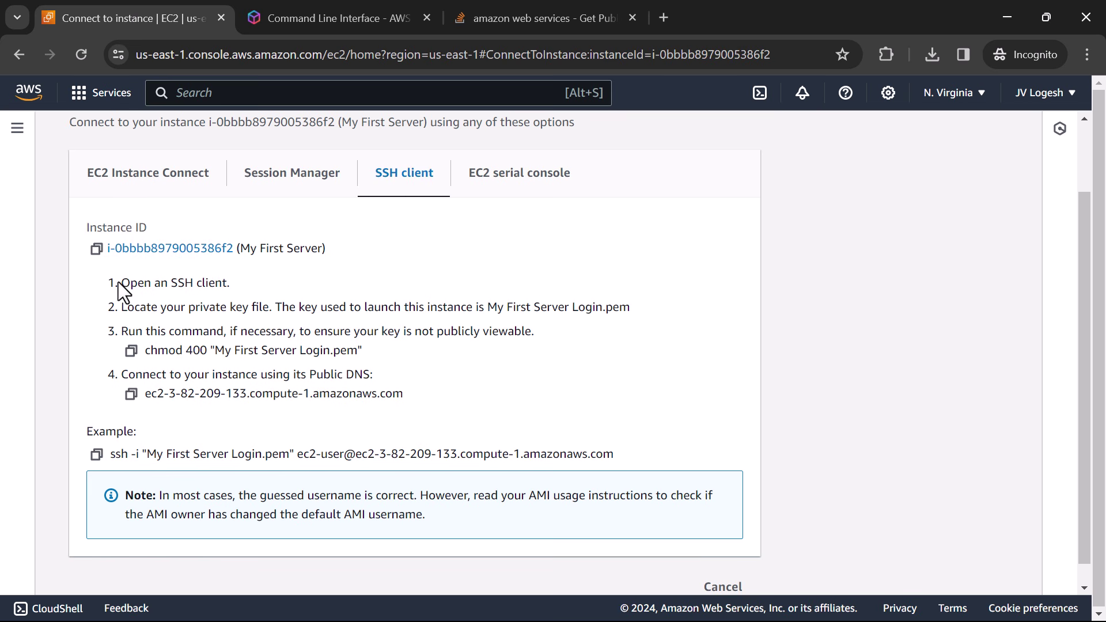
{"action": "left_click_drag", "start_coordinate": [122, 281], "coordinate": [393, 403]}
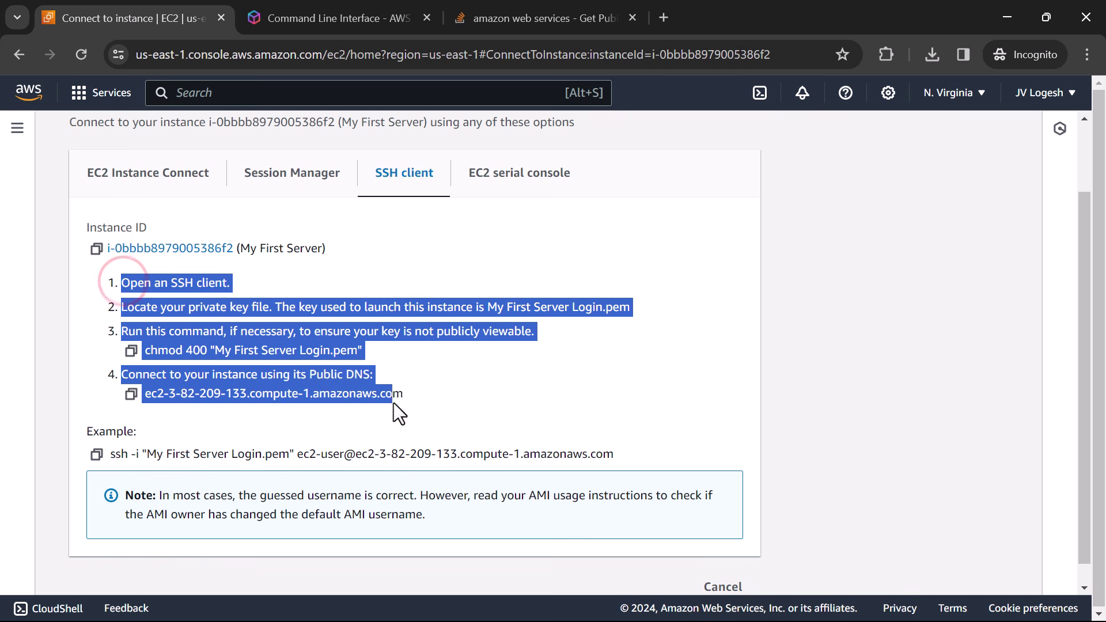
{"action": "left_click", "coordinate": [424, 388]}
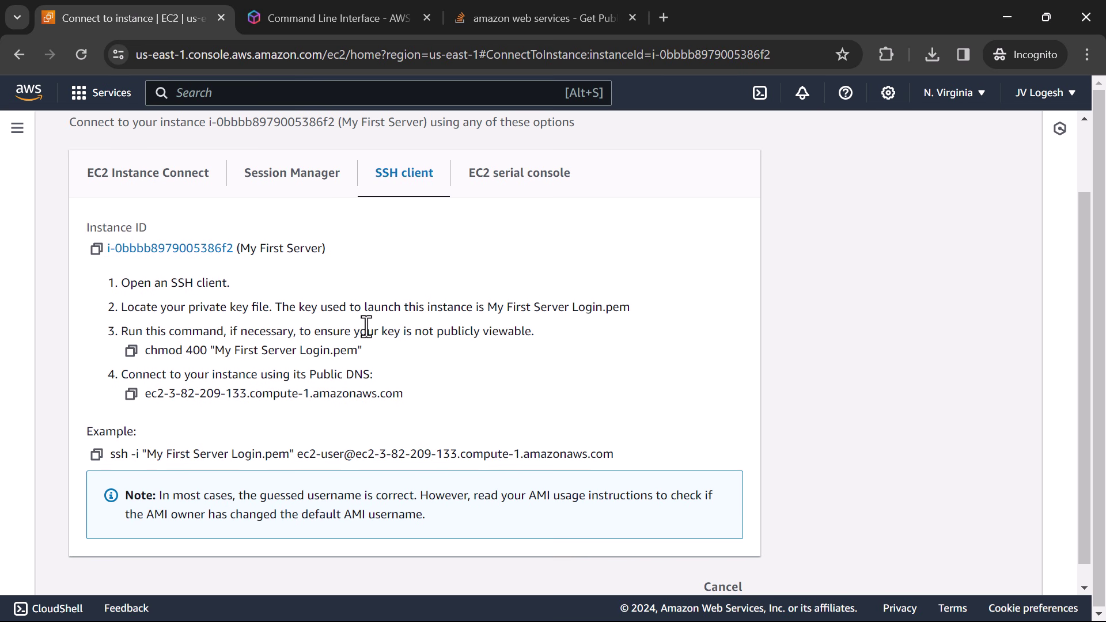
Open a Windows Command Prompt and maximize its window
{"action": "key", "text": "super"}
{"action": "key", "text": "super"}
{"action": "key", "text": "super"}
{"action": "type", "text": "cmd"}
{"action": "key", "text": "Return"}
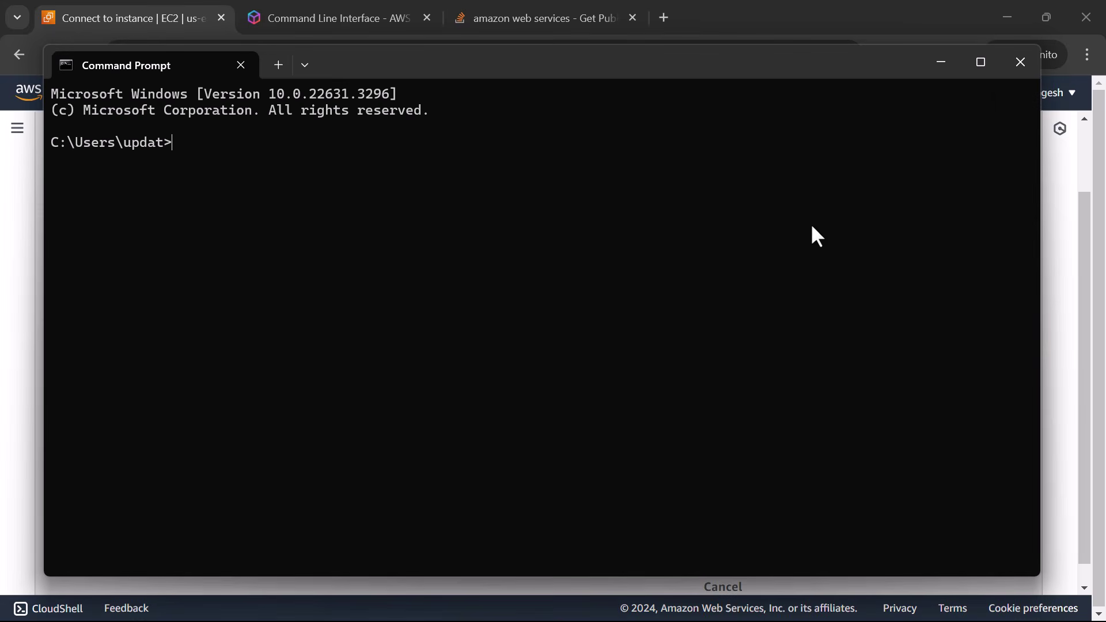
{"action": "left_click", "coordinate": [980, 63]}
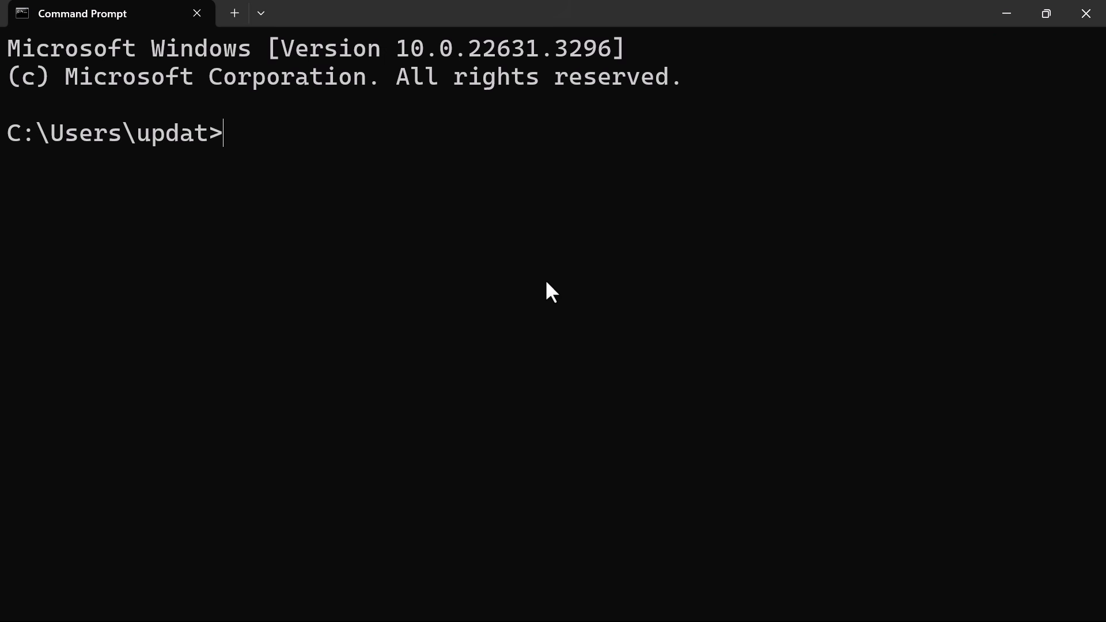
Copy the example ssh command from My First Server's SSH client instructions in the browser and paste it into Command Prompt
{"action": "key", "text": "alt+Tab"}
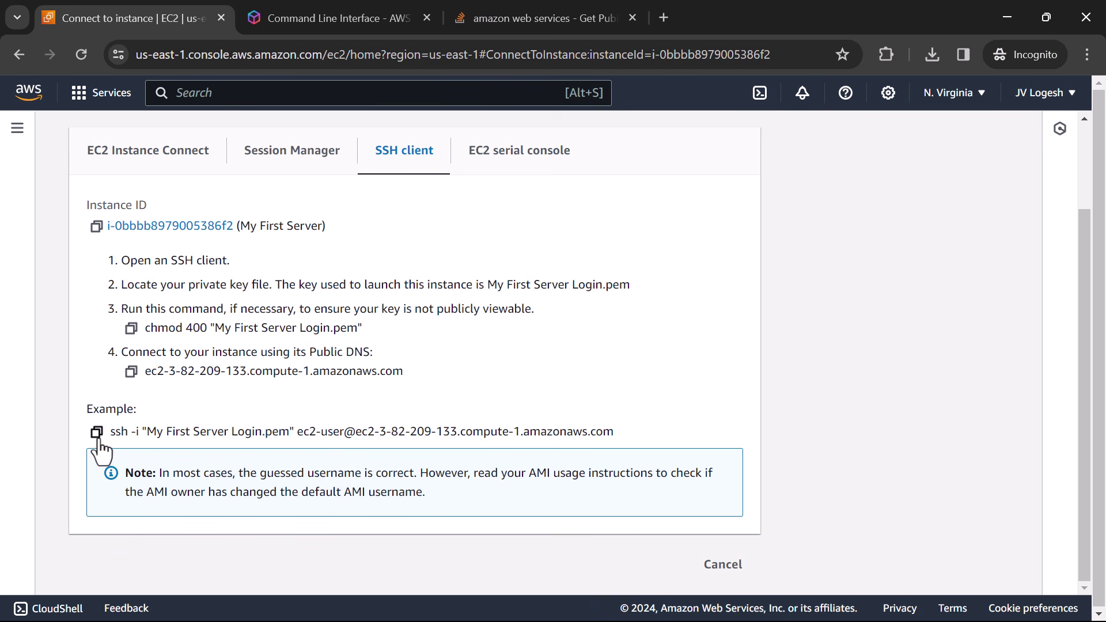
{"action": "mouse_move", "coordinate": [147, 434]}
{"action": "left_mouse_down"}
{"action": "mouse_move", "coordinate": [307, 434]}
{"action": "mouse_move", "coordinate": [148, 444]}
{"action": "left_mouse_up"}
{"action": "left_click_drag", "start_coordinate": [298, 433], "coordinate": [454, 431]}
{"action": "left_click_drag", "start_coordinate": [556, 277], "coordinate": [926, 296]}
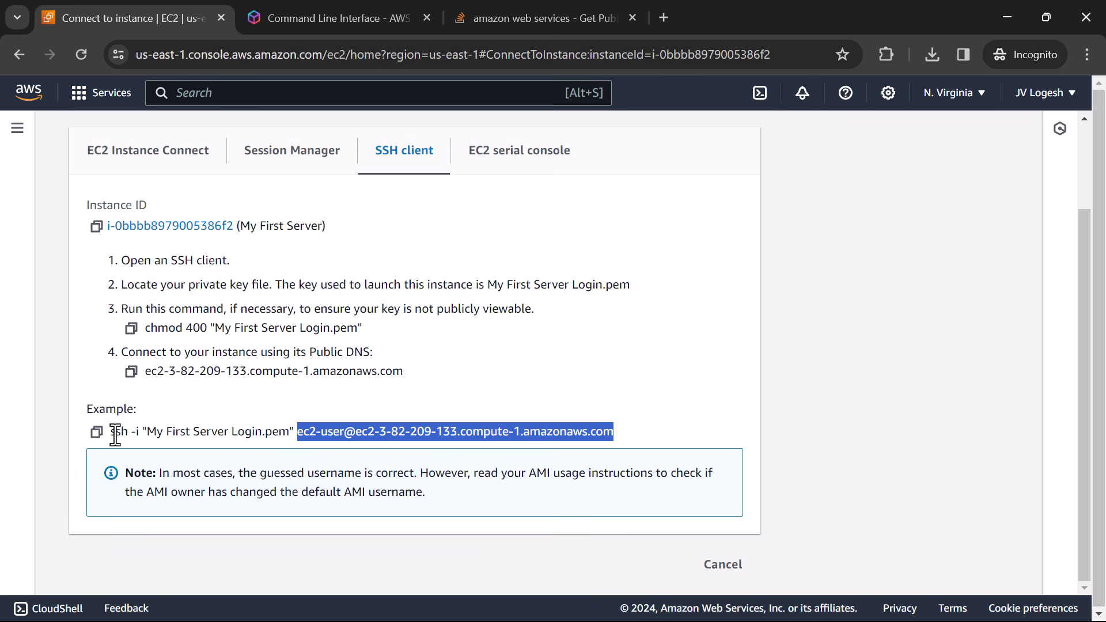
{"action": "left_click", "coordinate": [96, 433]}
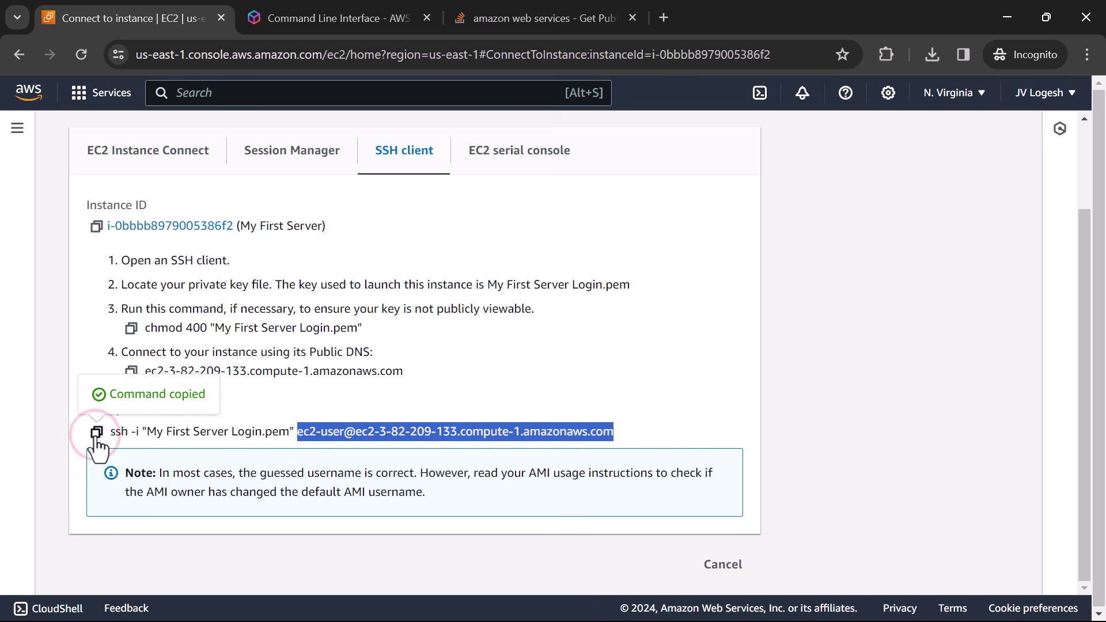
{"action": "key", "text": "alt+Tab"}
{"action": "key", "text": "ctrl+v"}
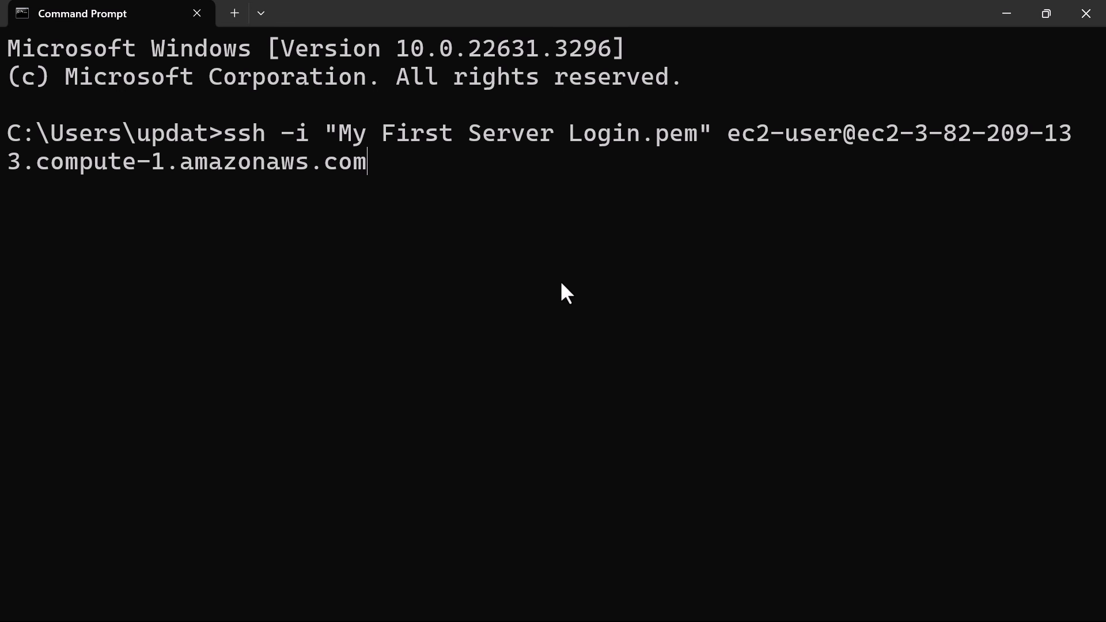
Replace the key file name in the ssh command with the file's full path, D:\Learn\AWS\instance\My First Server Login.pem, copied from File Explorer
{"action": "left_click_drag", "start_coordinate": [341, 131], "coordinate": [688, 140]}
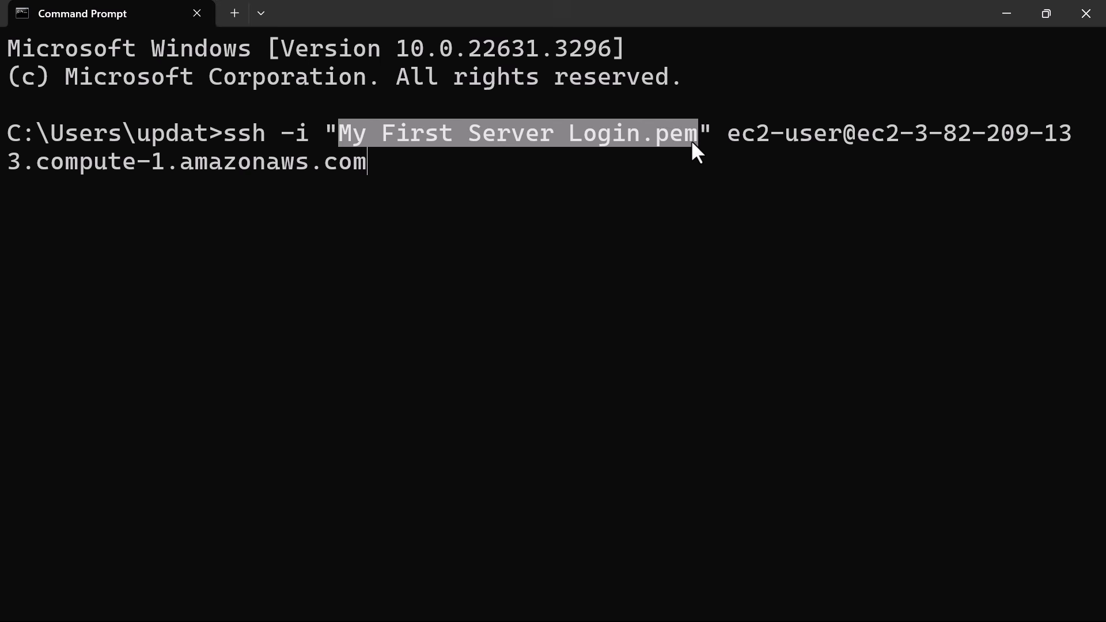
{"action": "key", "text": "alt+Tab"}
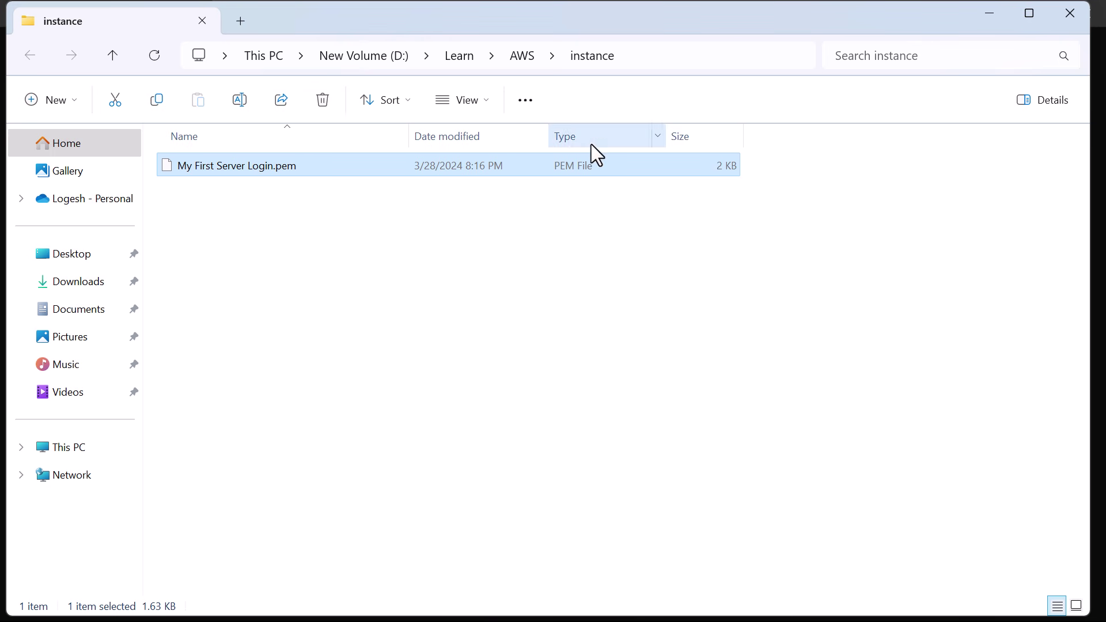
{"action": "right_click", "coordinate": [334, 165]}
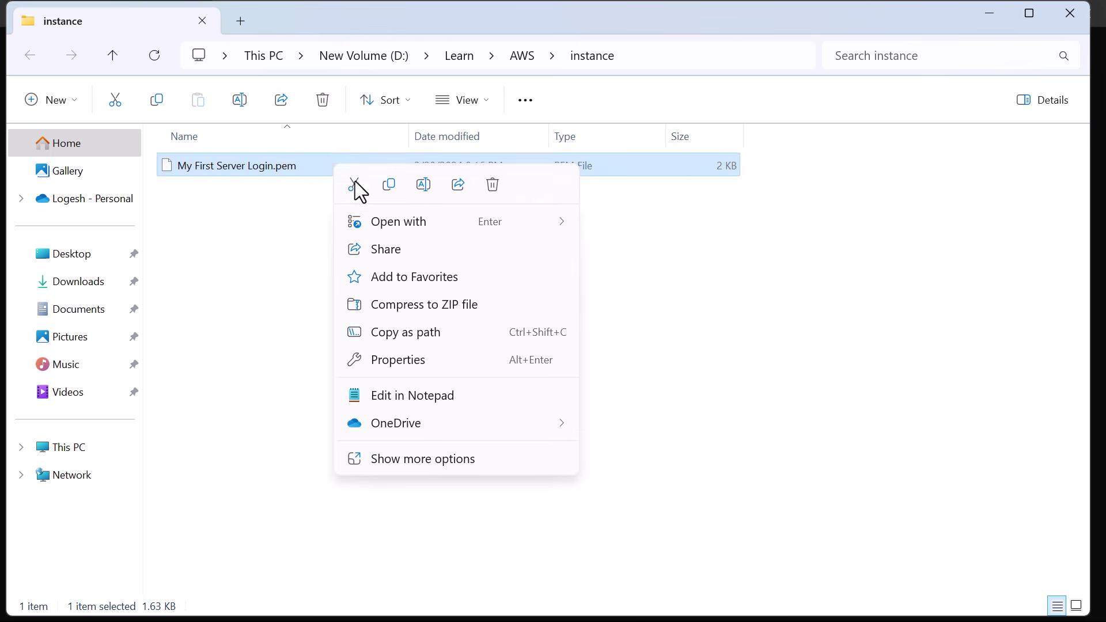
{"action": "left_click", "coordinate": [424, 331]}
{"action": "key", "text": "alt+Tab"}
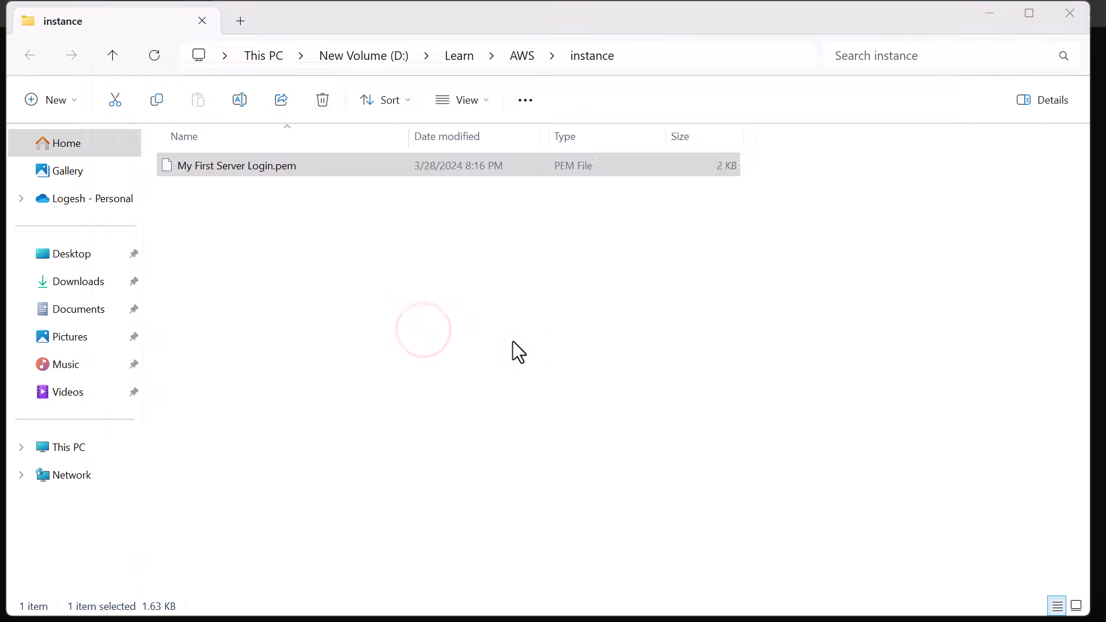
{"action": "key", "text": "ctrl+v"}
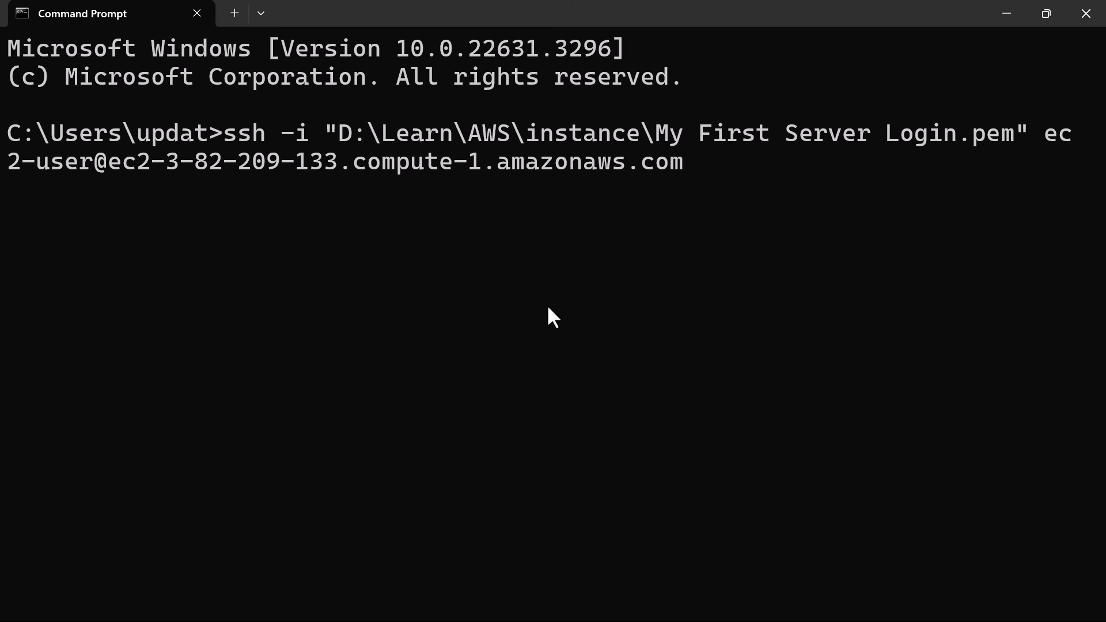
Run the ssh command and answer yes to continue connecting to the server
{"action": "key", "text": "Return"}
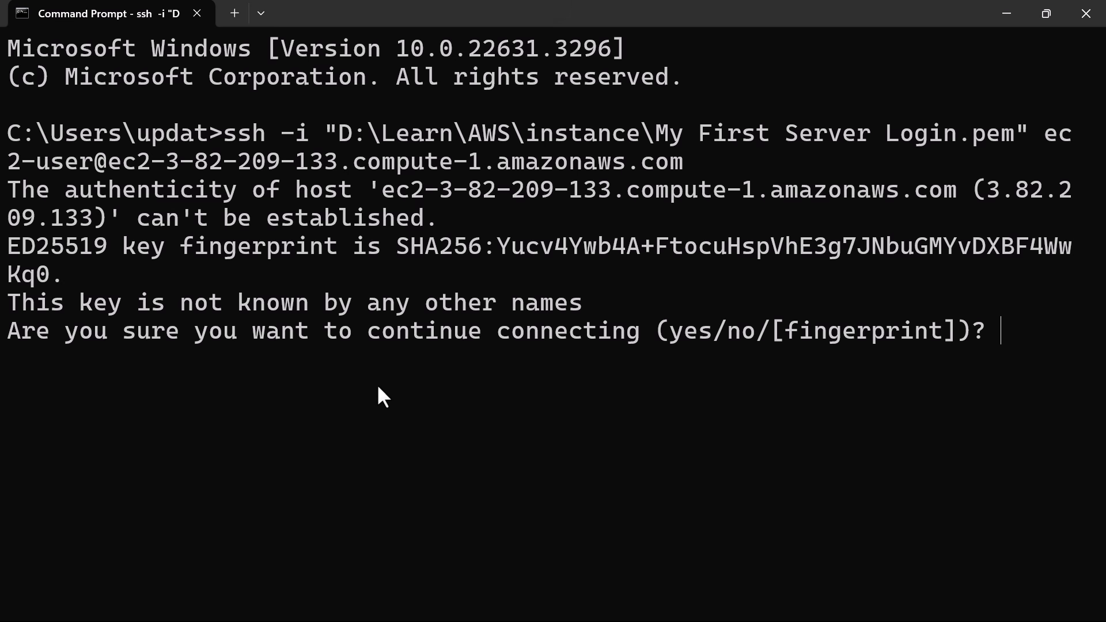
{"action": "type", "text": "yes"}
{"action": "key", "text": "Return"}
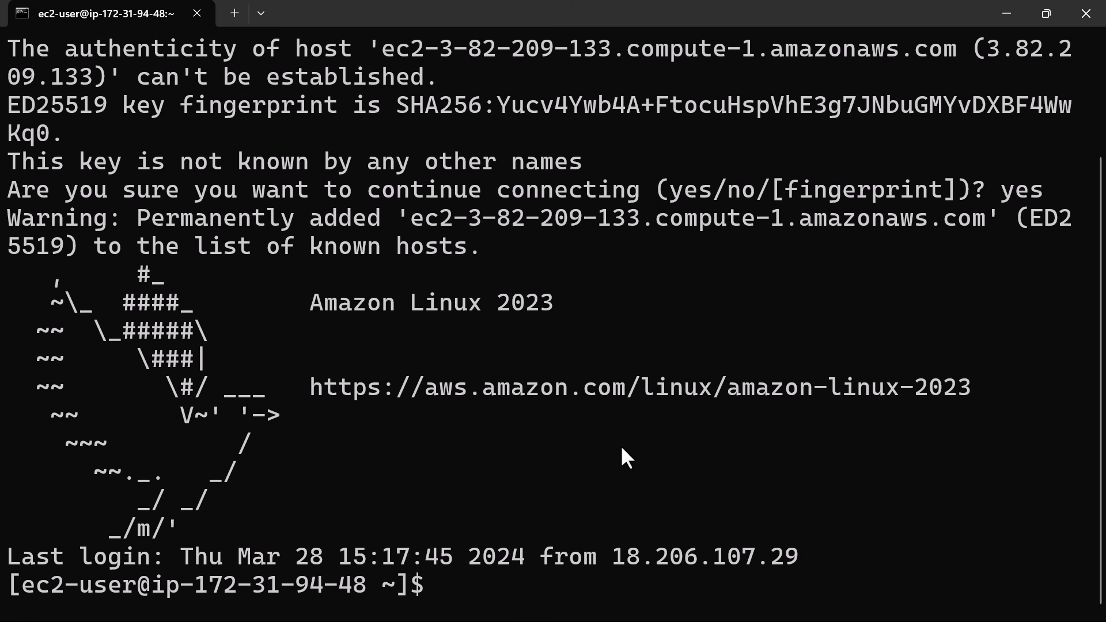
Clear the terminal and run ifconfig on the server
{"action": "type", "text": "clear"}
{"action": "key", "text": "Return"}
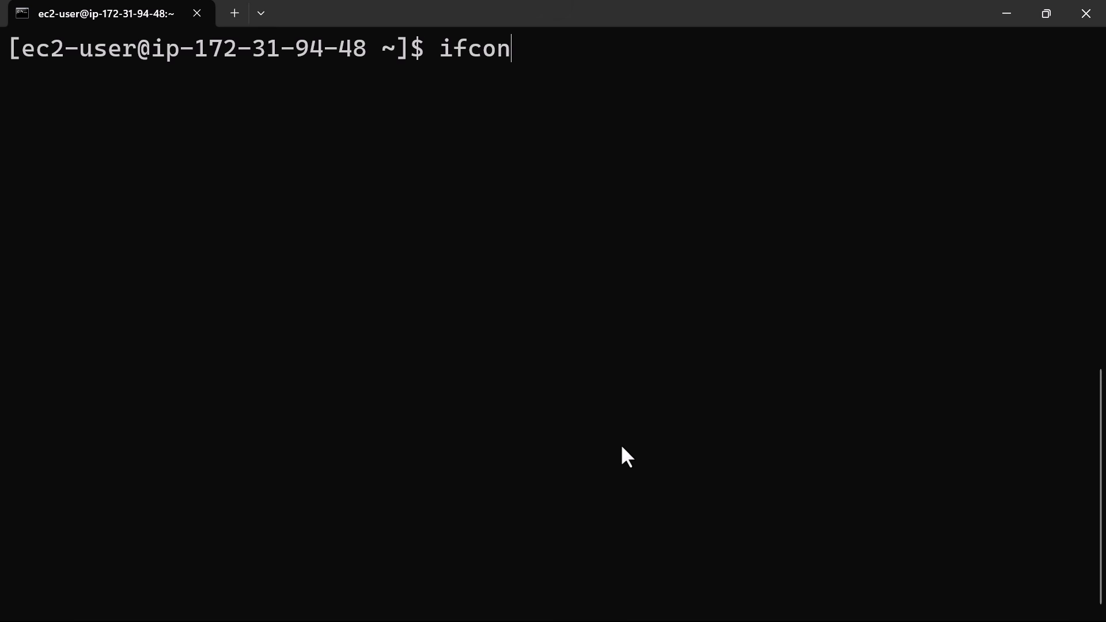
{"action": "key", "text": "Return"}
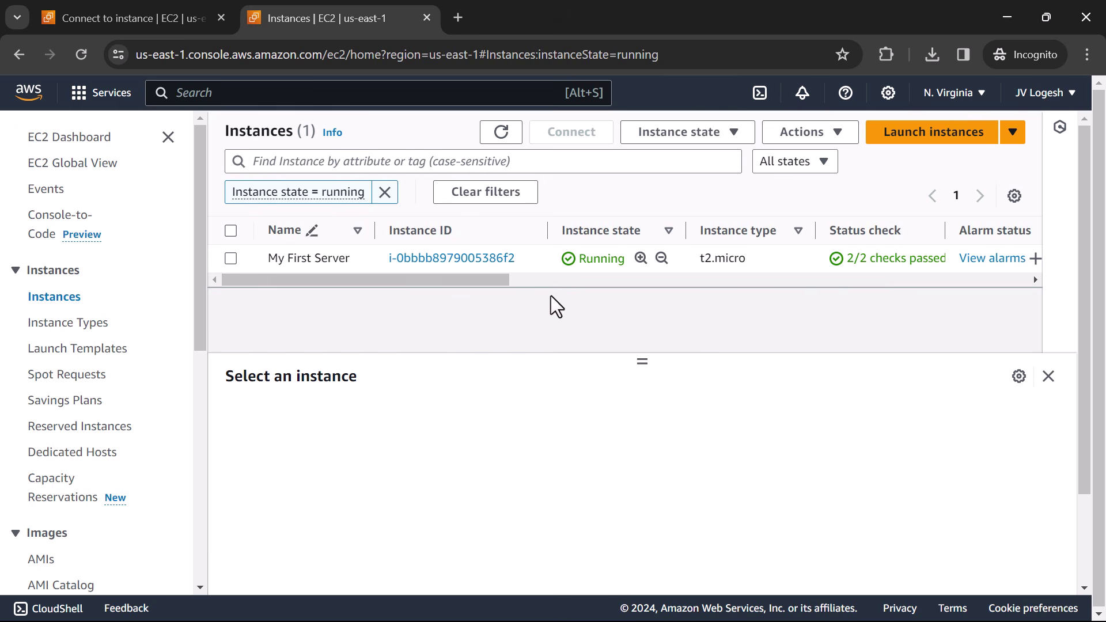
Switch to the browser's list of running instances and stop My First Server
{"action": "double_click", "coordinate": [582, 260]}
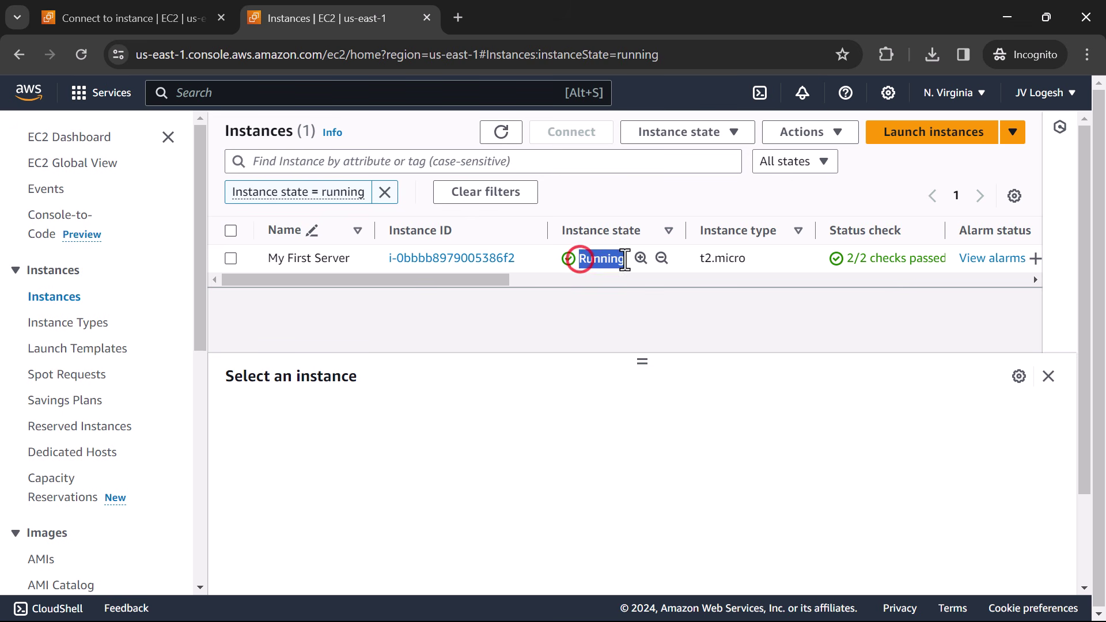
{"action": "left_click", "coordinate": [469, 285]}
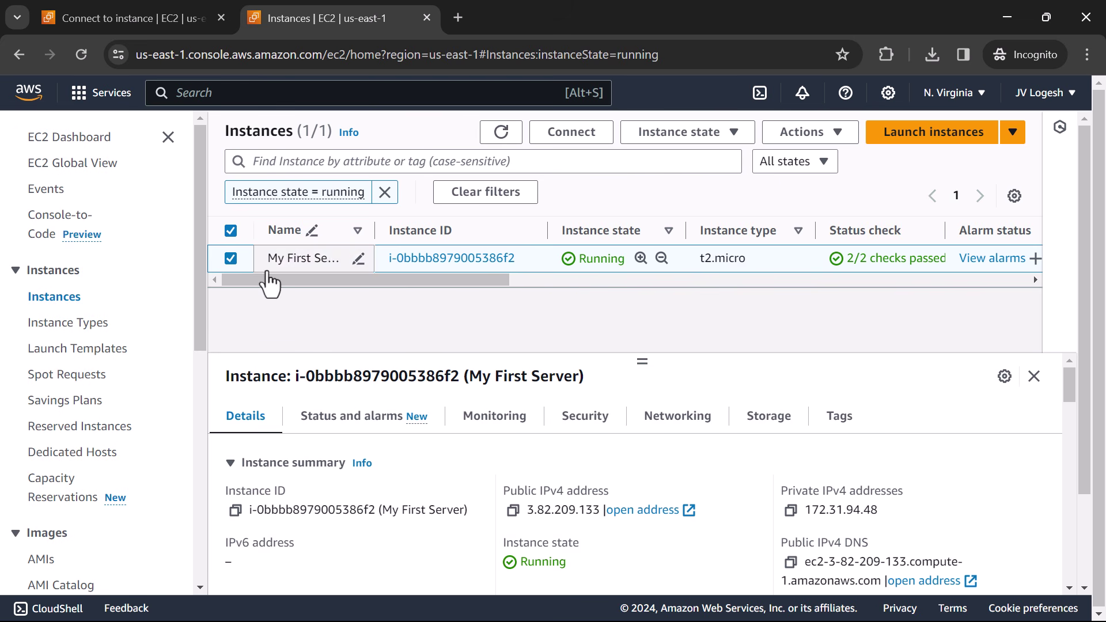
{"action": "left_click", "coordinate": [717, 137]}
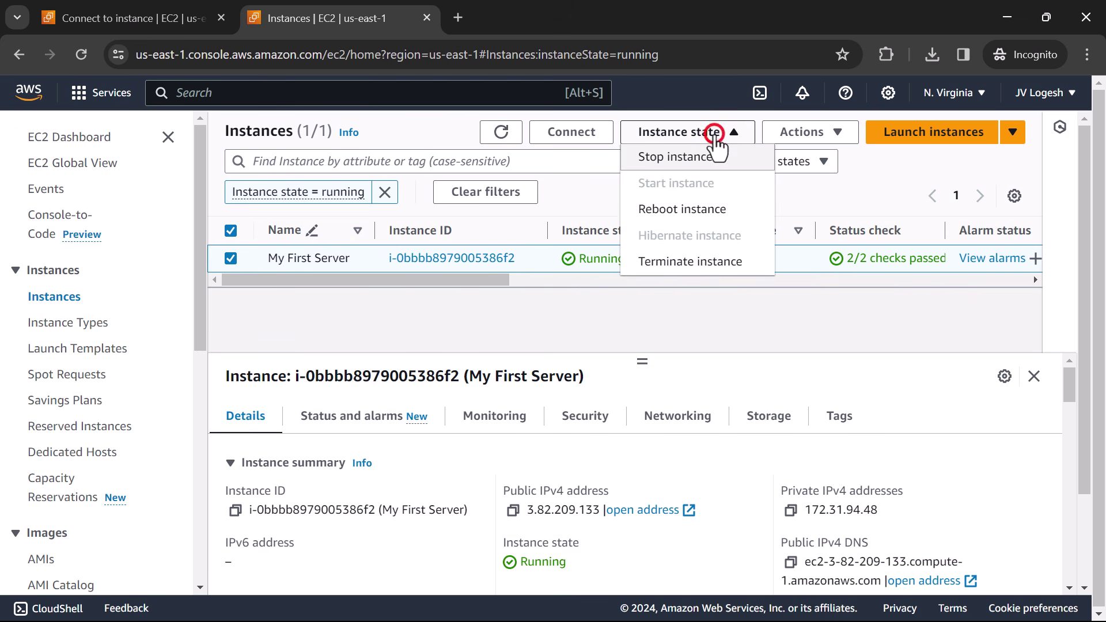
{"action": "left_click", "coordinate": [665, 165]}
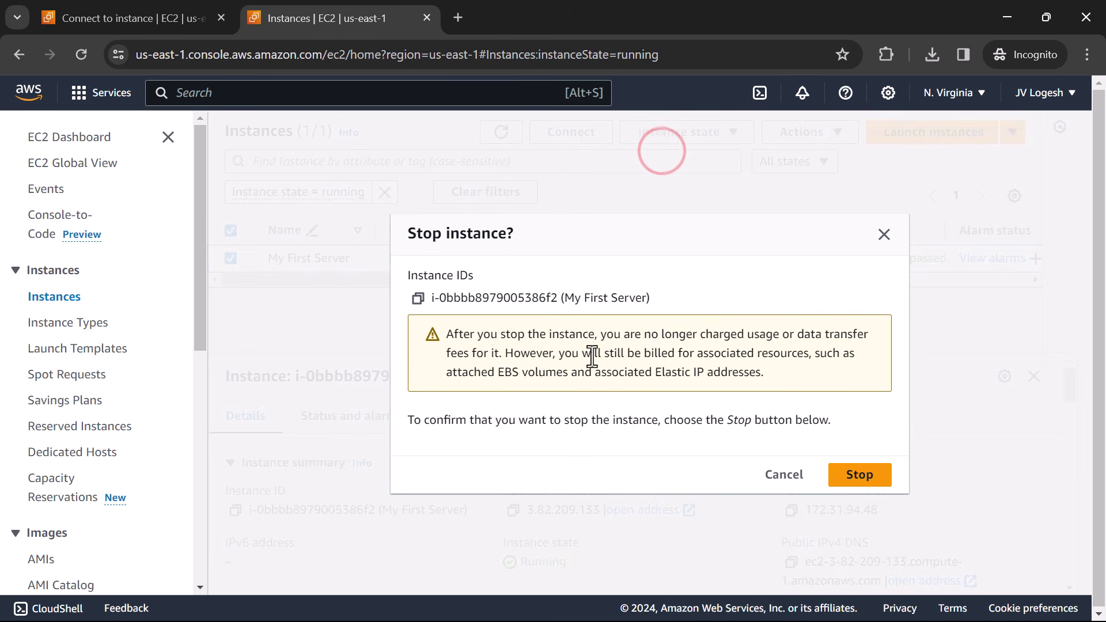
{"action": "left_click", "coordinate": [861, 477]}
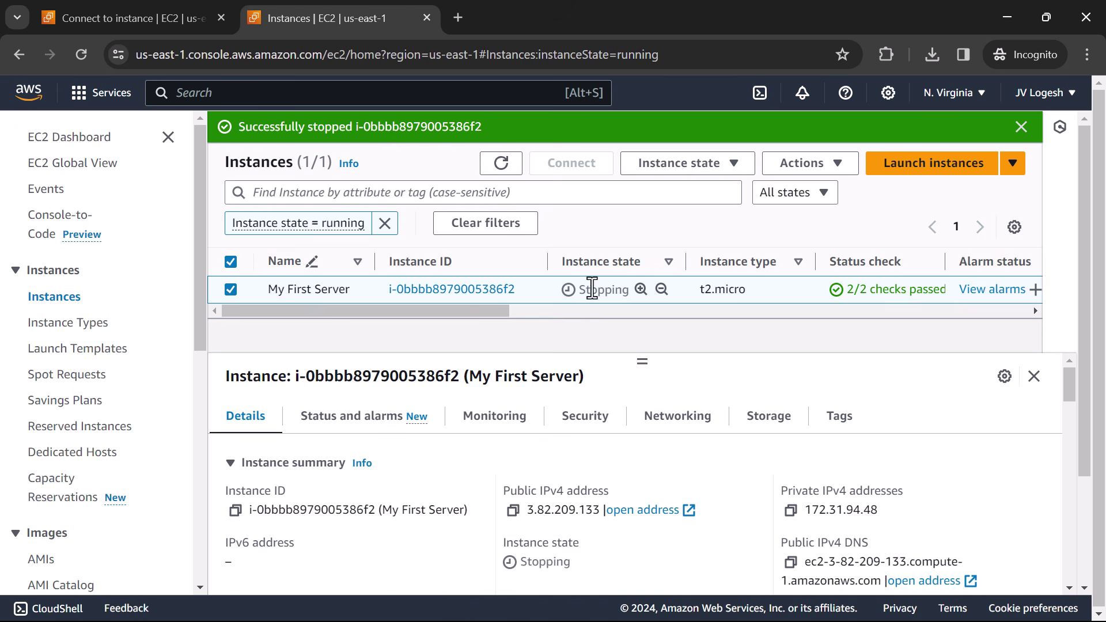
Terminate the My First Server instance after reading the EBS volume warning, then check its state and reload the Instances page
{"action": "left_click", "coordinate": [732, 163]}
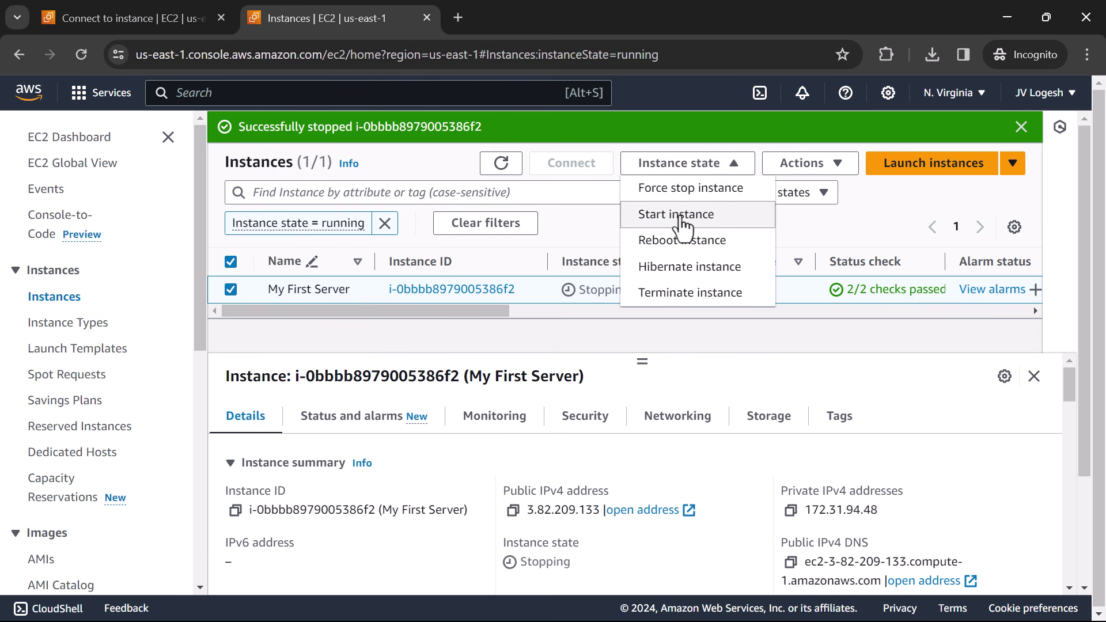
{"action": "left_click", "coordinate": [568, 320]}
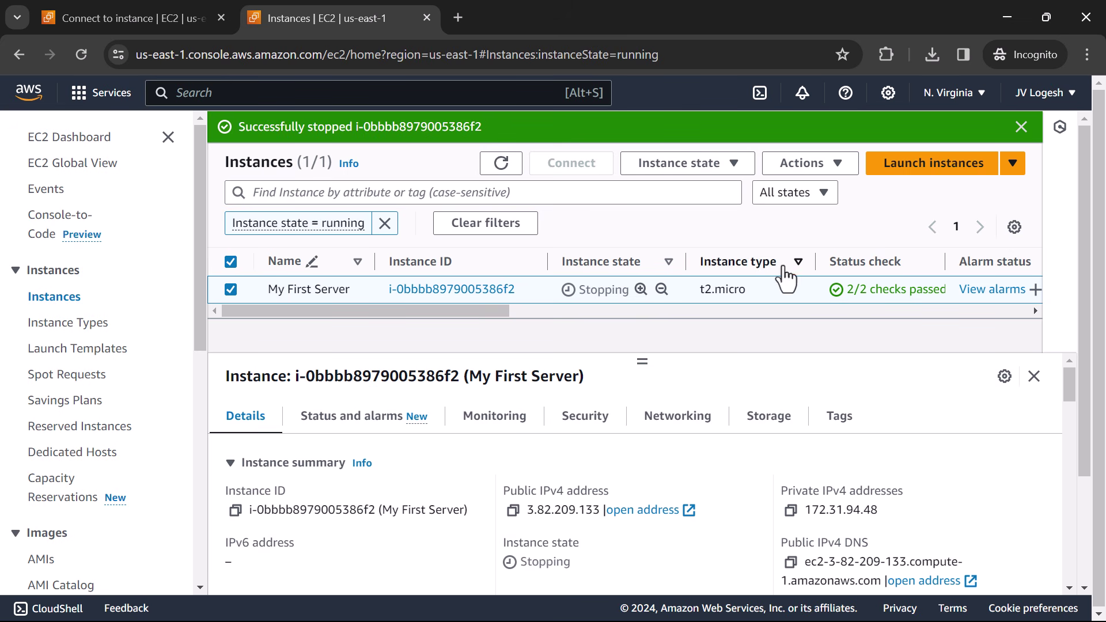
{"action": "left_click", "coordinate": [734, 167]}
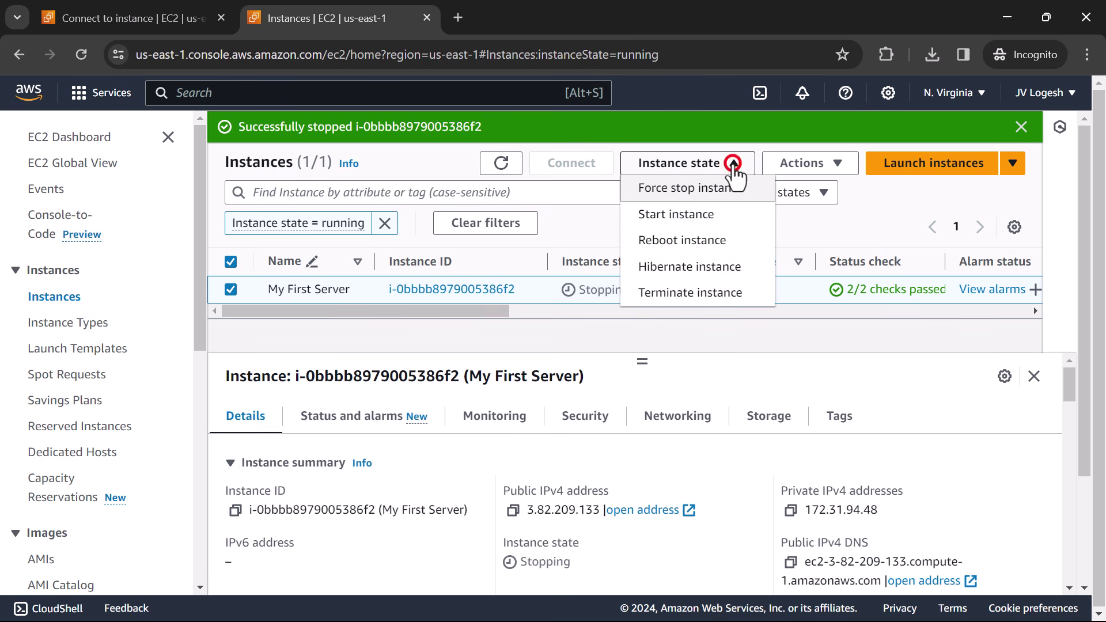
{"action": "left_click", "coordinate": [685, 293]}
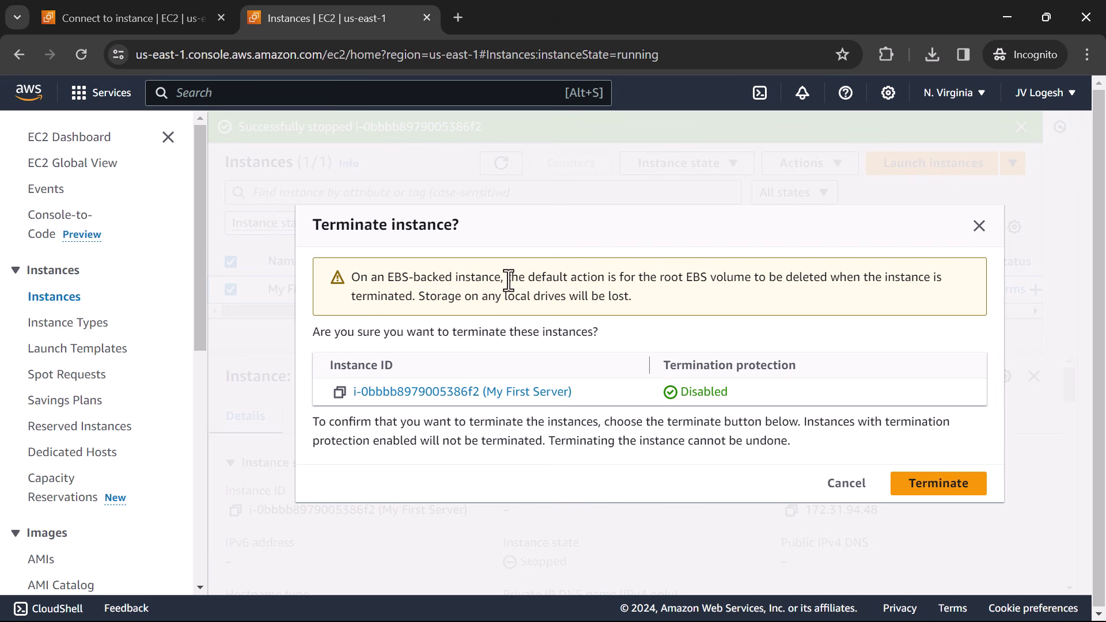
{"action": "left_click_drag", "start_coordinate": [692, 295], "coordinate": [329, 276]}
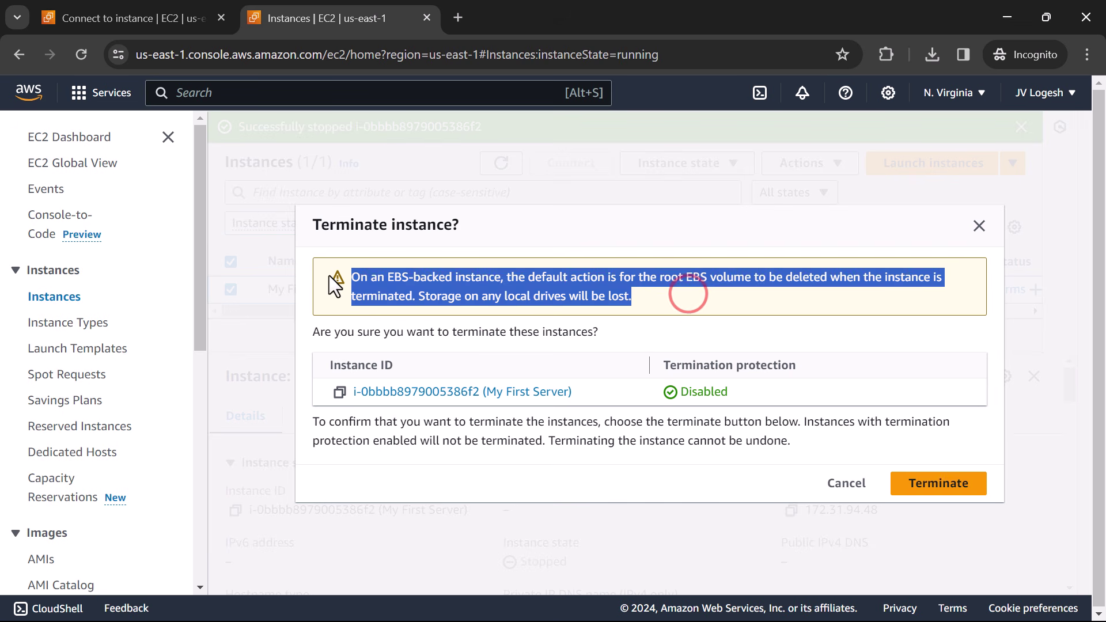
{"action": "left_click", "coordinate": [513, 287]}
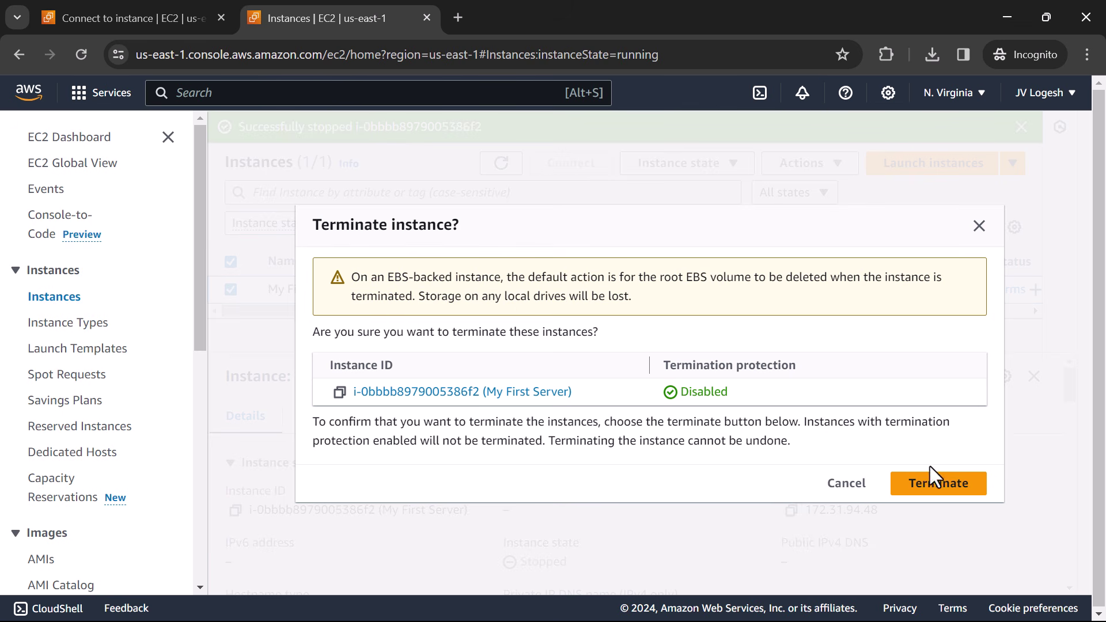
{"action": "left_click", "coordinate": [936, 486]}
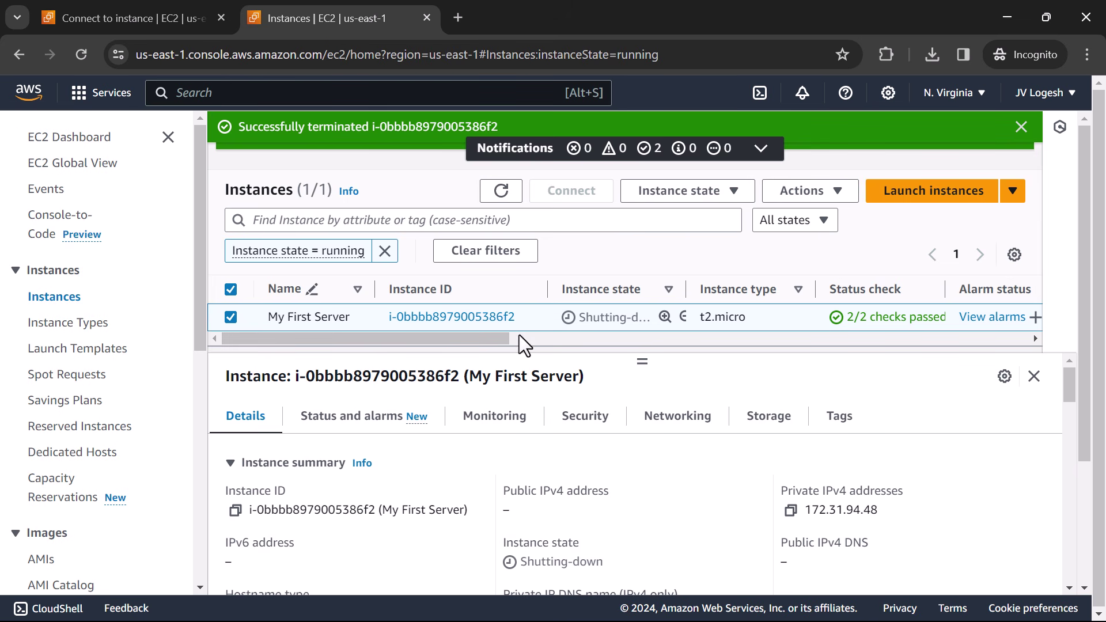
{"action": "double_click", "coordinate": [605, 317]}
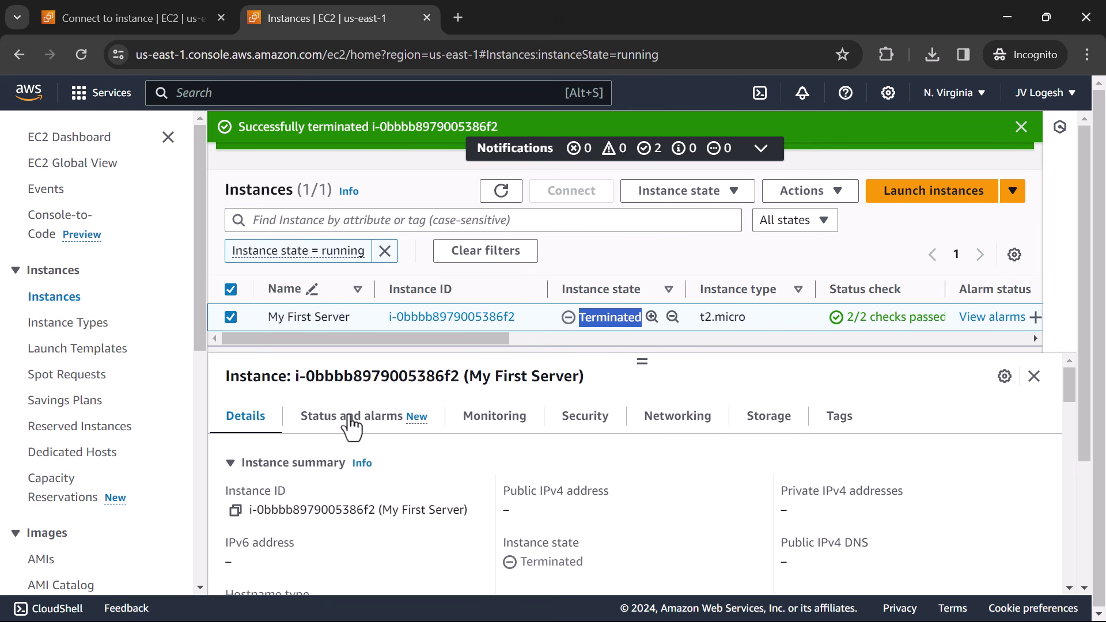
{"action": "left_click", "coordinate": [80, 55]}
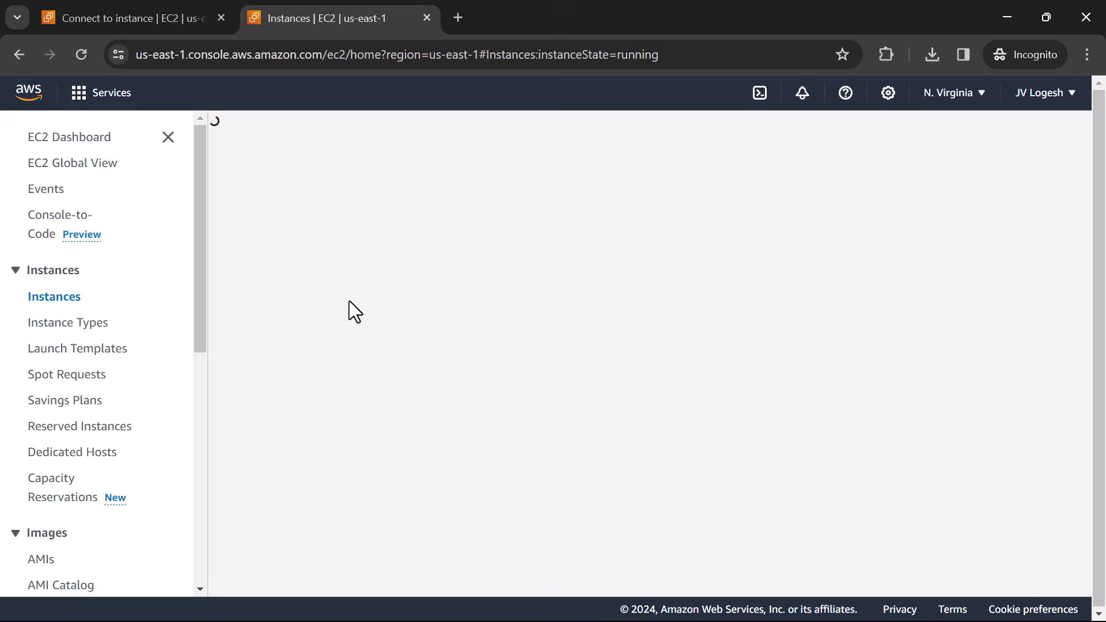